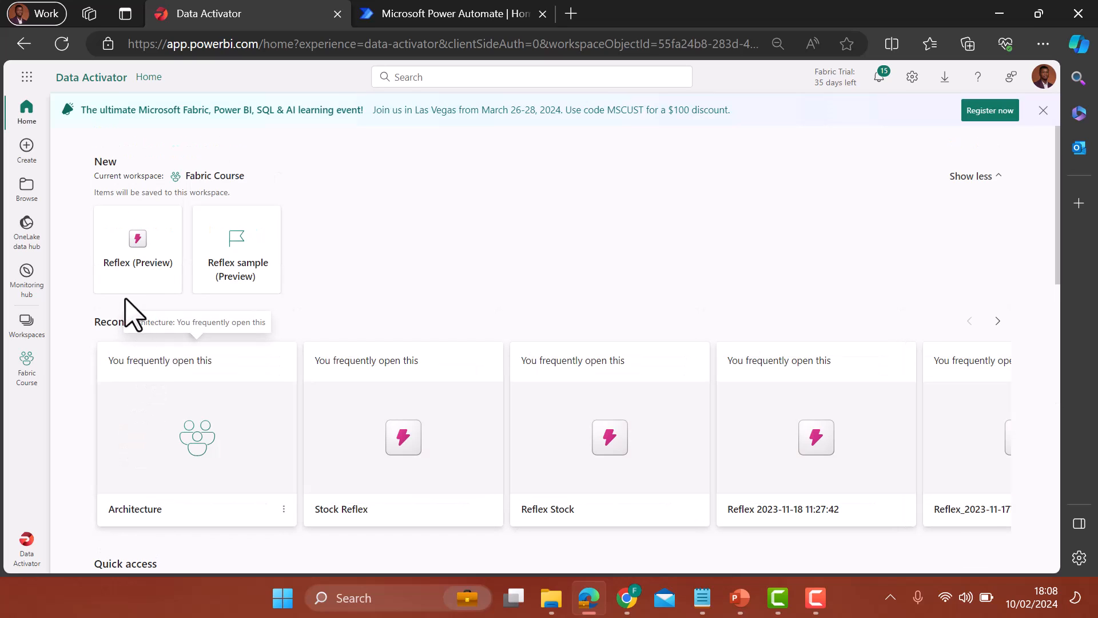
Create a new Reflex item and replace its date-stamped default name with 'Reflex 11'.
left_click(147, 262)
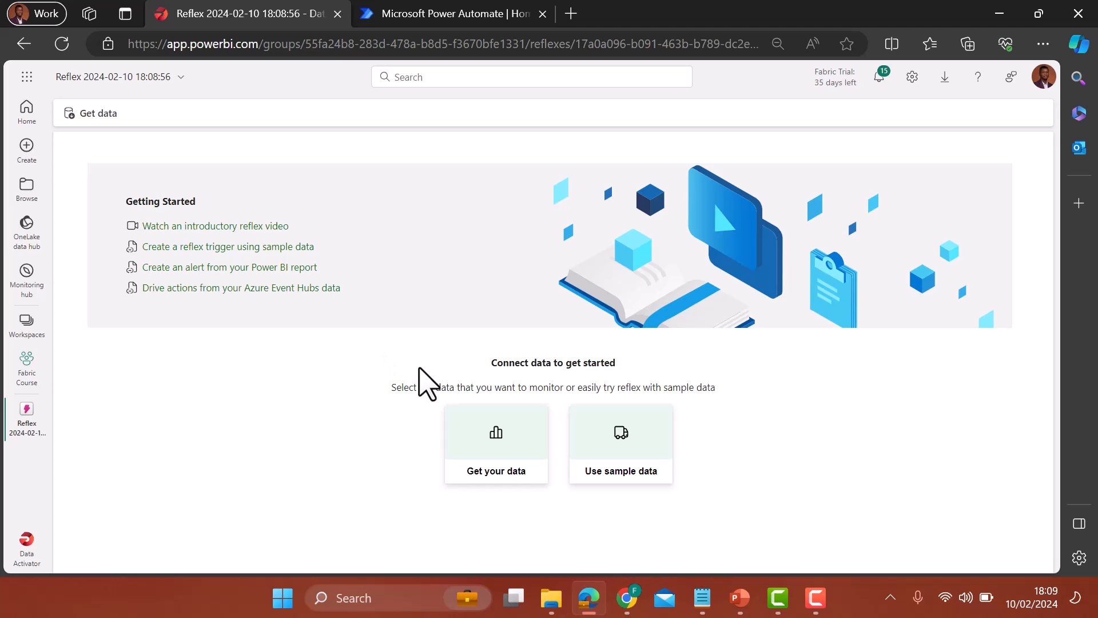
left_click(149, 79)
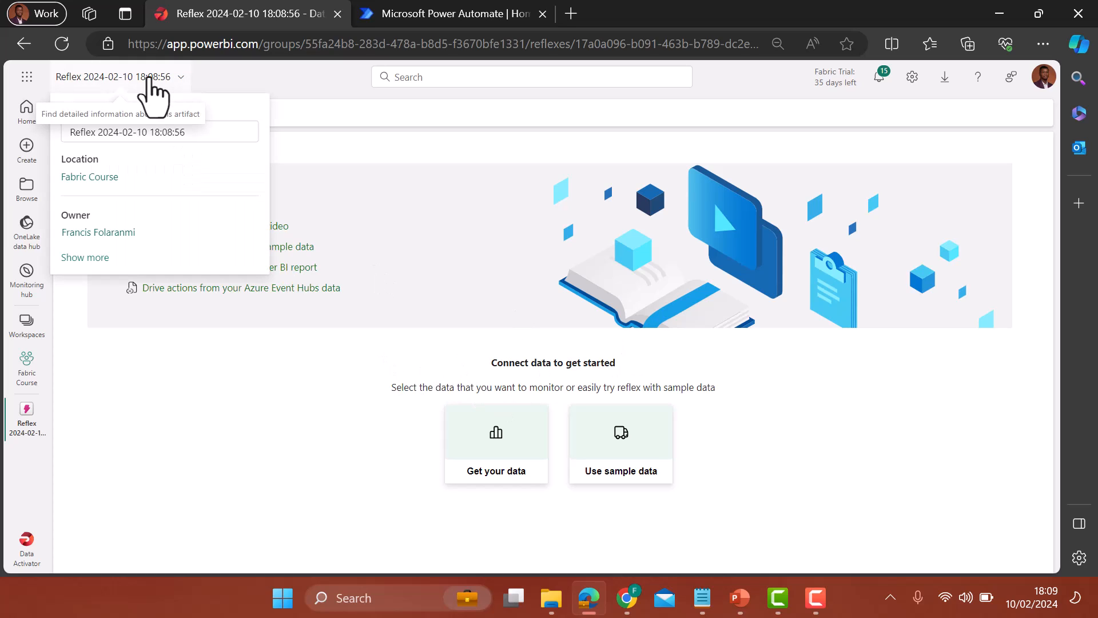
left_click(213, 136)
key("BackSpace")
key("BackSpace")
key("BackSpace")
key("BackSpace")
key("BackSpace")
key("BackSpace")
key("BackSpace")
key("BackSpace")
key("BackSpace")
key("BackSpace")
key("BackSpace")
key("BackSpace")
key("BackSpace")
key("BackSpace")
key("BackSpace")
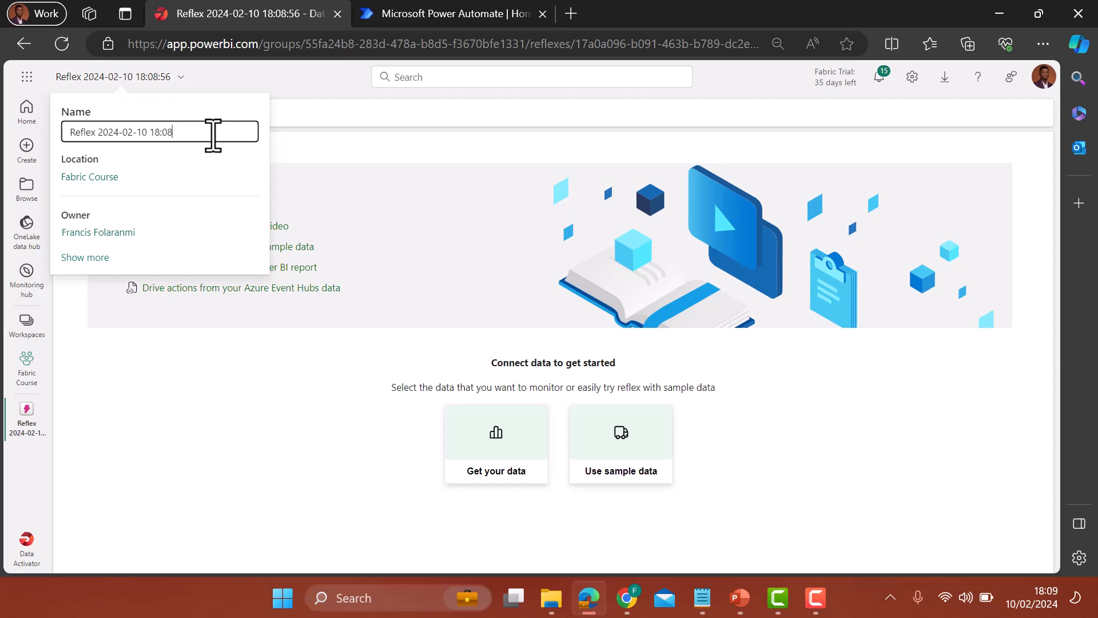
key("BackSpace")
key("BackSpace")
key("BackSpace")
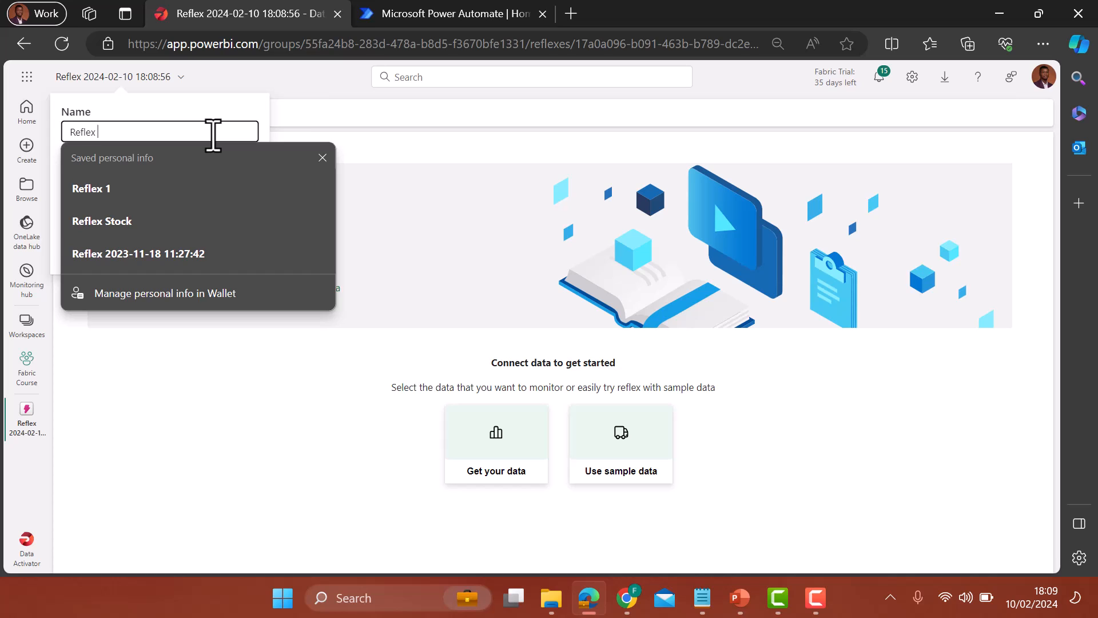
type("11")
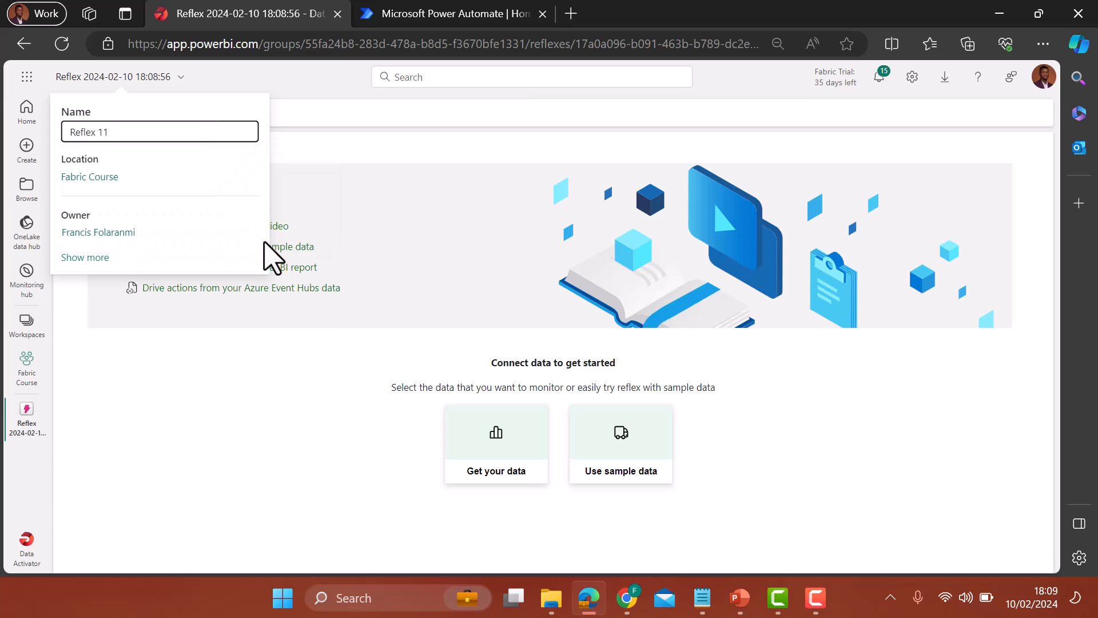
key("Return")
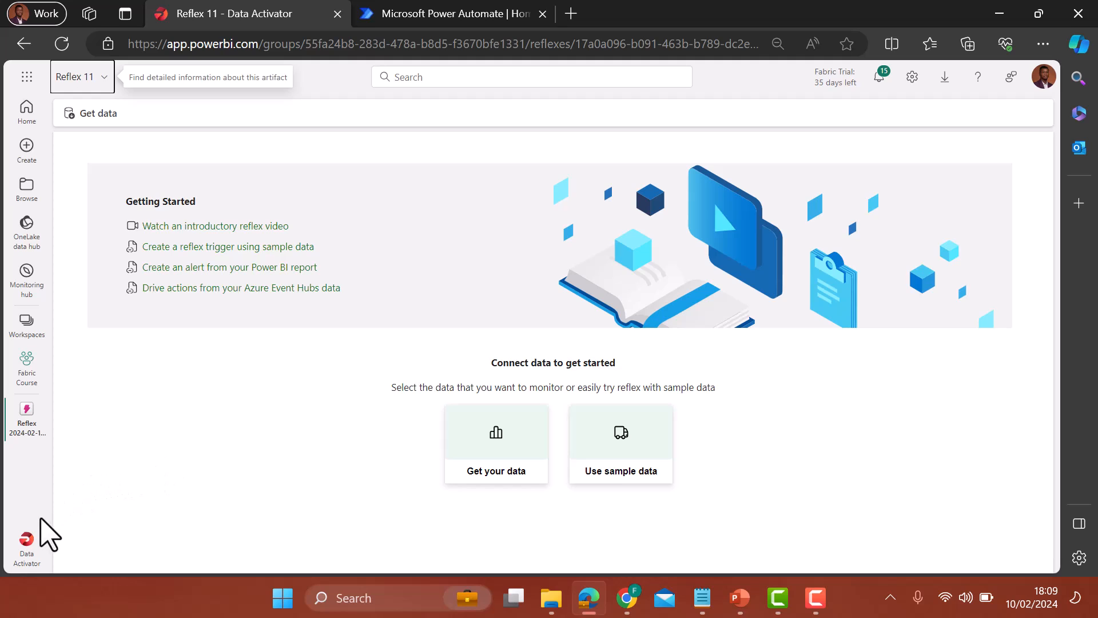
Switch to the Real-Time Analytics experience and create an eventstream named Event1.
left_click(30, 546)
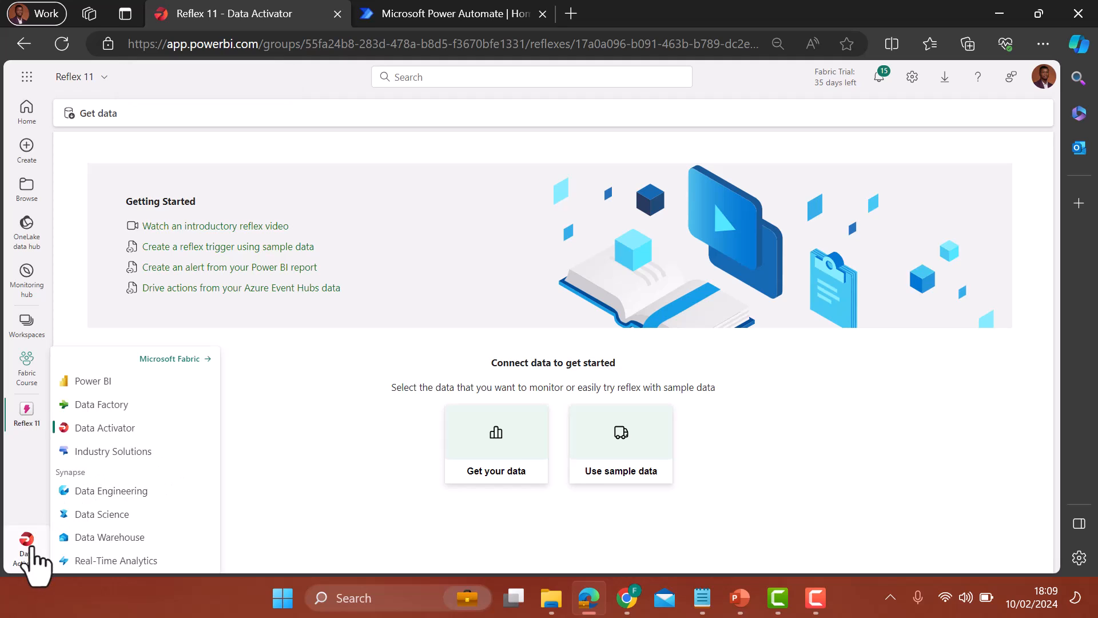
left_click(116, 560)
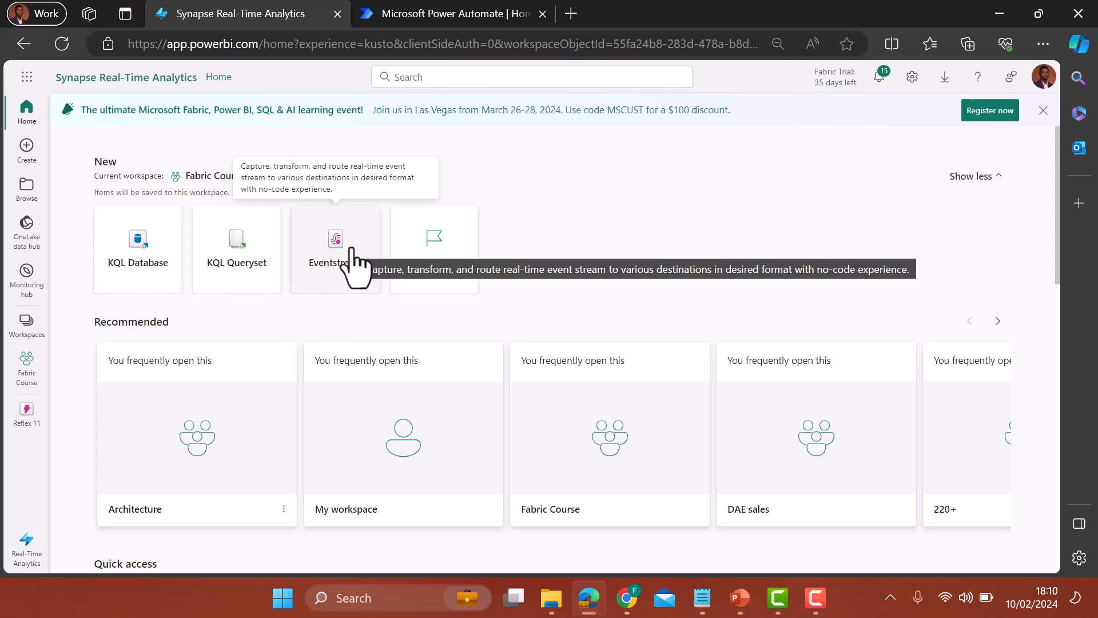
left_click(353, 266)
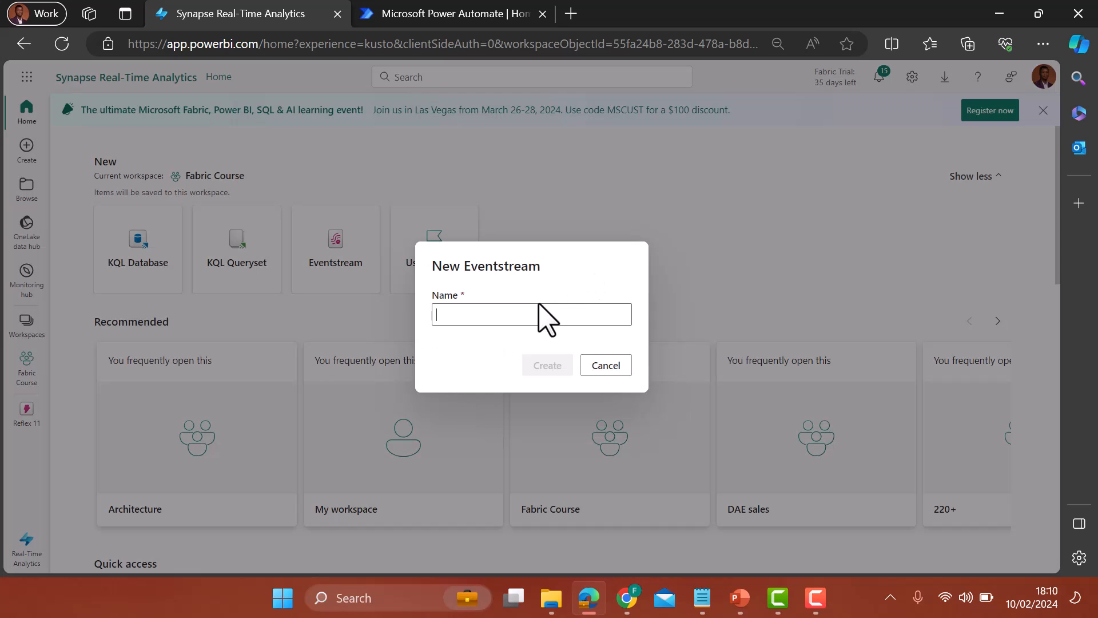
left_click(477, 314)
type("E")
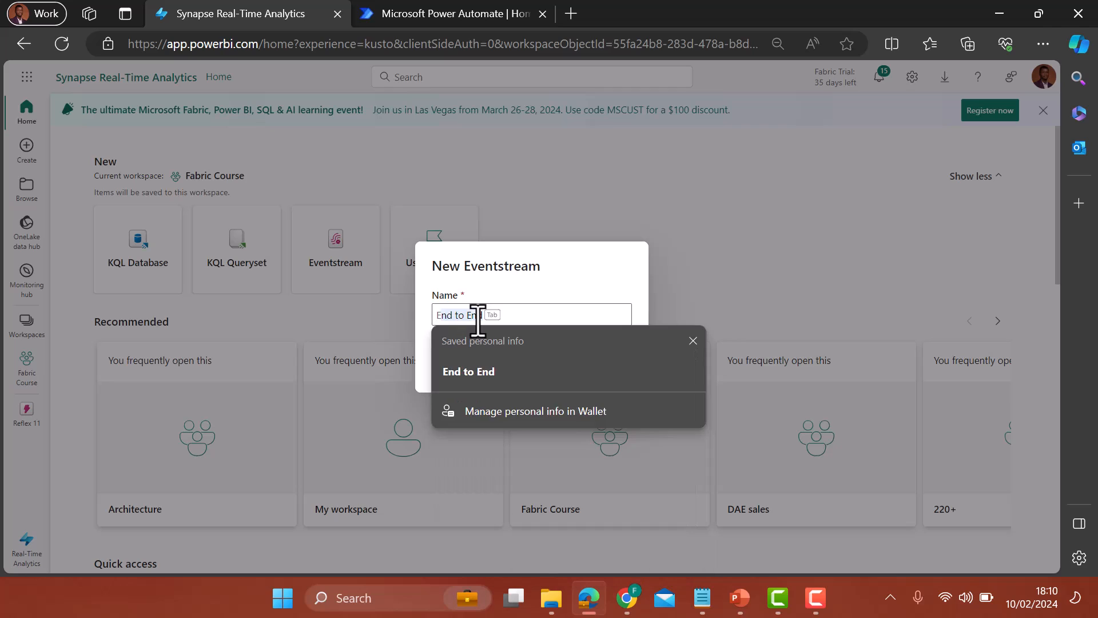
type("vent1")
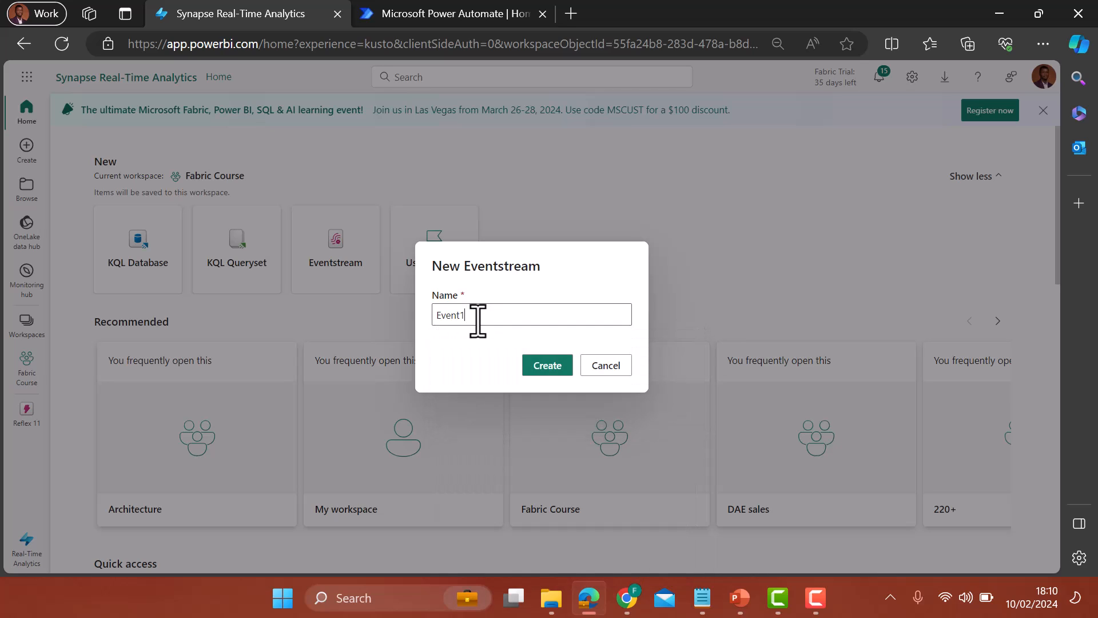
left_click(541, 366)
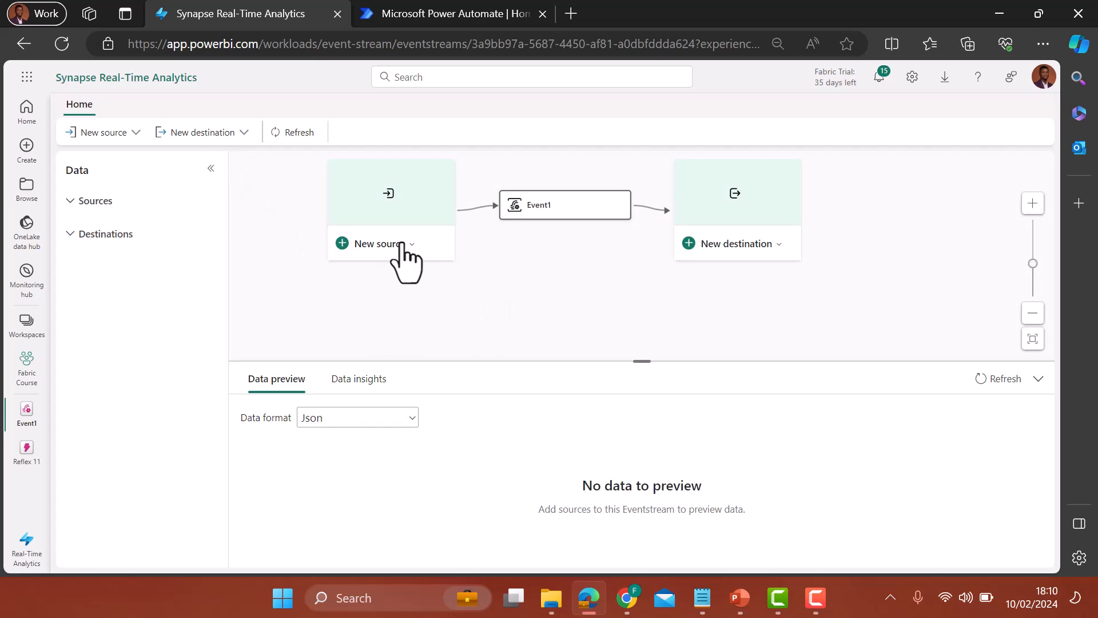
Add a sample data source named Source1 using the Stock Market (high data-rate) dataset.
left_click(135, 137)
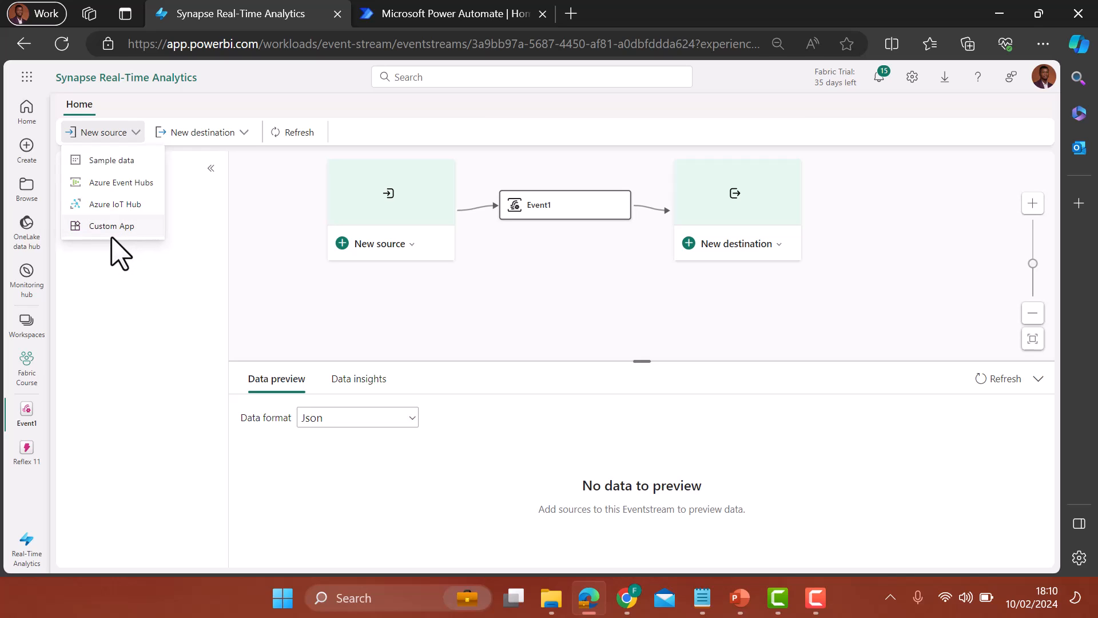
left_click(424, 286)
left_click(414, 248)
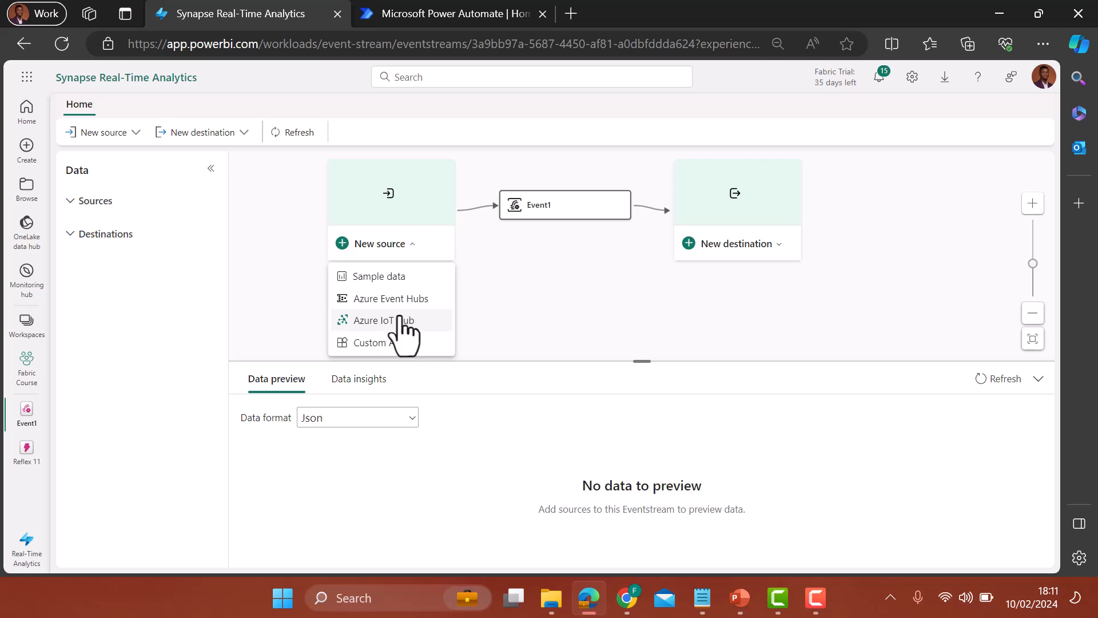
left_click(380, 276)
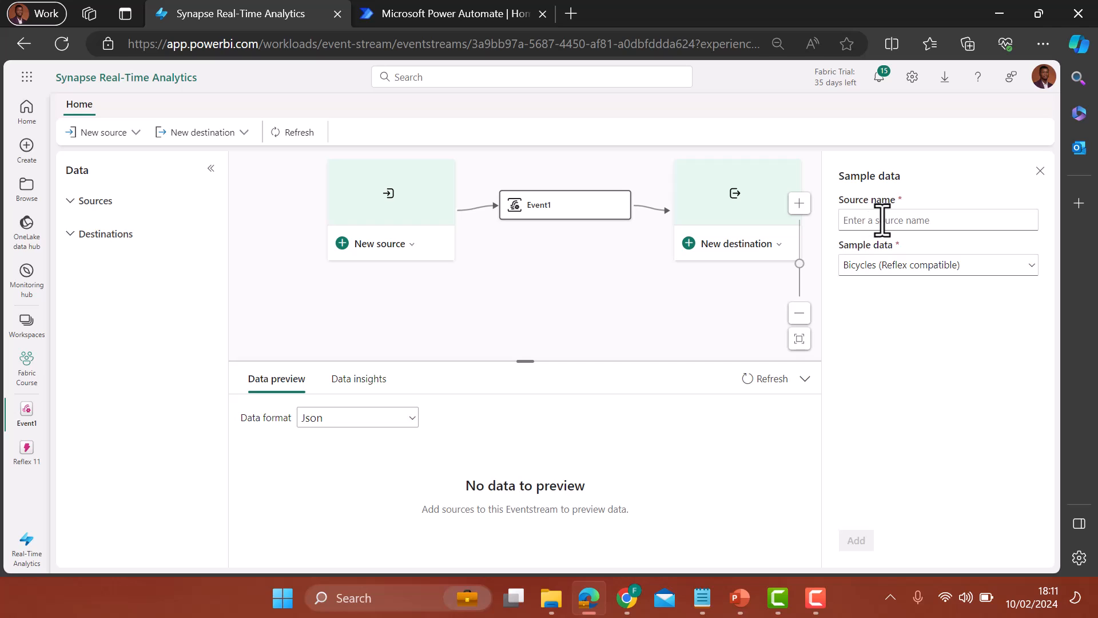
type("Sour")
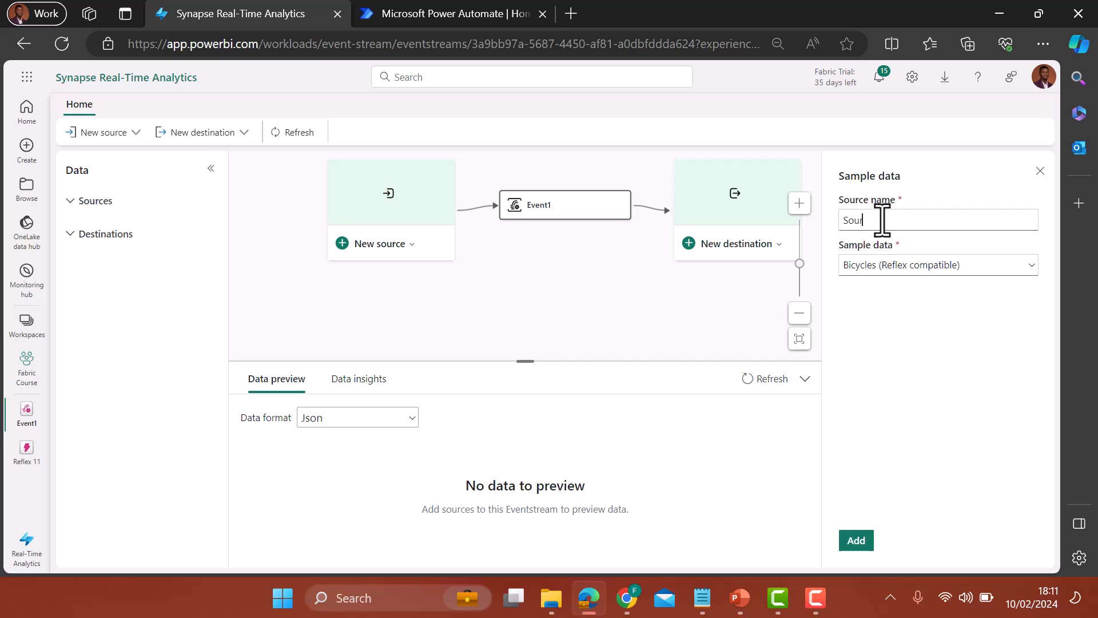
type("ce1")
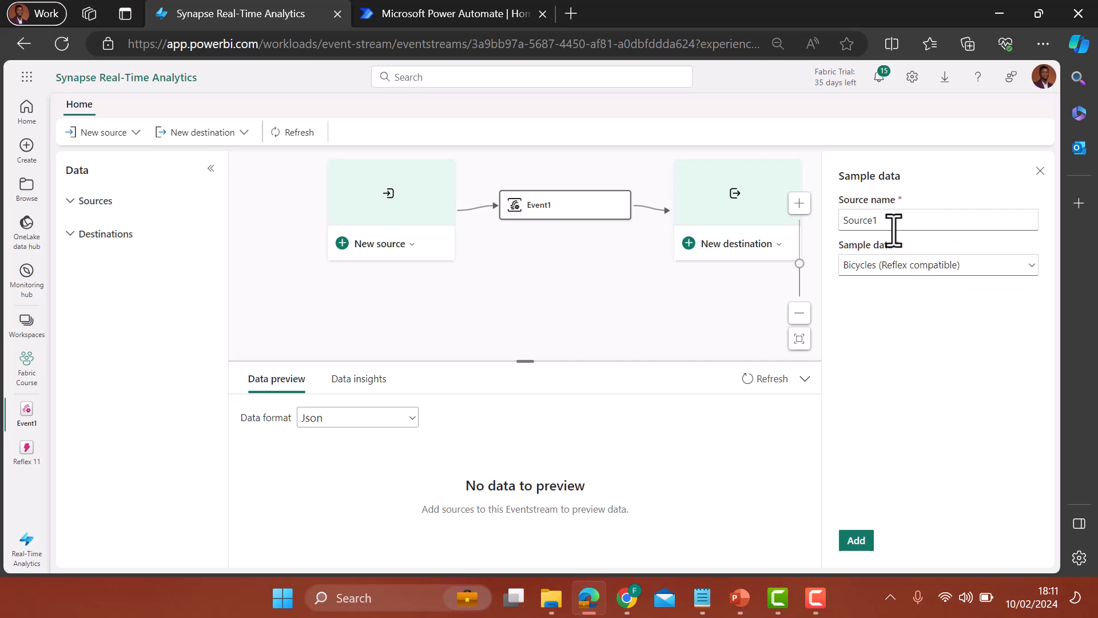
left_click(1009, 265)
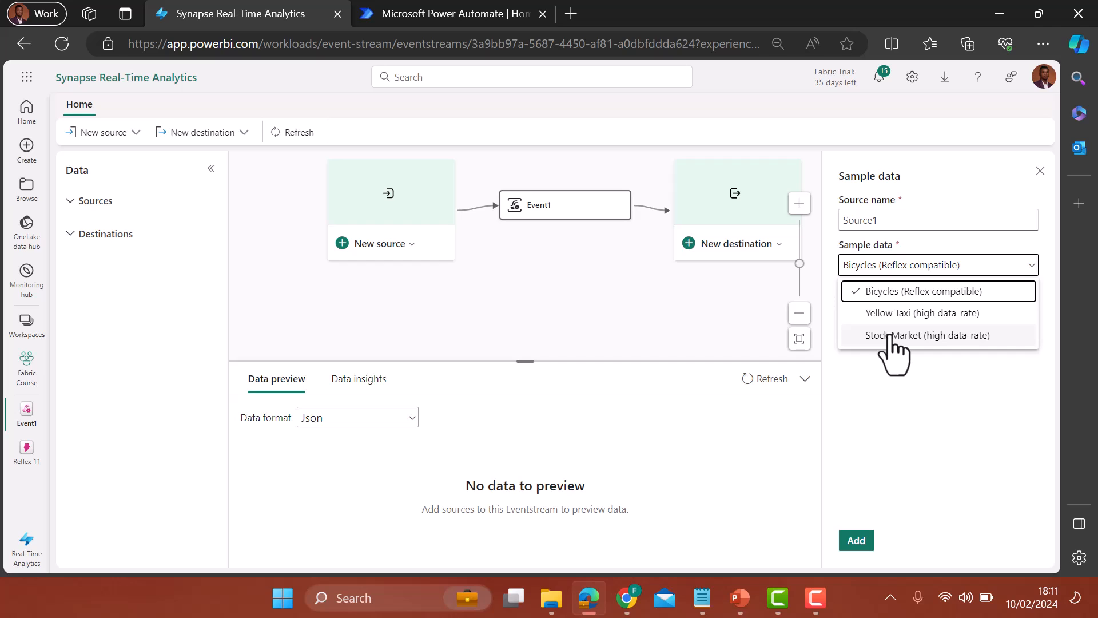
left_click(889, 338)
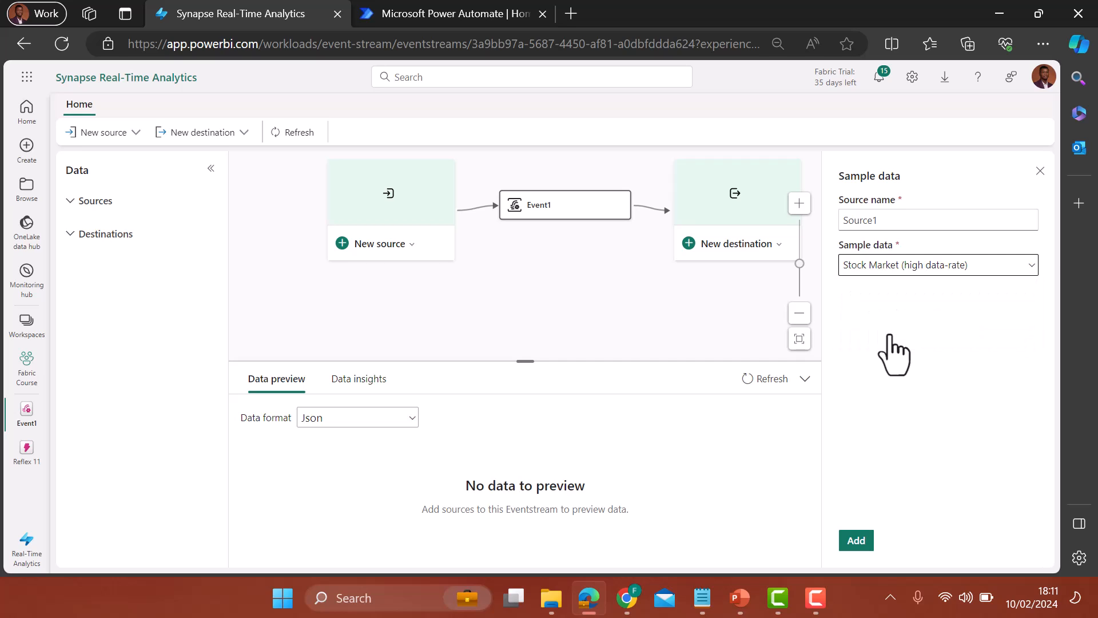
left_click(860, 539)
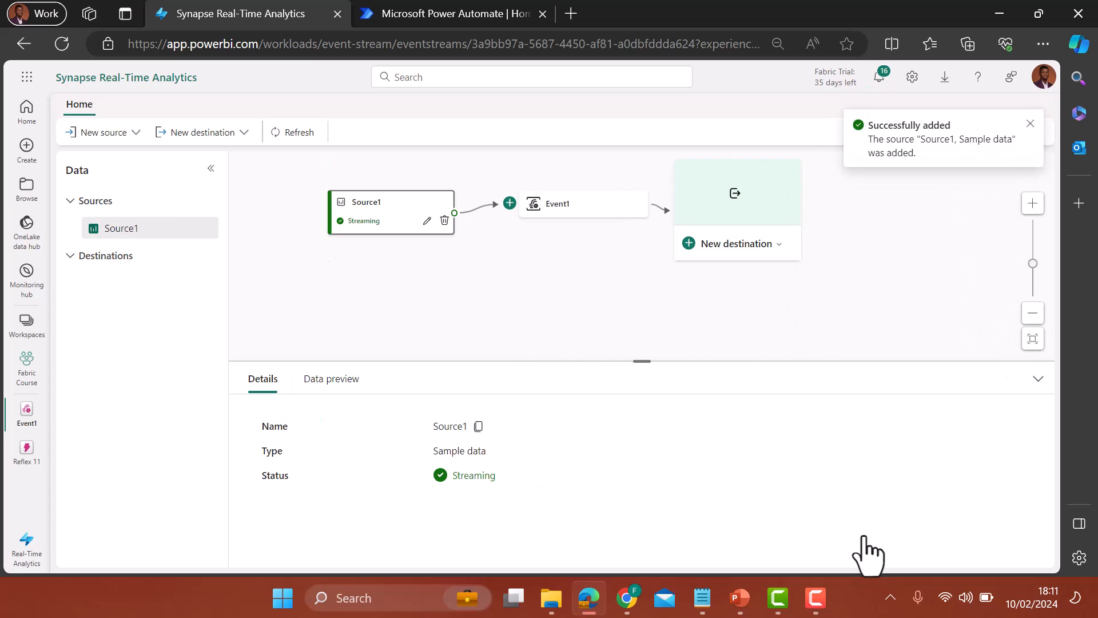
Preview the streamed Stock Market rows in Data preview, then bring up the destination types.
left_click(348, 387)
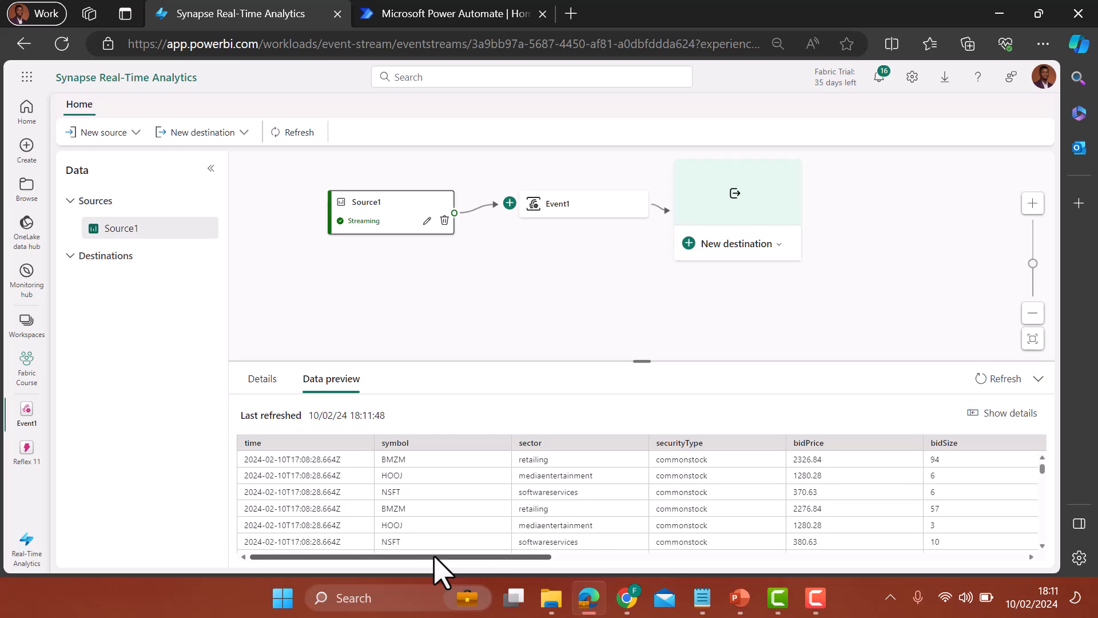
left_click_drag(432, 558, 960, 496)
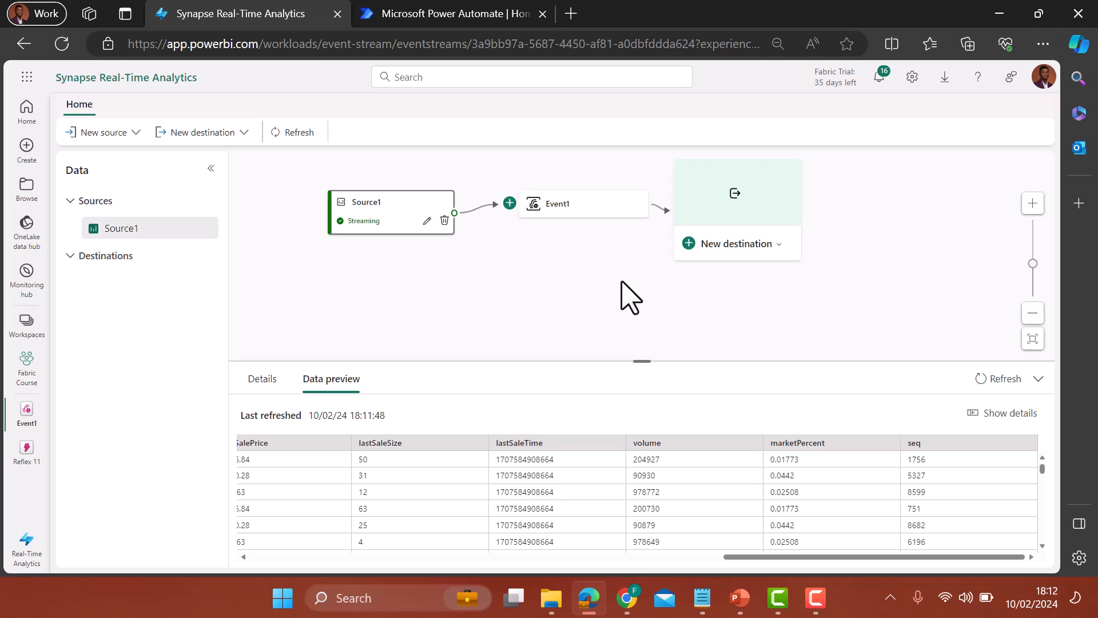
left_click(778, 245)
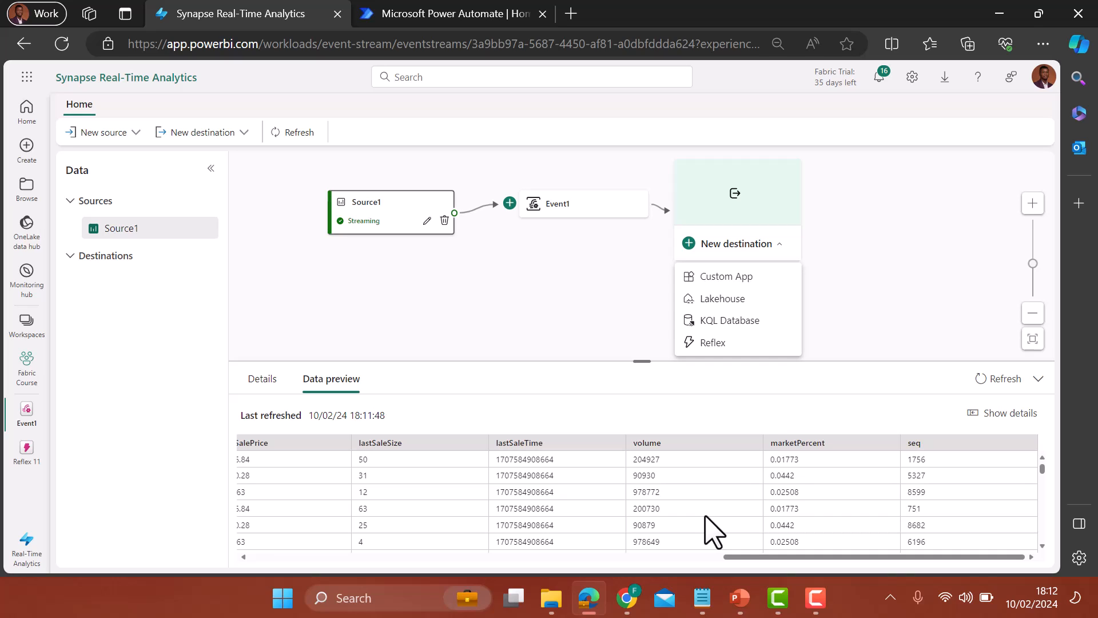
Add Reflex destination Destination1 in the Fabric Course workspace, targeting Reflex 11.
left_click(719, 346)
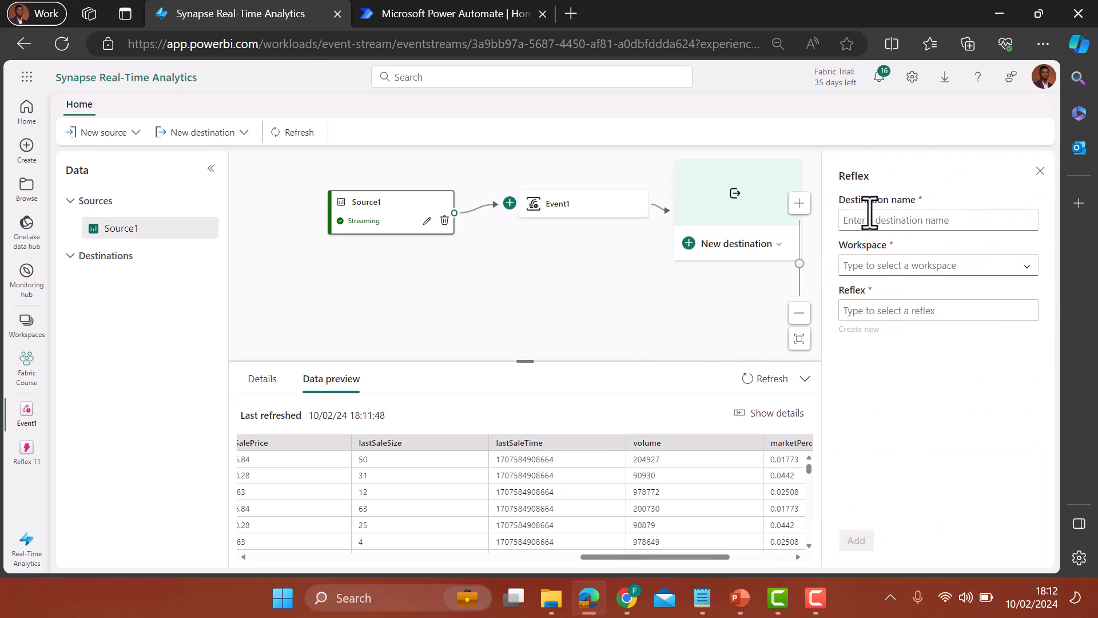
type("Des")
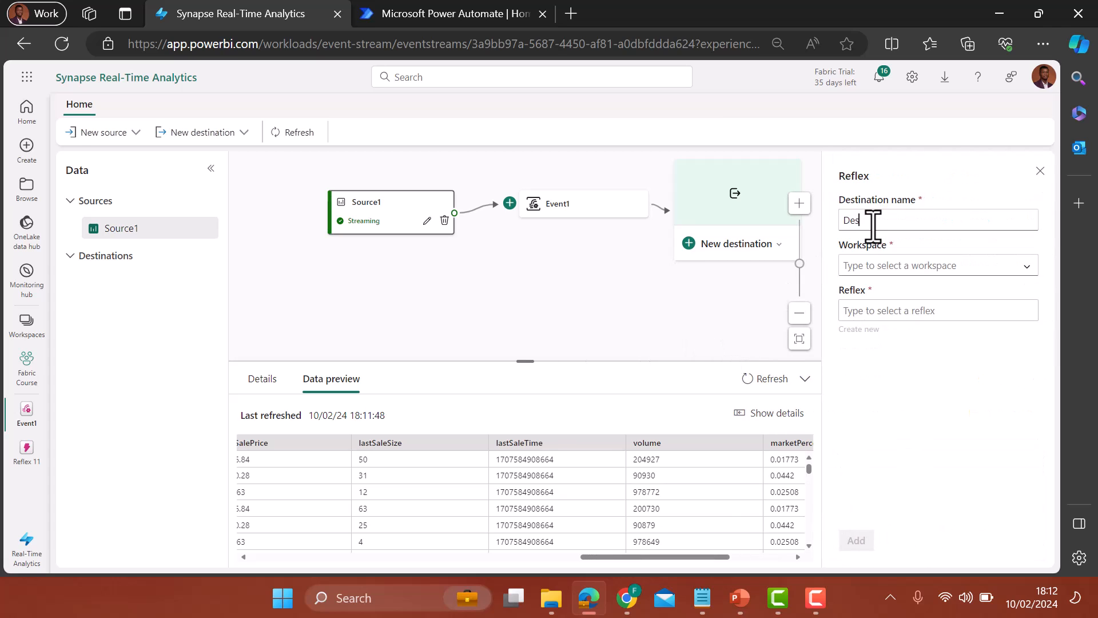
type("tination1")
left_click(1028, 266)
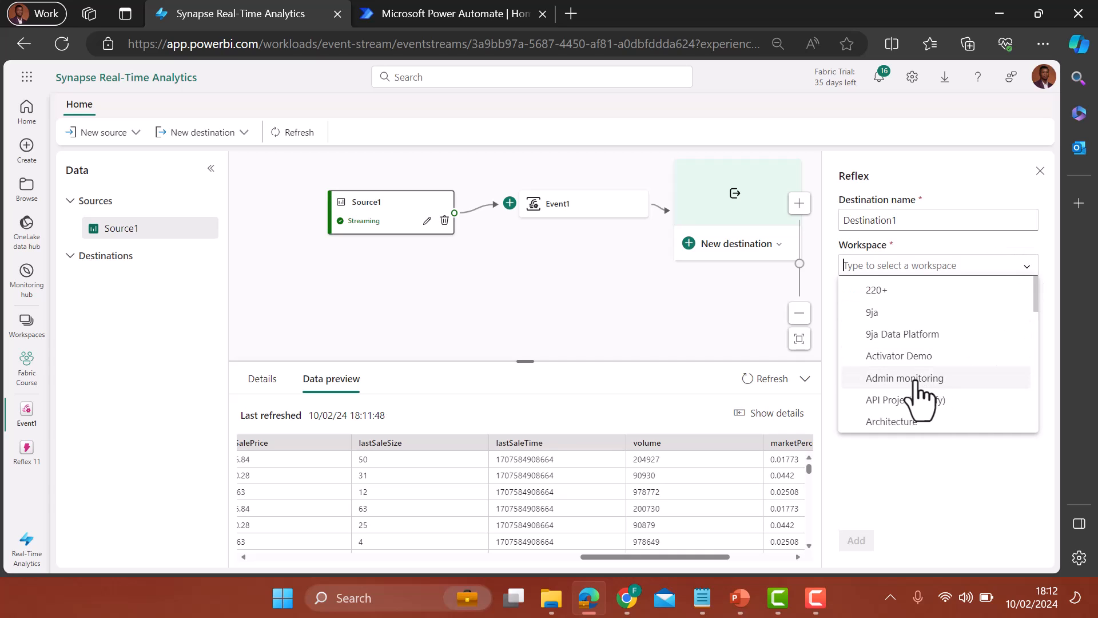
scroll(930, 384, "down", 3)
scroll(918, 384, "down", 3)
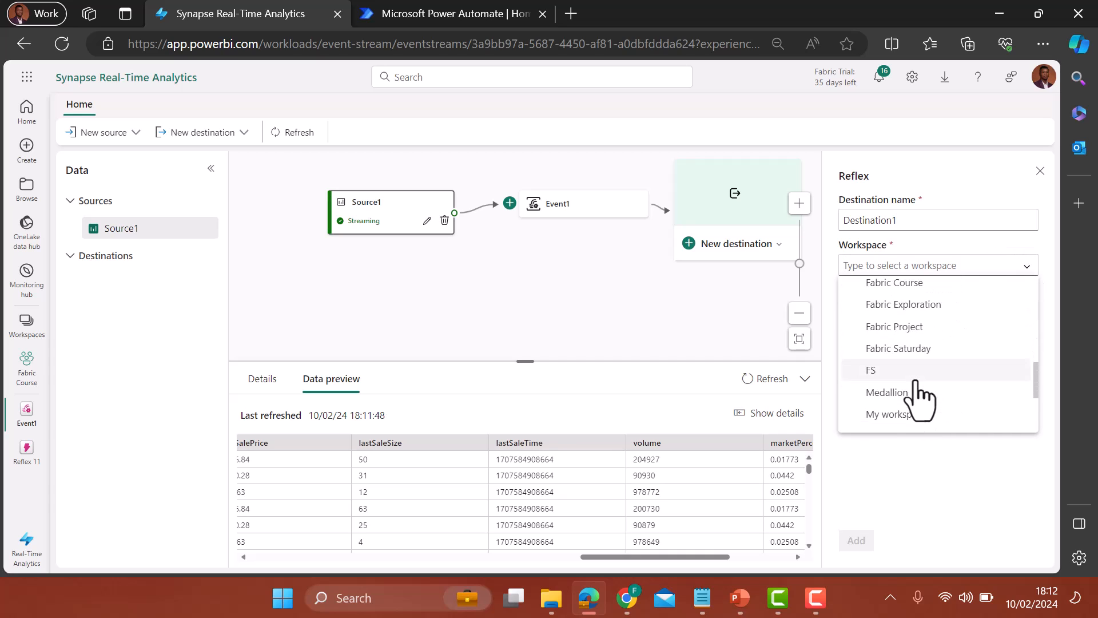
scroll(921, 396, "down", 1)
scroll(921, 396, "up", 2)
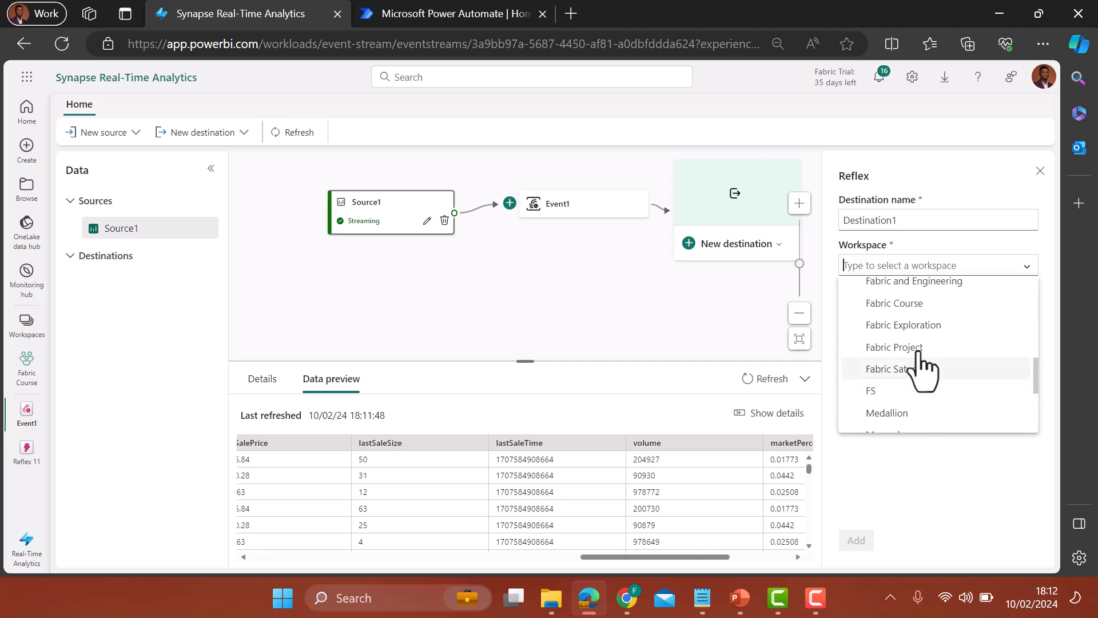
left_click(906, 303)
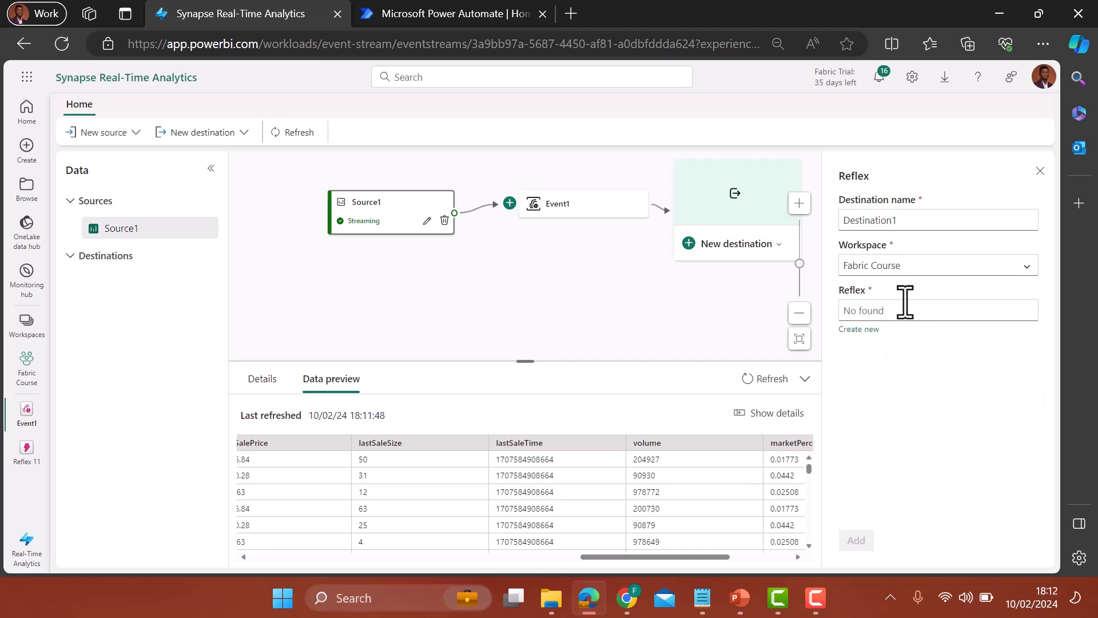
left_click(1025, 312)
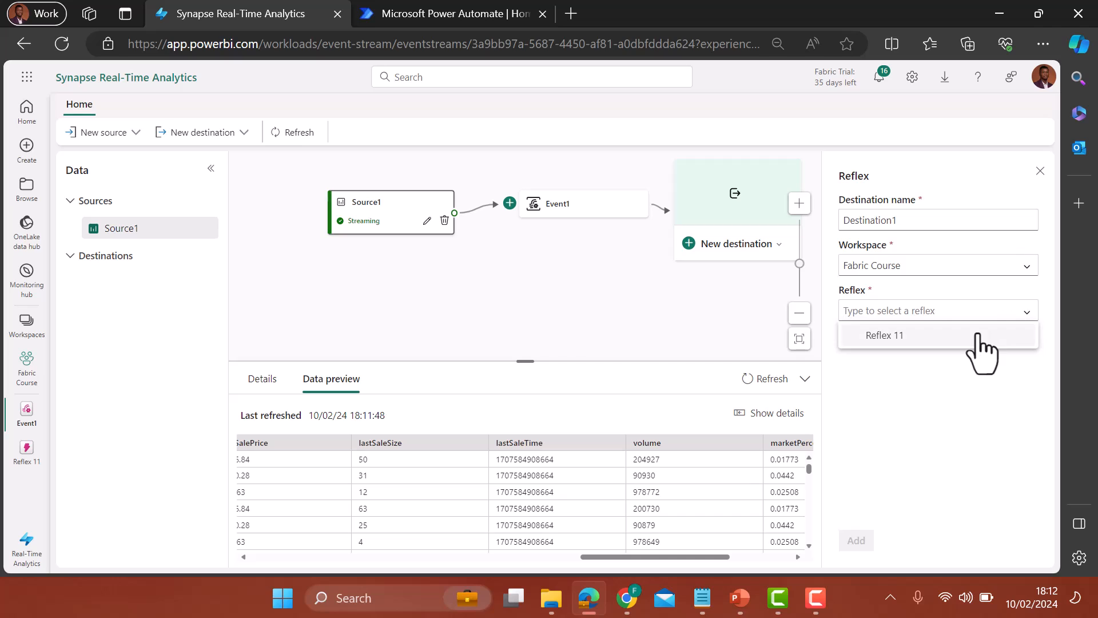
left_click(918, 340)
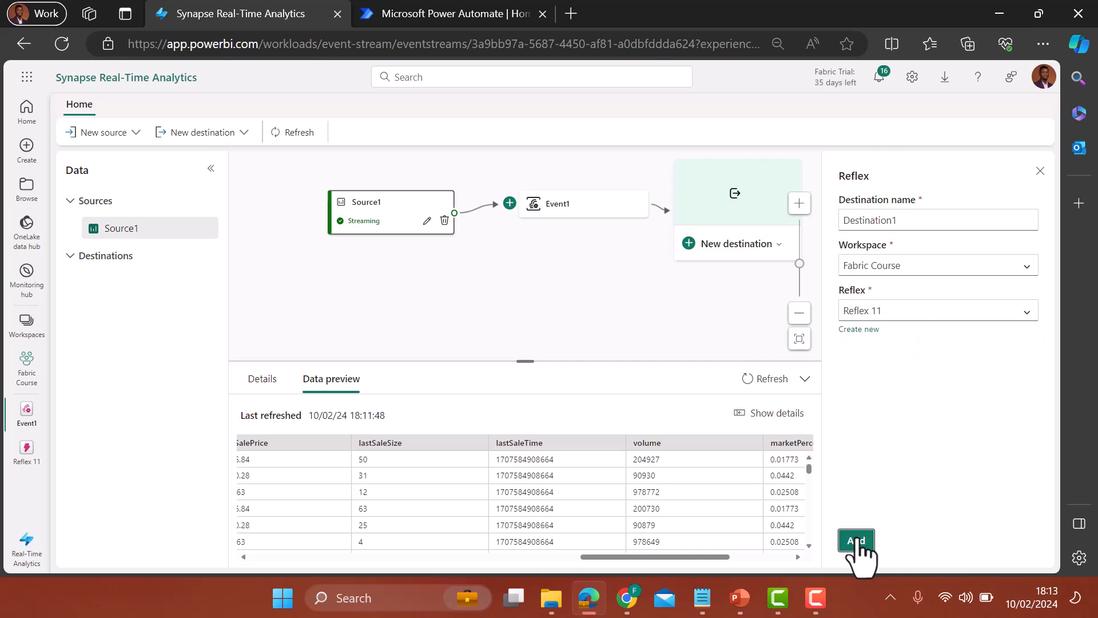
left_click(858, 541)
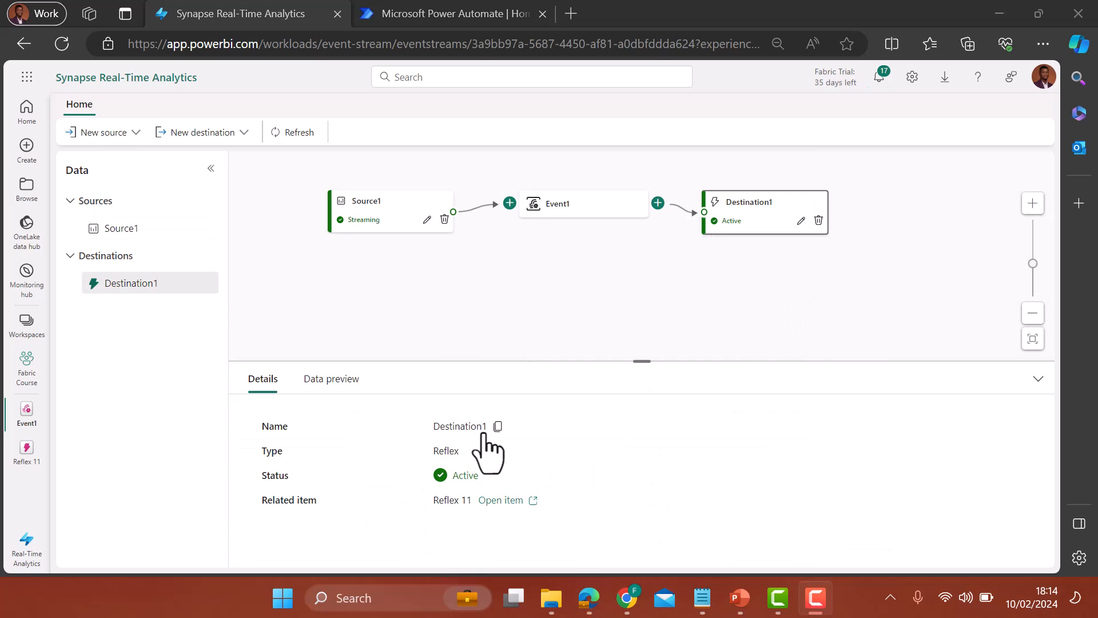
left_click(19, 454)
Open Reflex 11, reload it, and view the incoming Event1-Destination1 stock events in the Data tab.
left_click(21, 452)
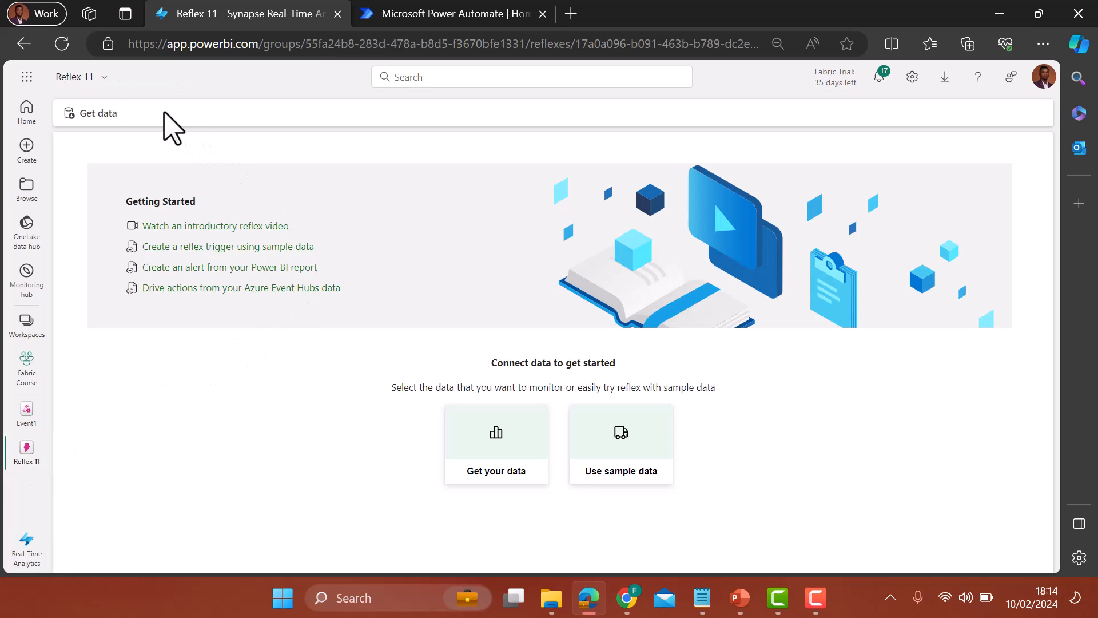
left_click(61, 44)
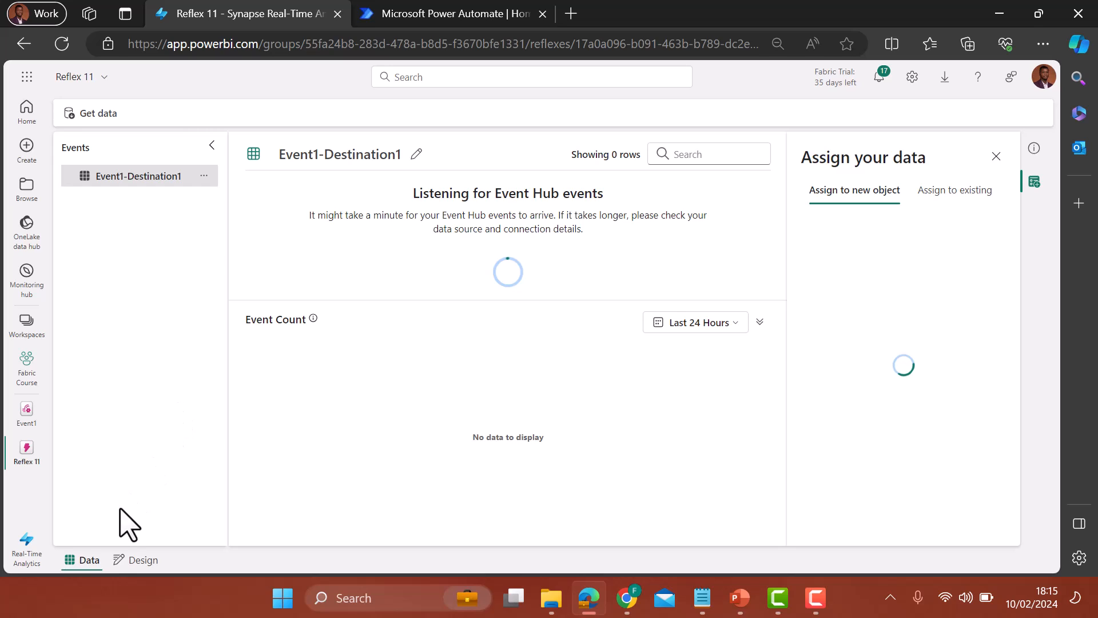
left_click(142, 563)
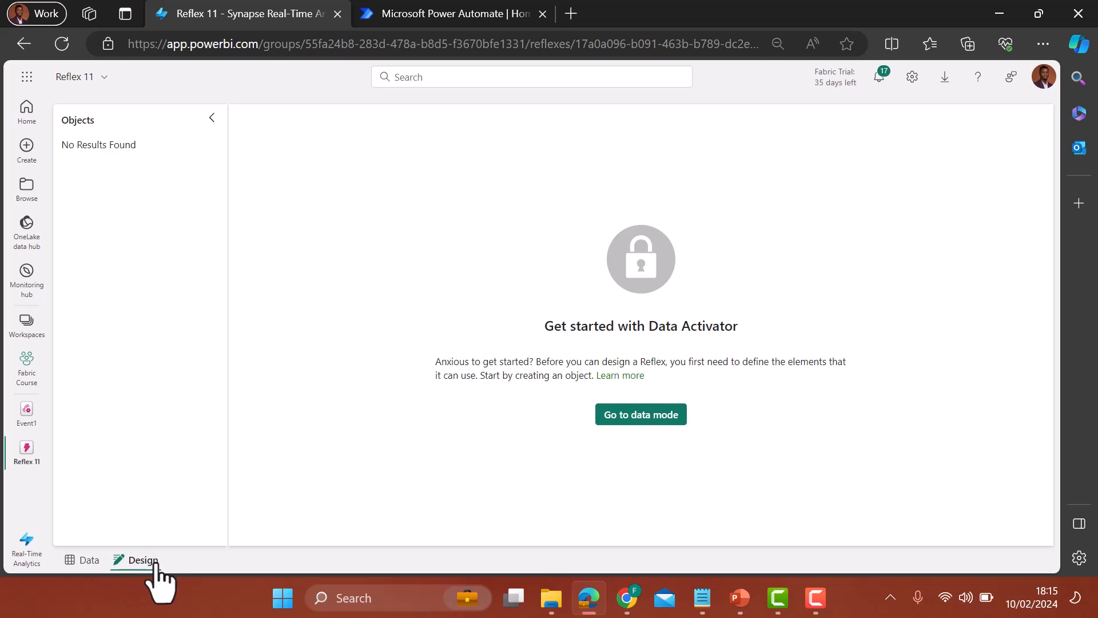
left_click(84, 559)
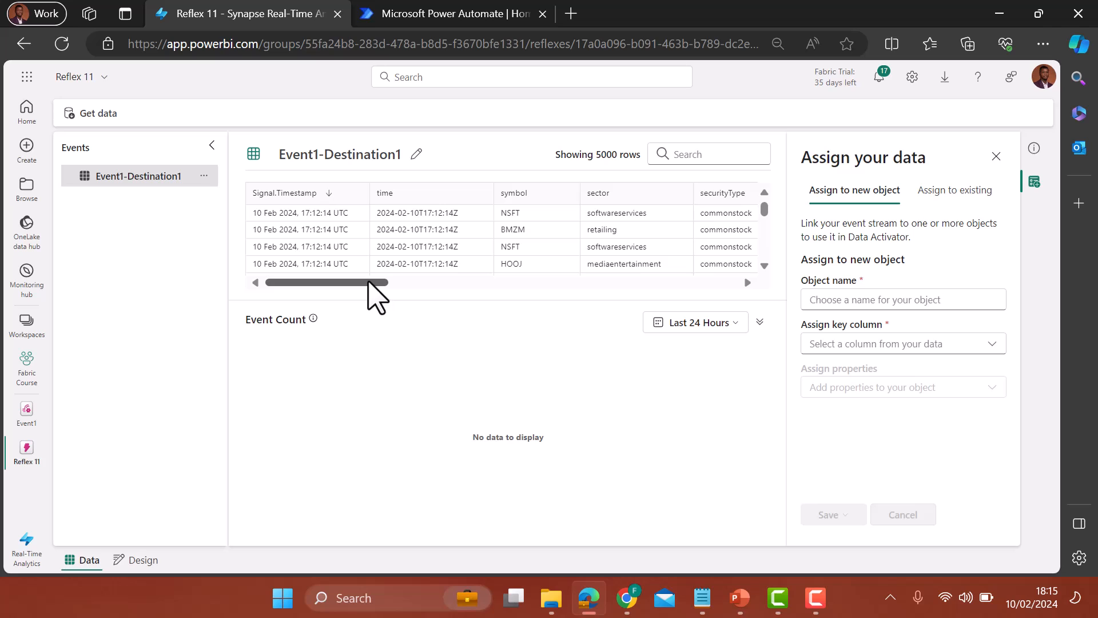
left_click_drag(372, 282, 441, 282)
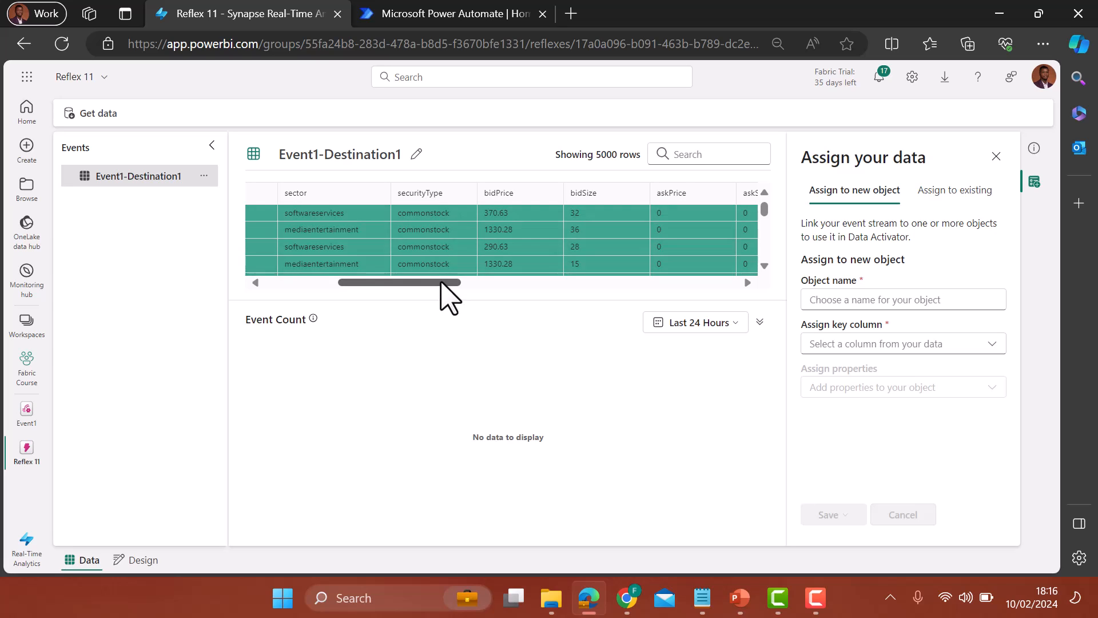
left_click_drag(441, 282, 371, 282)
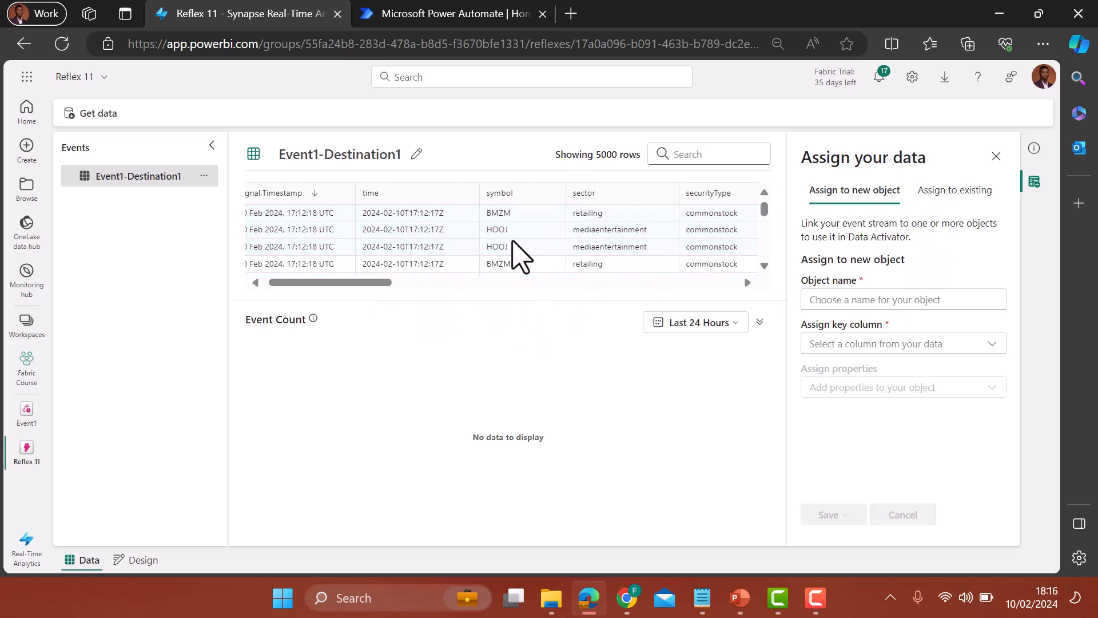
mouse_move(377, 284)
left_mouse_down()
mouse_move(585, 290)
mouse_move(364, 297)
left_mouse_up()
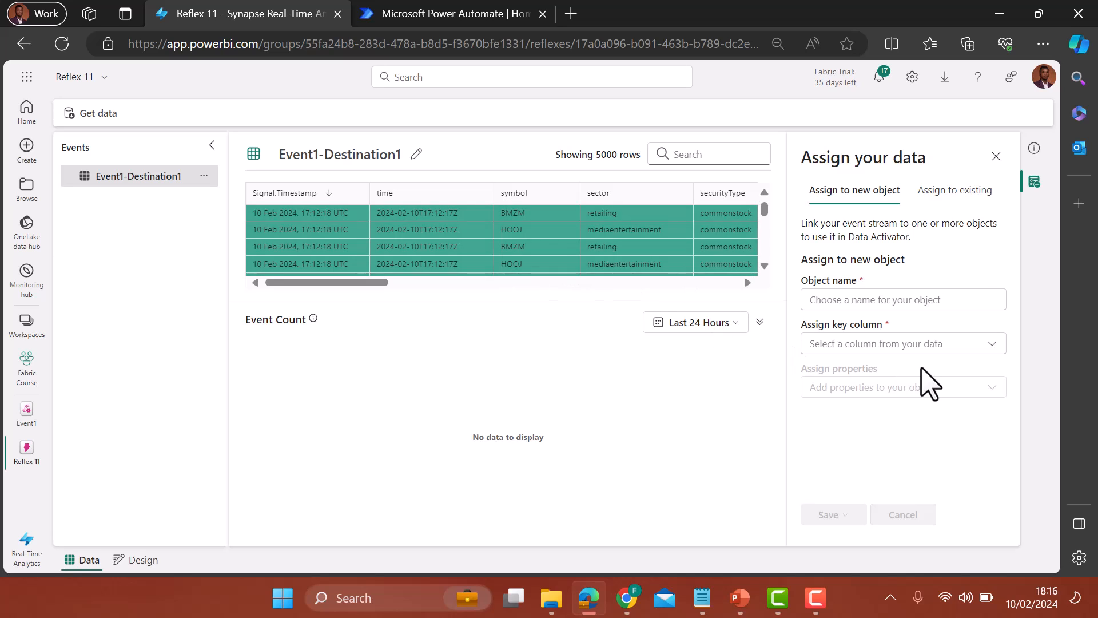
Name the new object Monitor Stock, key it on the symbol column, and save into design mode.
left_click(844, 298)
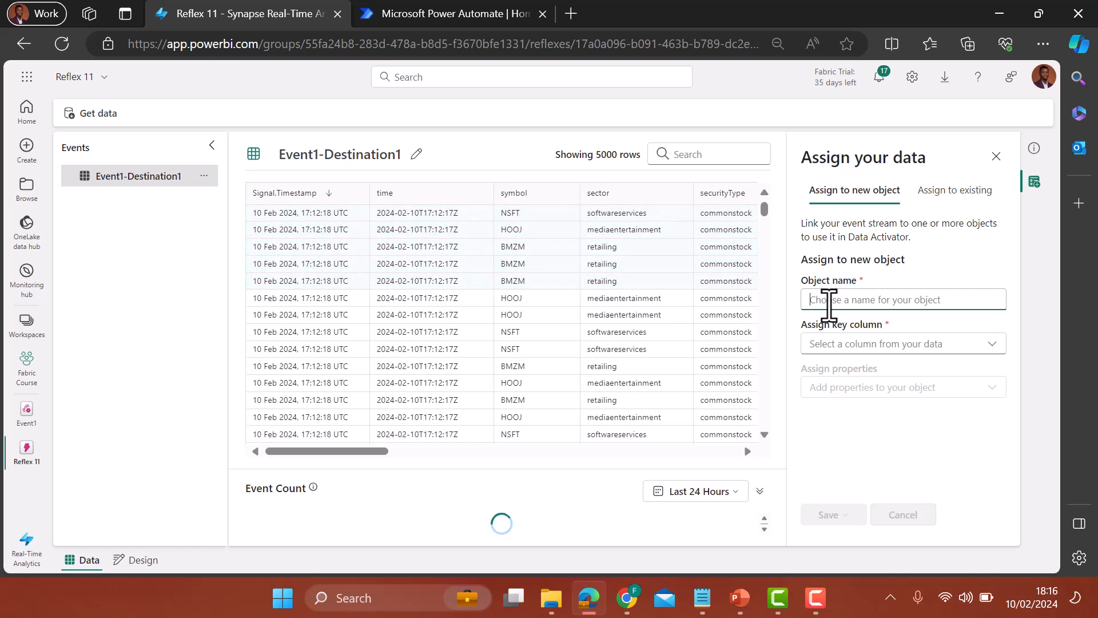
type("Mon")
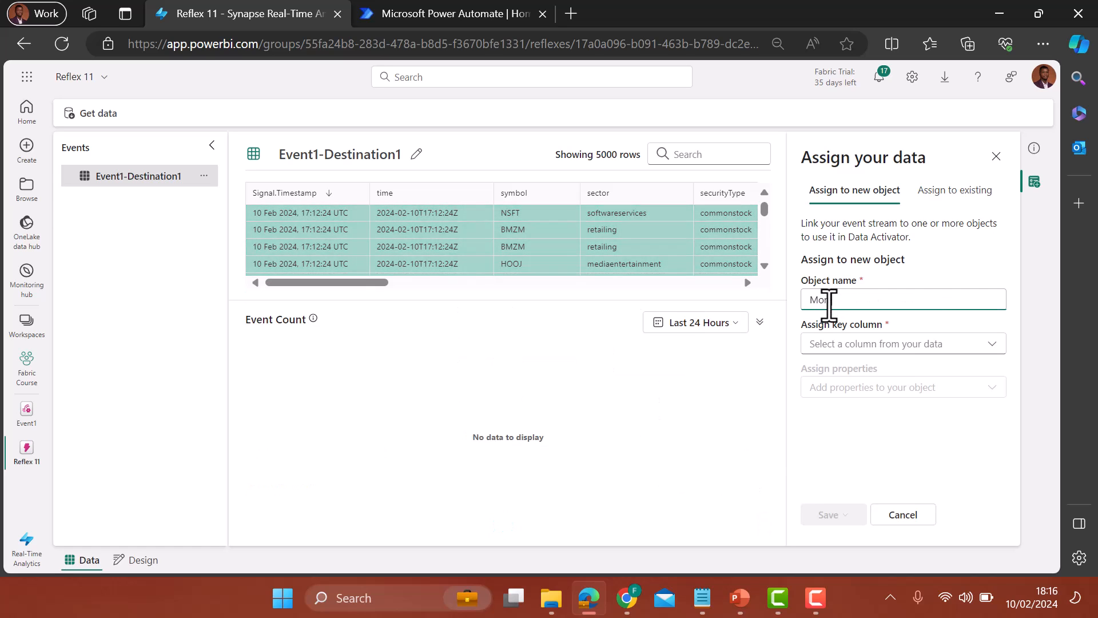
type("itor ")
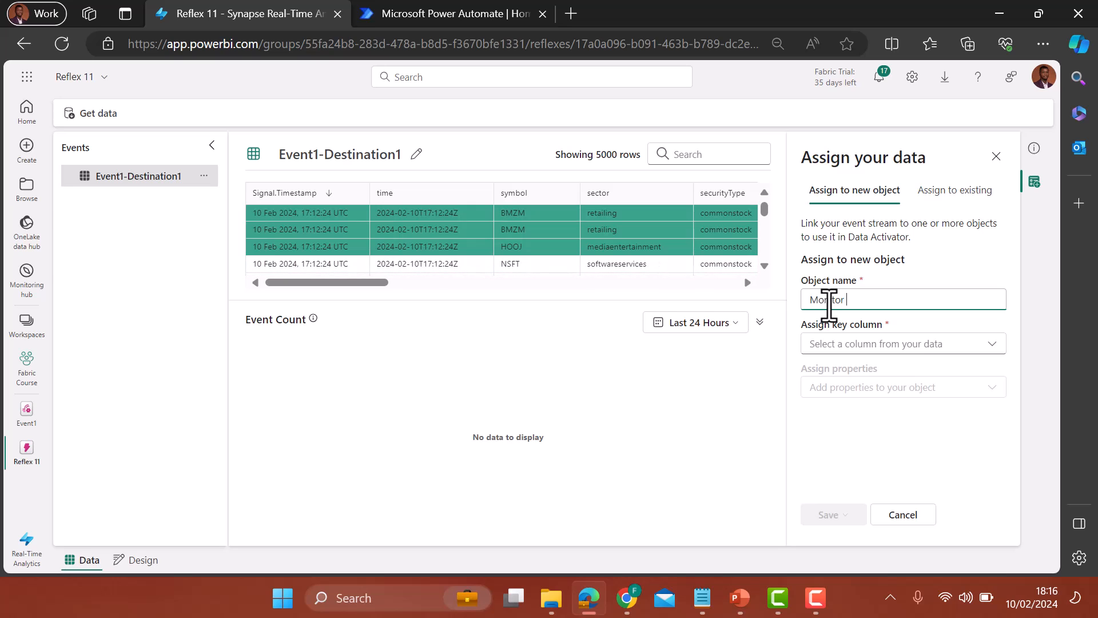
type("S")
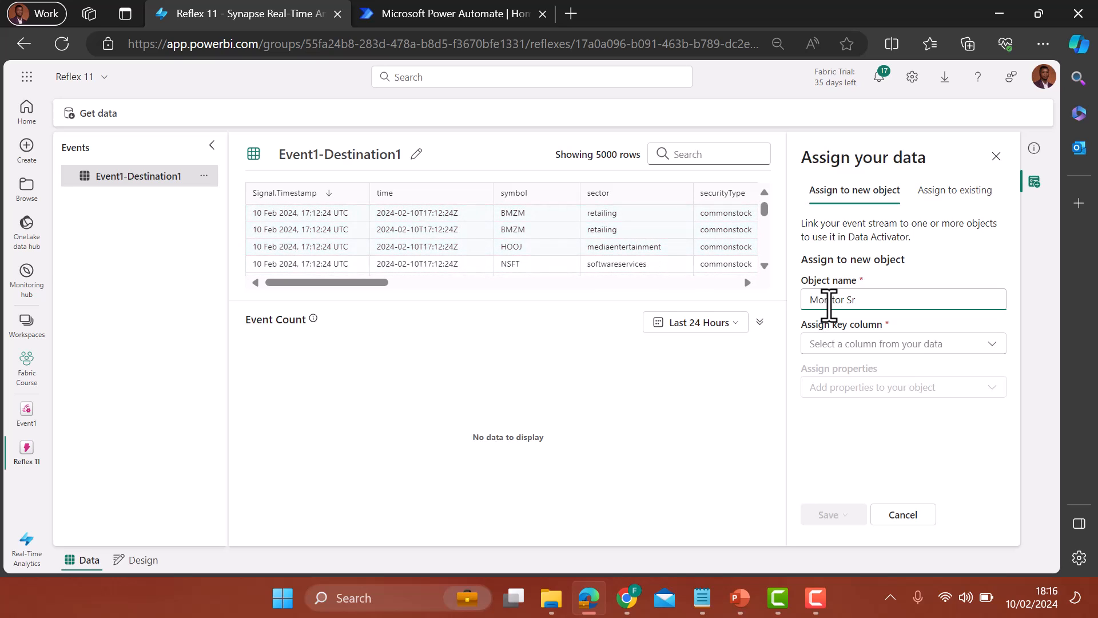
type("tock")
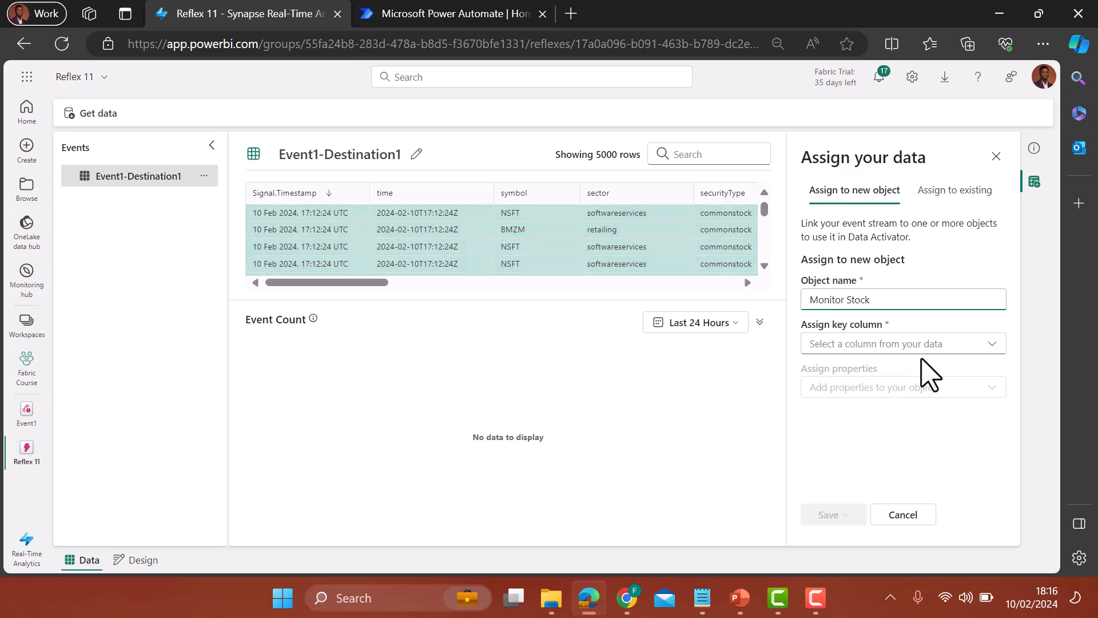
left_click(979, 345)
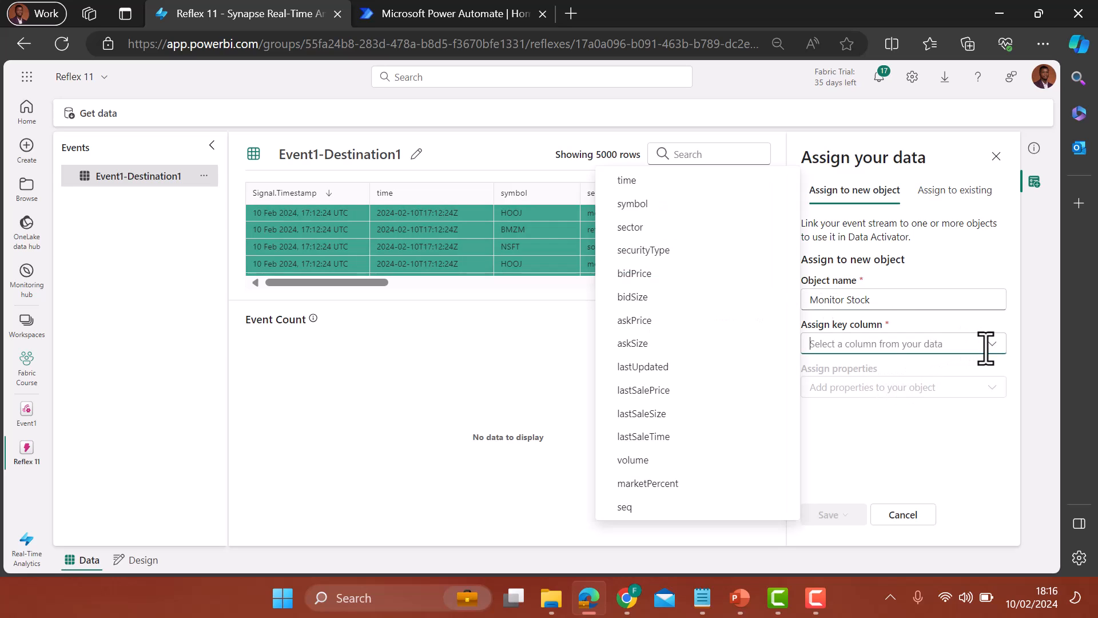
left_click(662, 205)
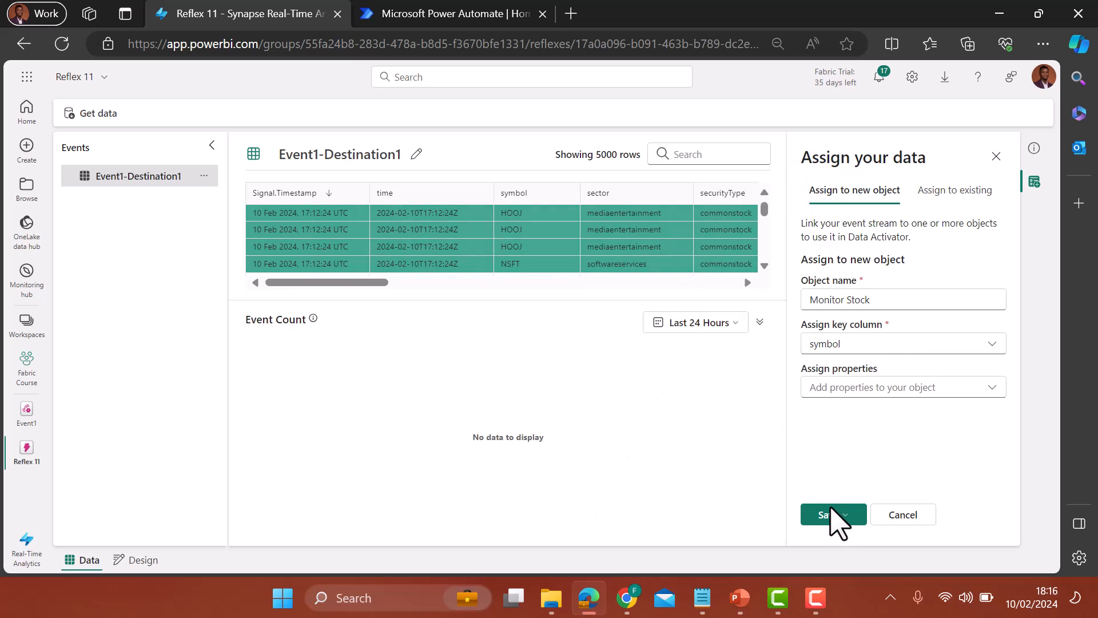
left_click(846, 518)
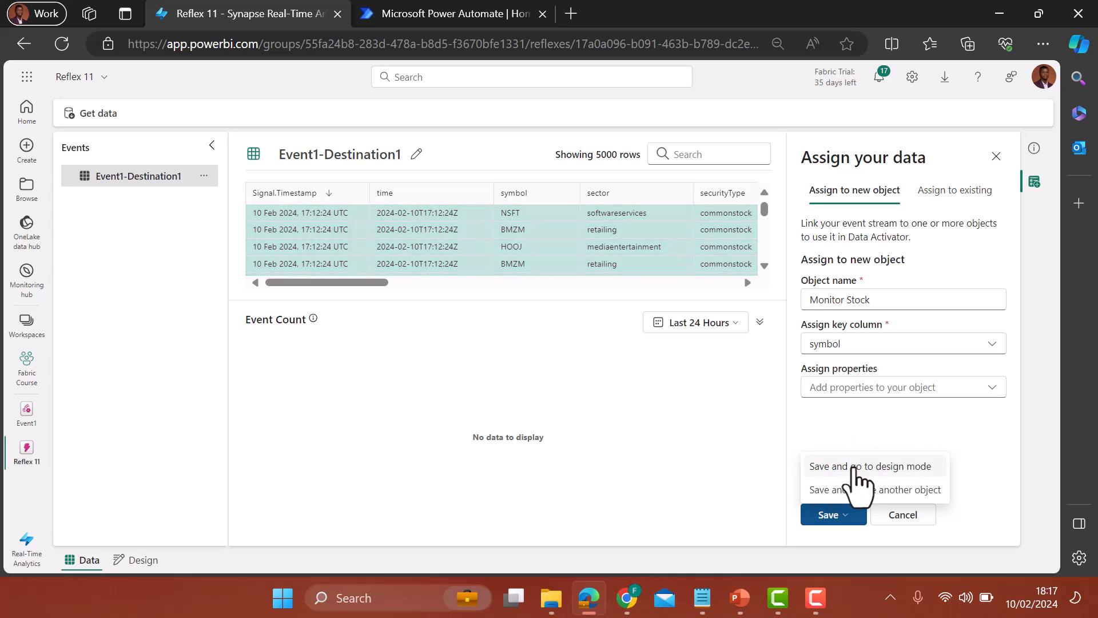
left_click(854, 466)
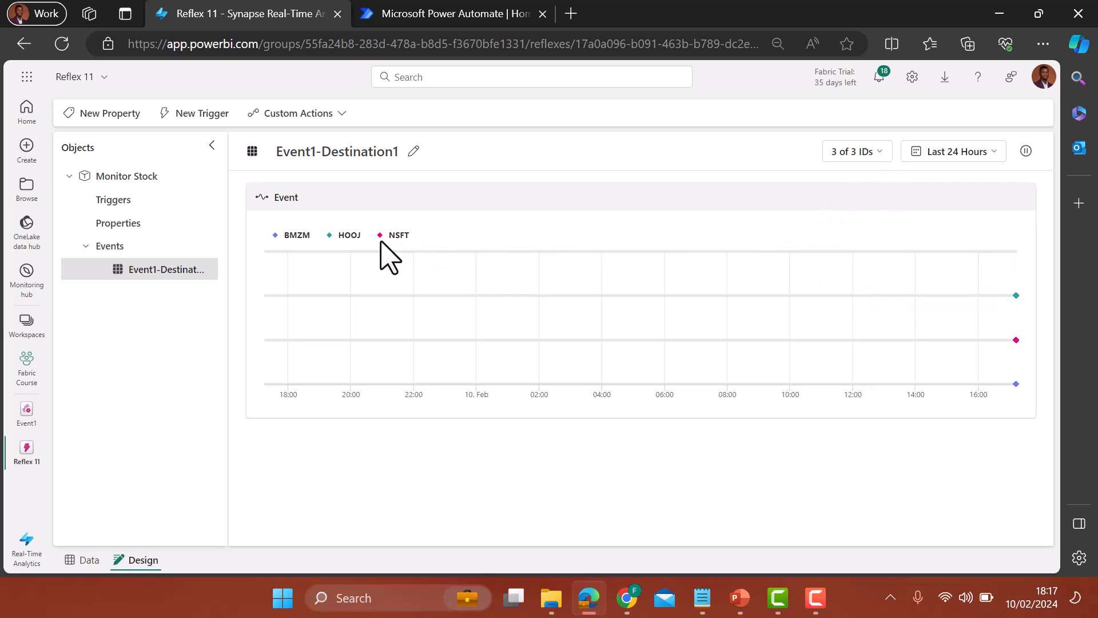
Uncheck BMZM and HOOJ so only NSFT is charted, over the Last 15 Minutes.
left_click(877, 152)
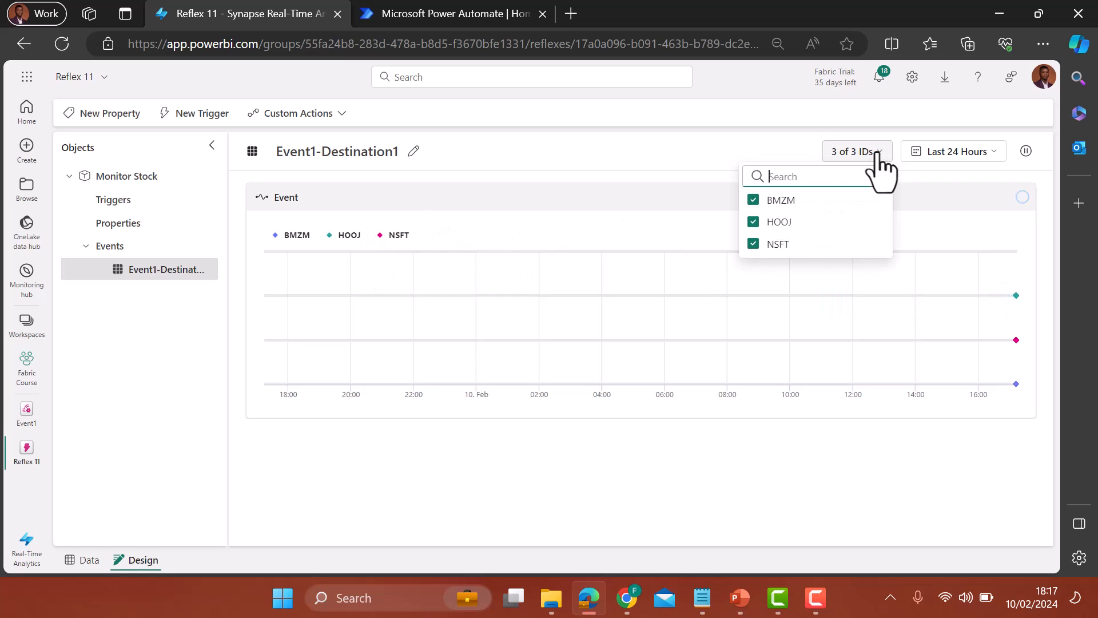
left_click(753, 203)
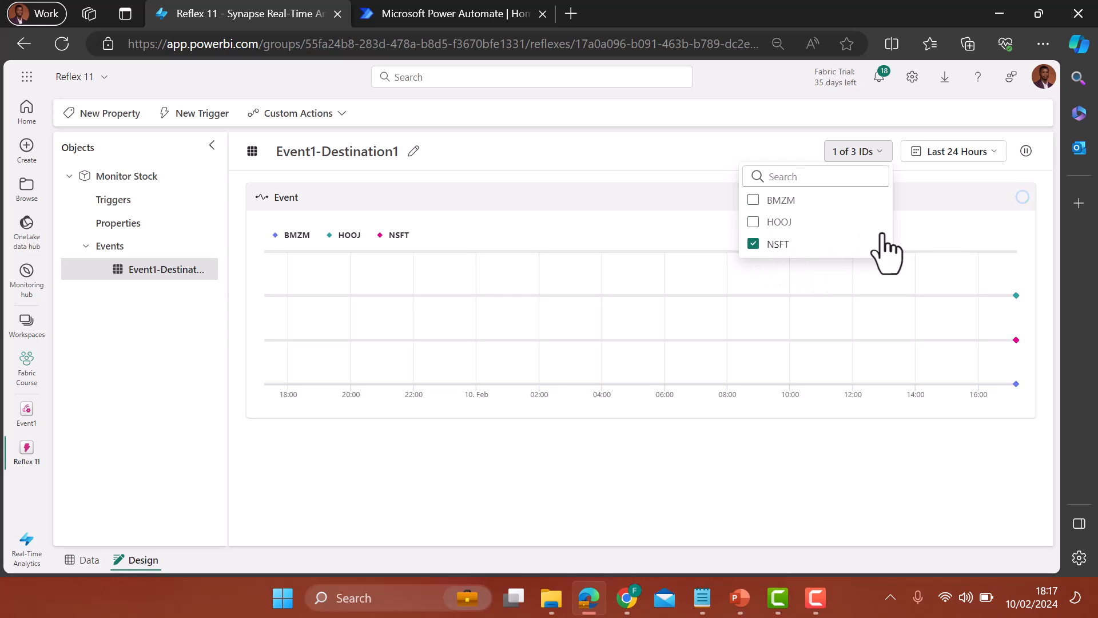
left_click(947, 229)
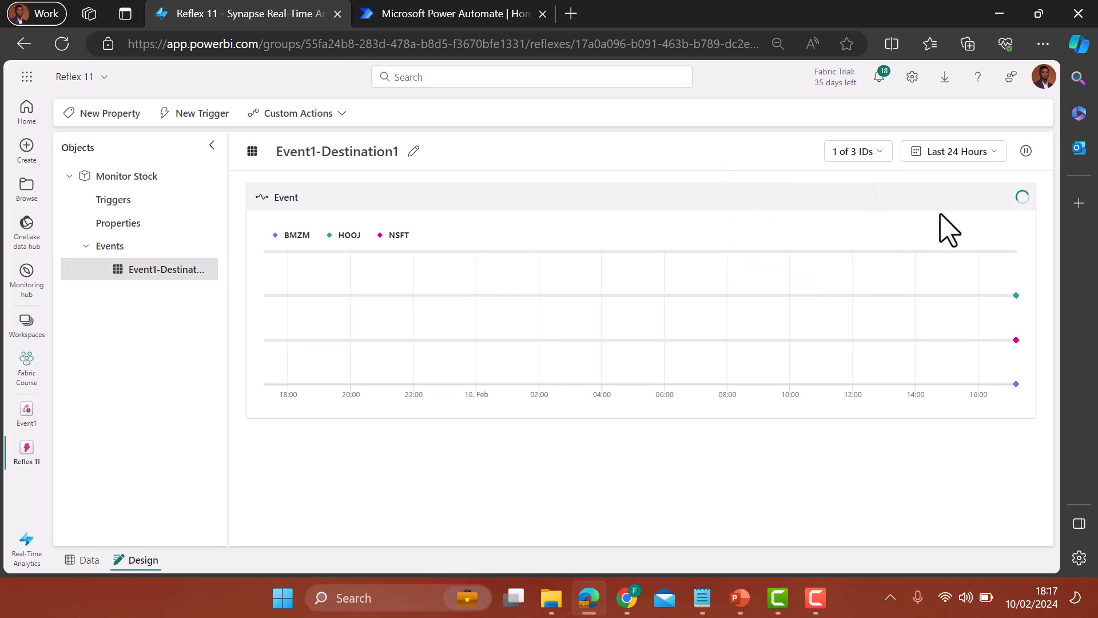
left_click(994, 154)
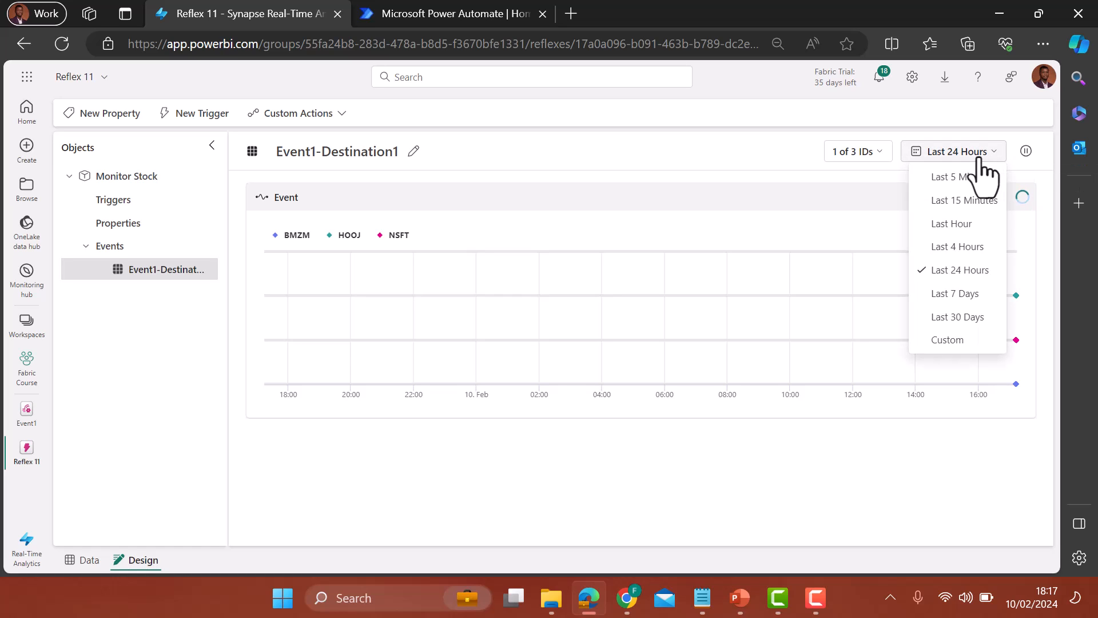
left_click(960, 201)
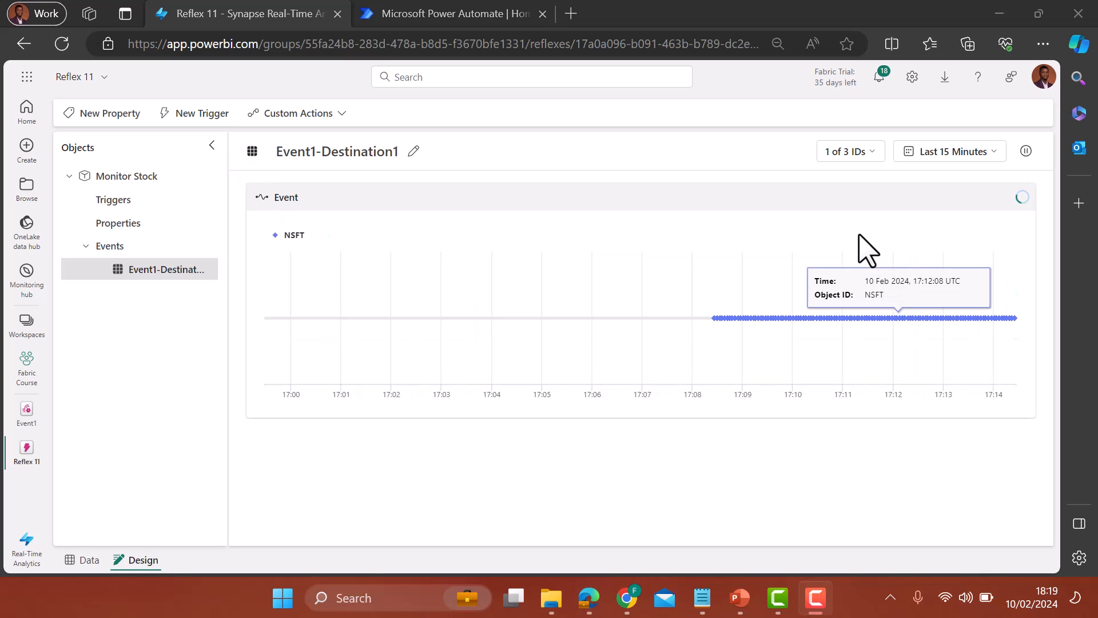
left_click(193, 114)
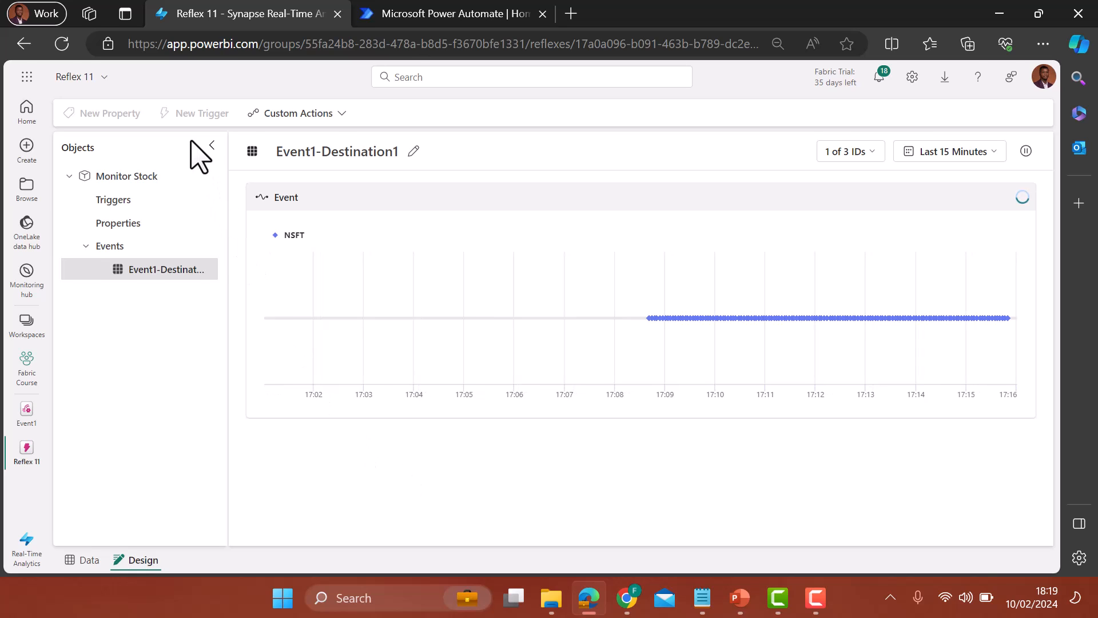
Rename the new untitled trigger to 'Take Stock Position'.
left_click(194, 113)
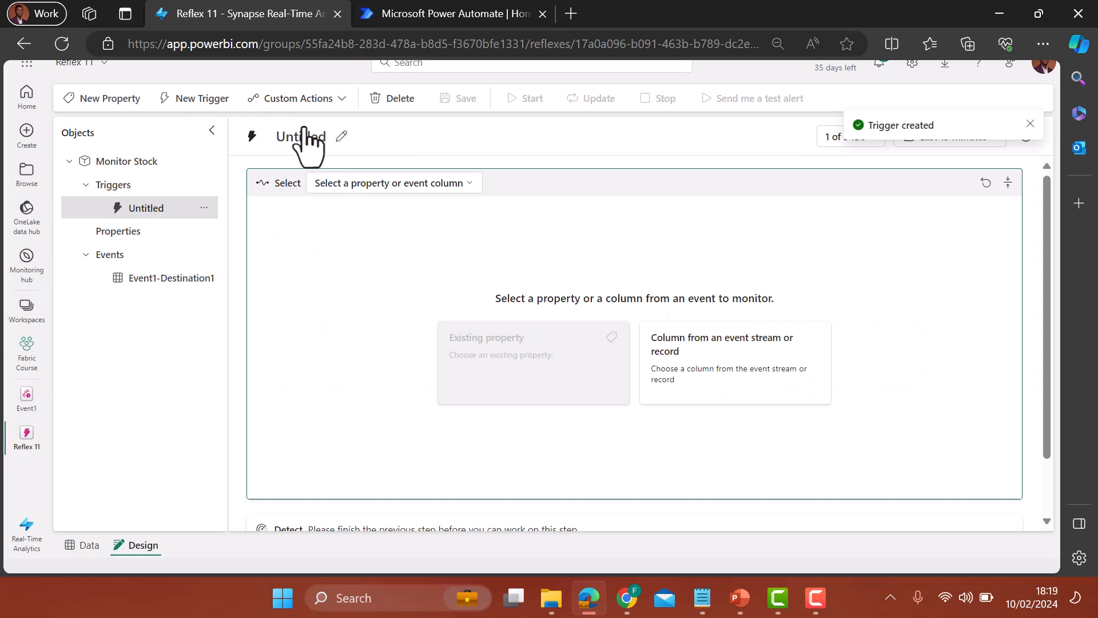
left_click(327, 142)
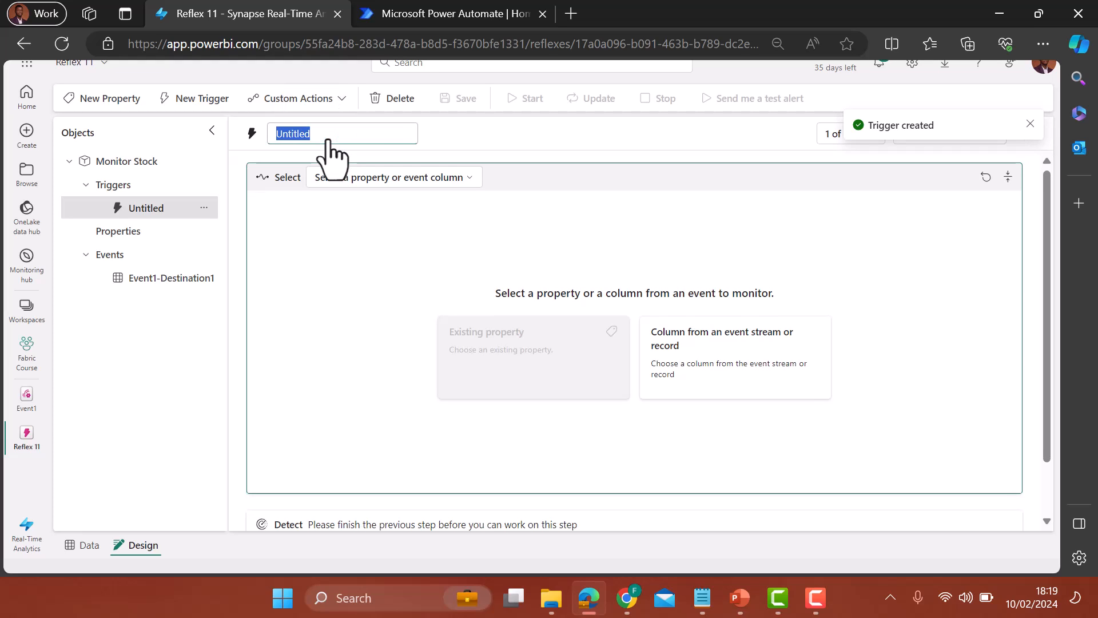
type("Take Sto")
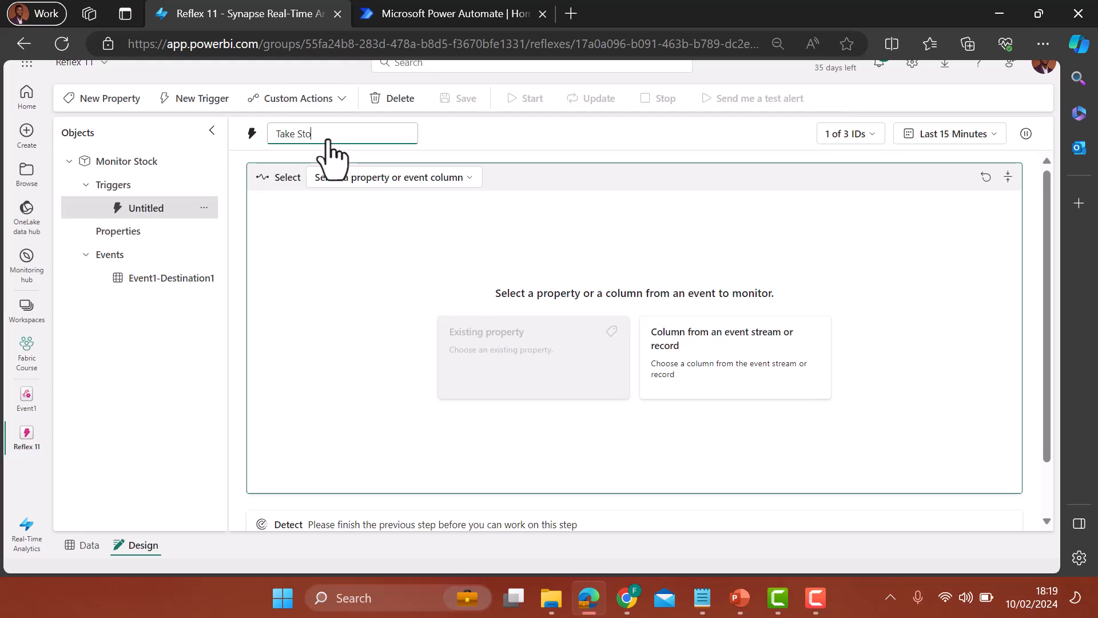
type("ck Position")
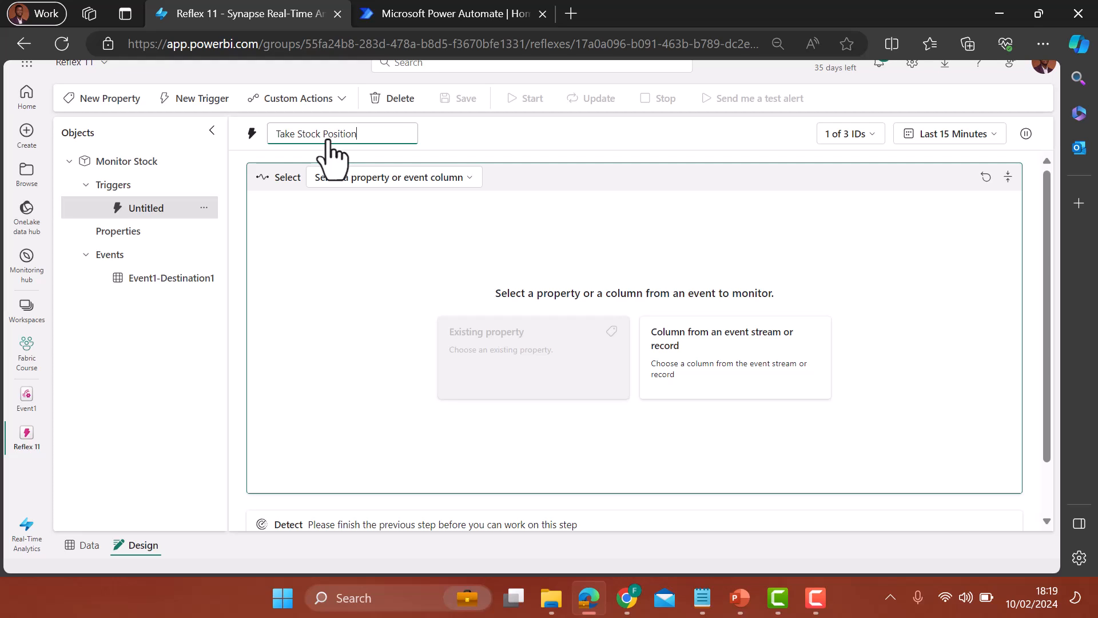
left_click(341, 236)
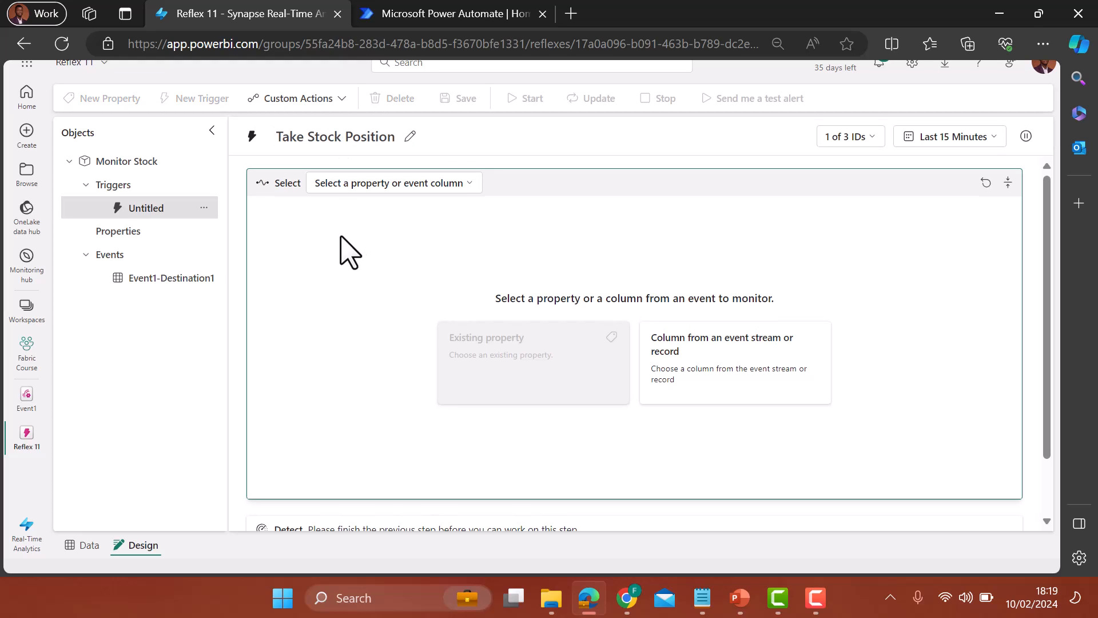
Monitor the bidPrice column from Event1-Destination1, keeping the chart at the last 15 minutes.
left_click(469, 186)
mouse_move(485, 238)
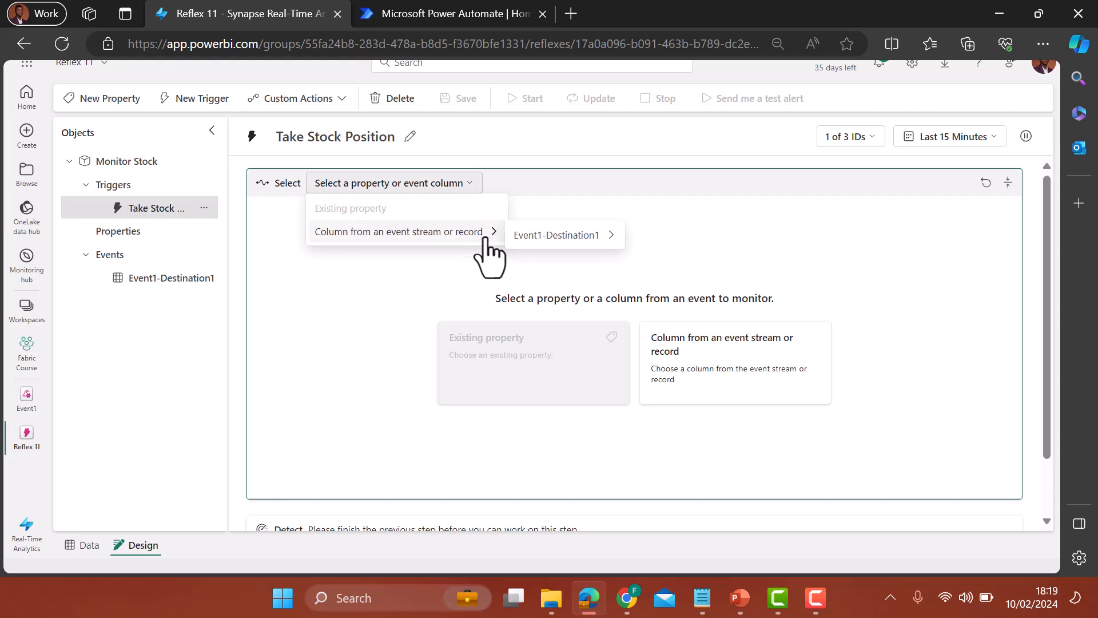
mouse_move(605, 235)
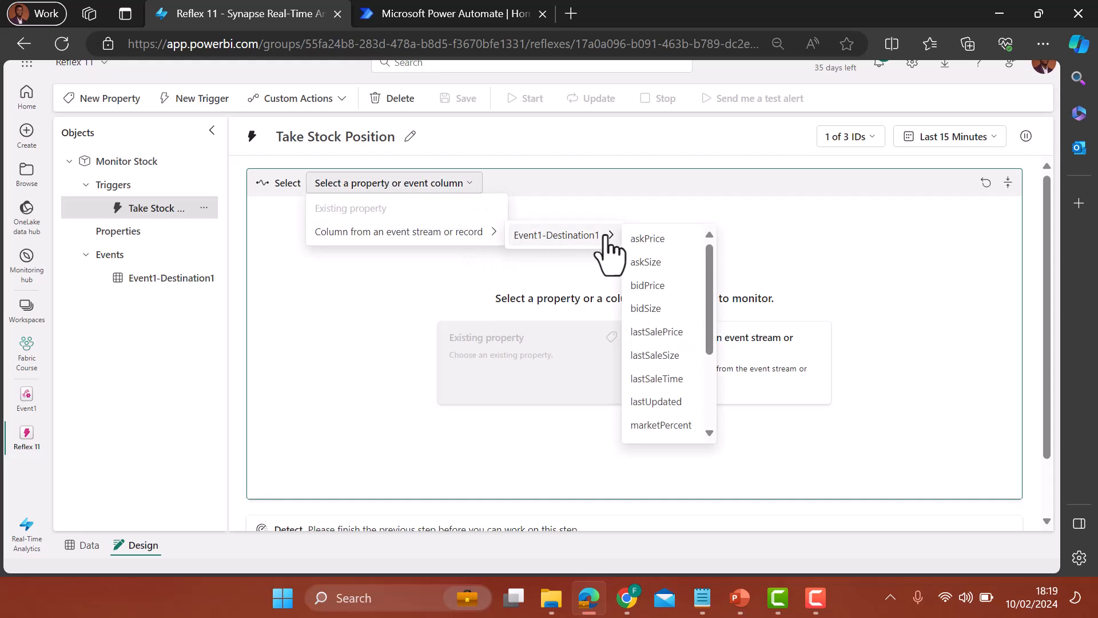
left_click(646, 285)
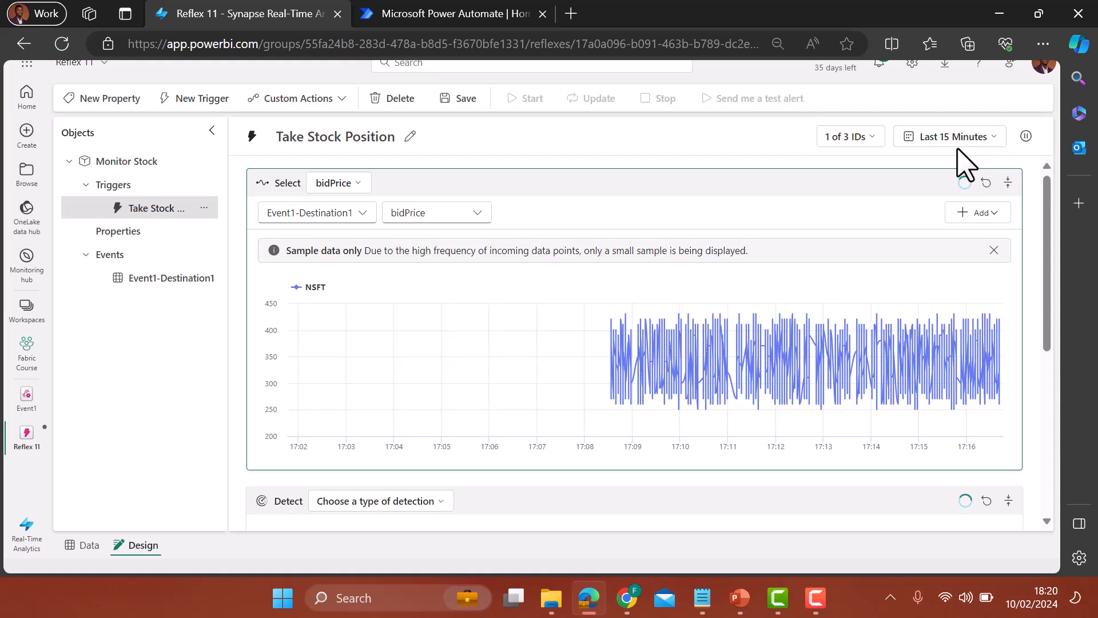
left_click(994, 140)
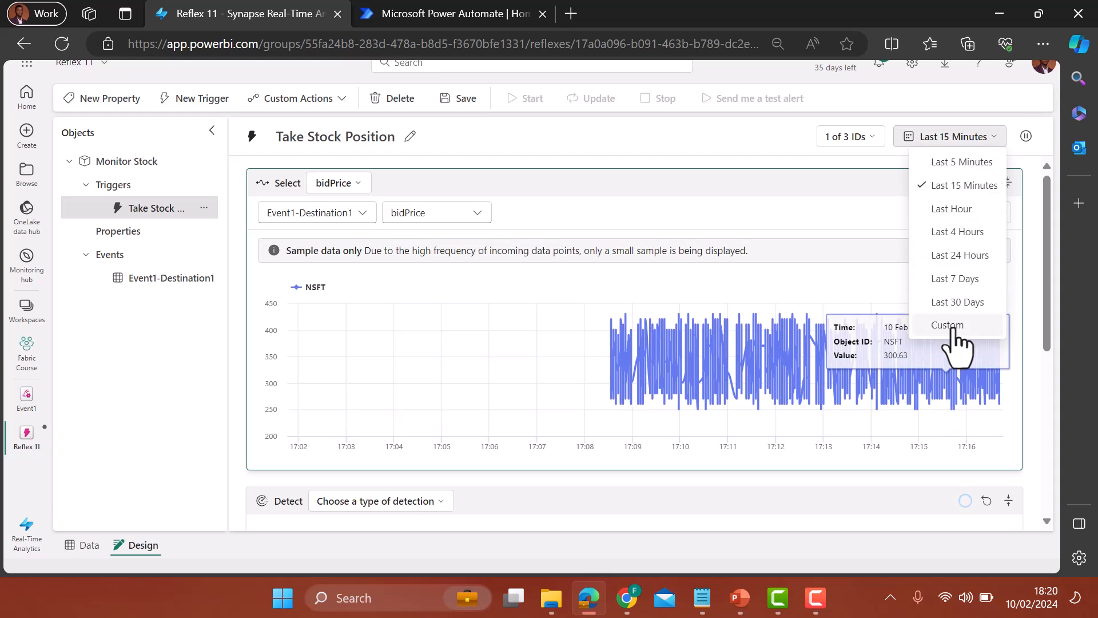
left_click(964, 188)
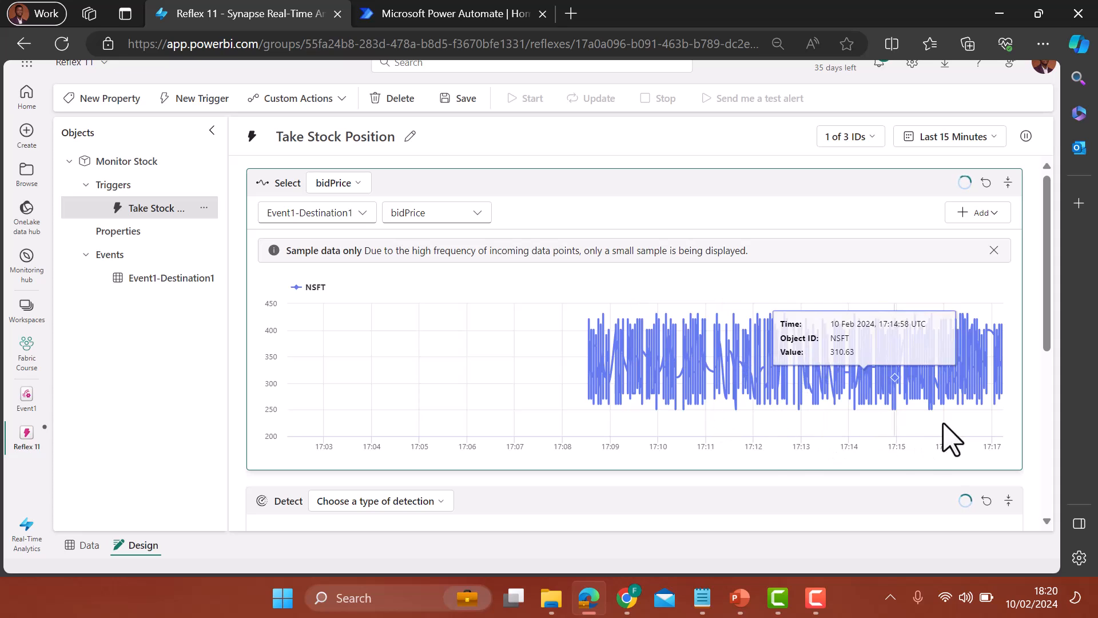
scroll(617, 475, "down", 1)
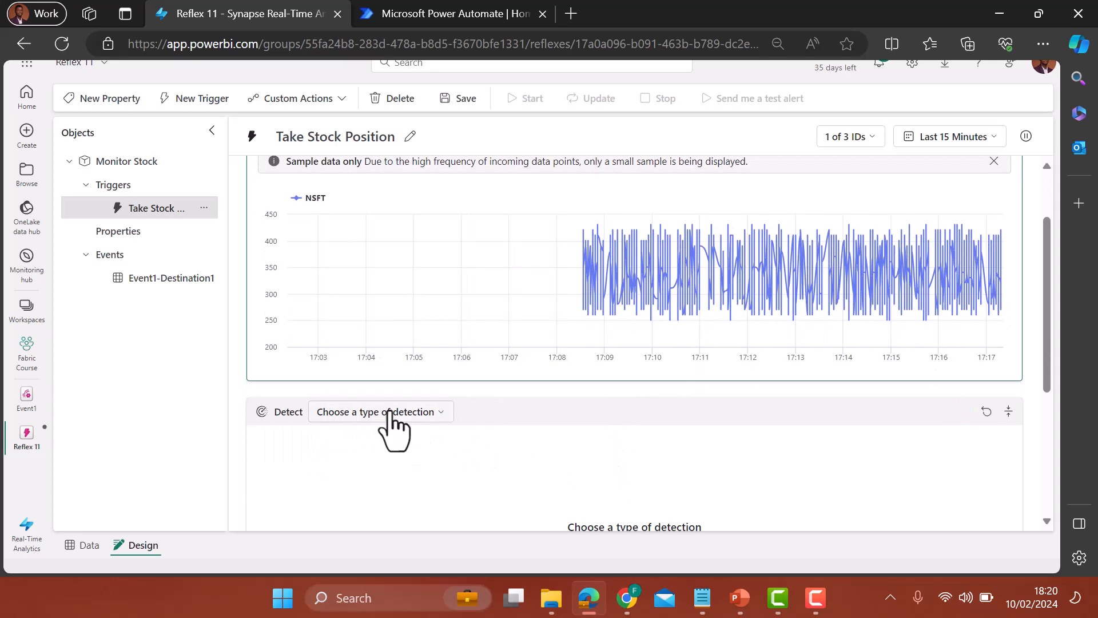
left_click(440, 414)
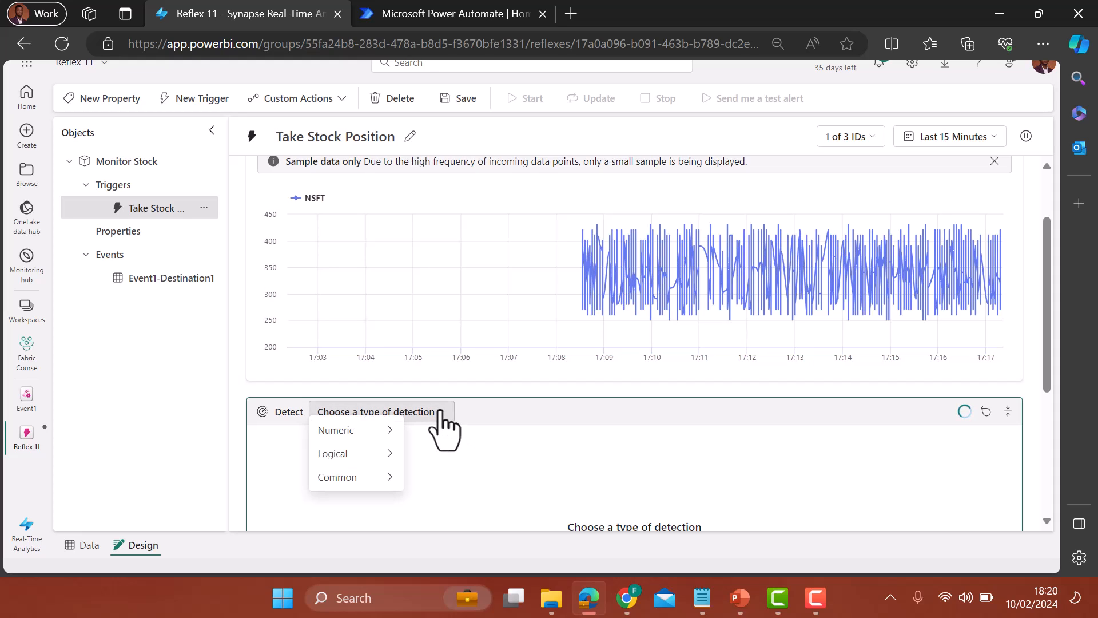
scroll(402, 446, "down", 3)
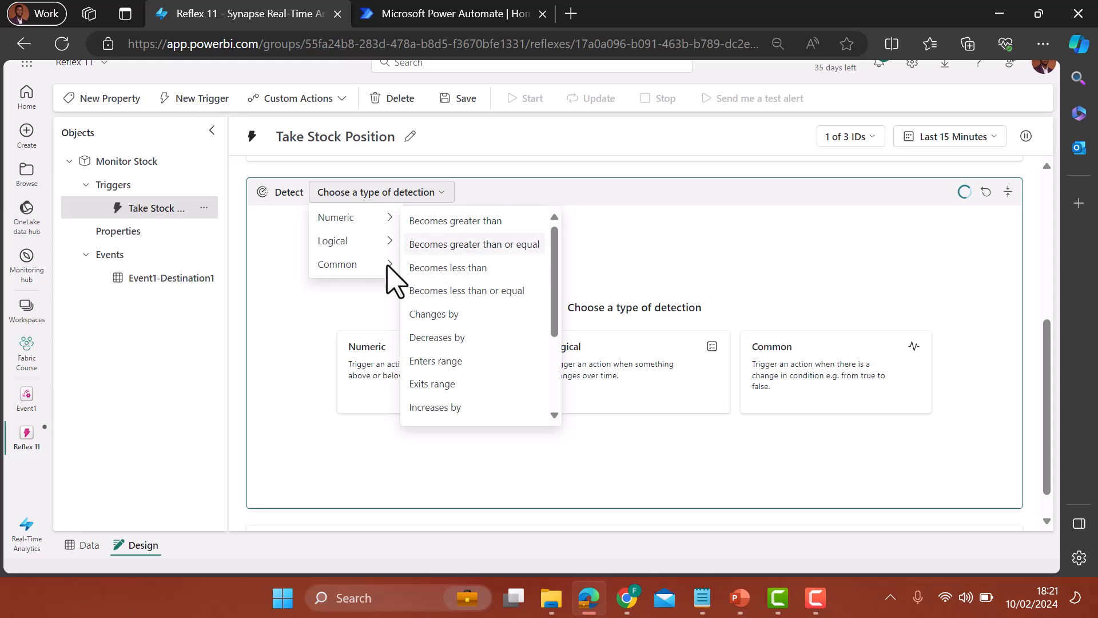
mouse_move(377, 241)
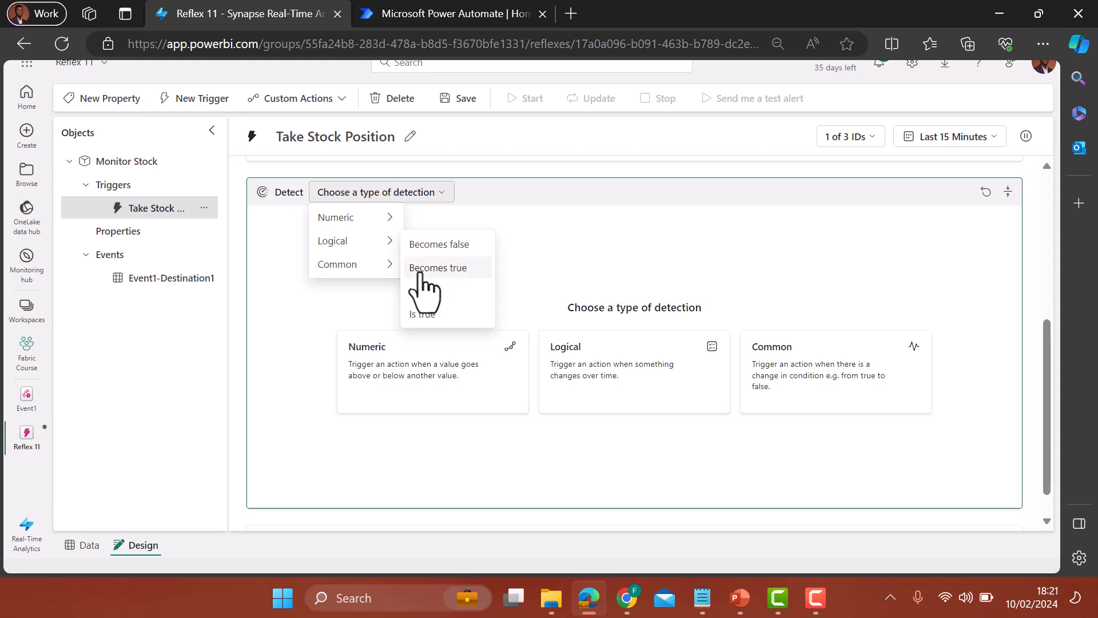
mouse_move(385, 256)
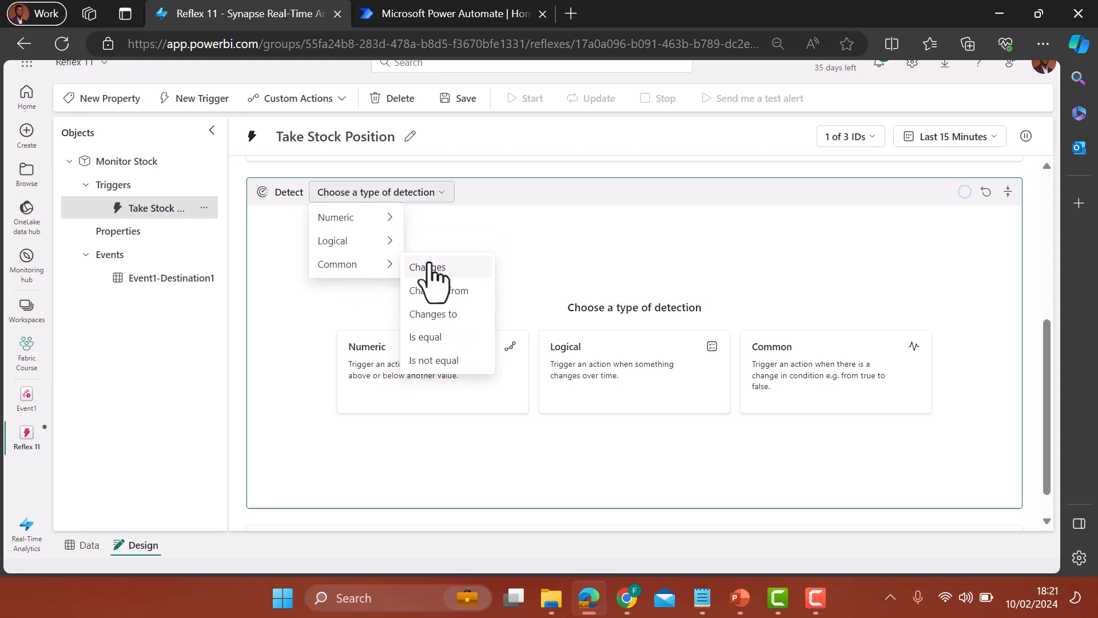
left_click(531, 230)
scroll(531, 246, "up", 3)
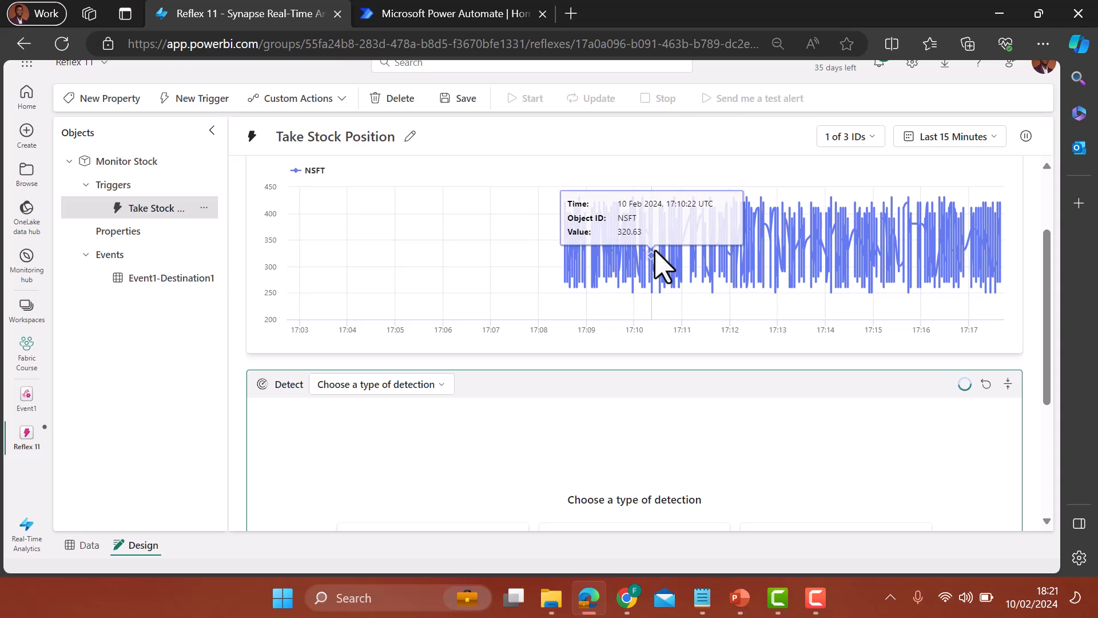
scroll(490, 421, "down", 2)
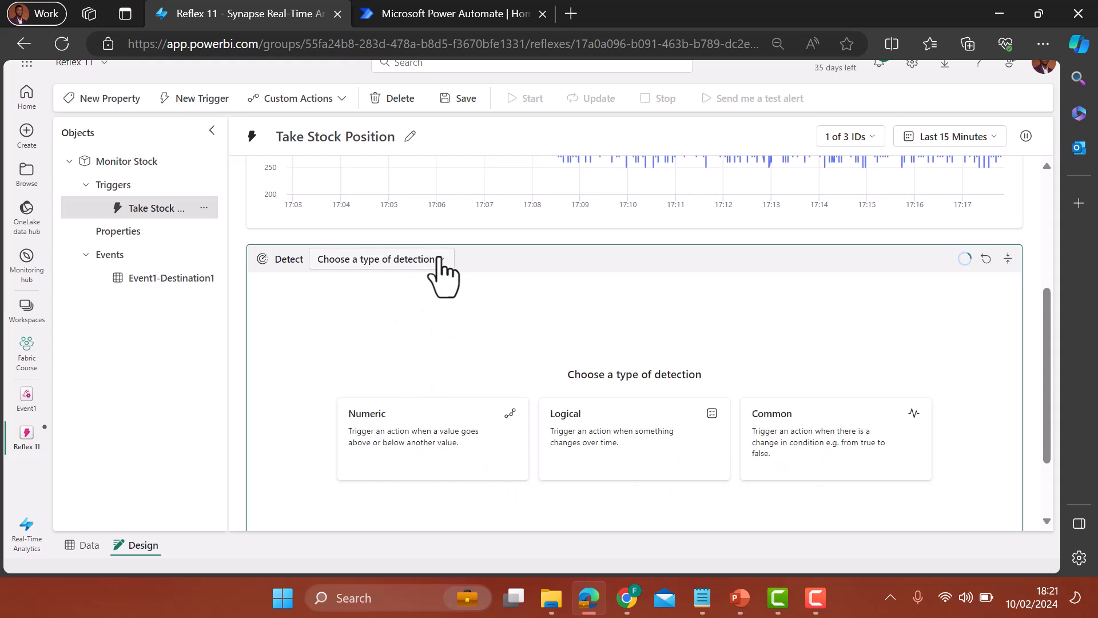
left_click(407, 446)
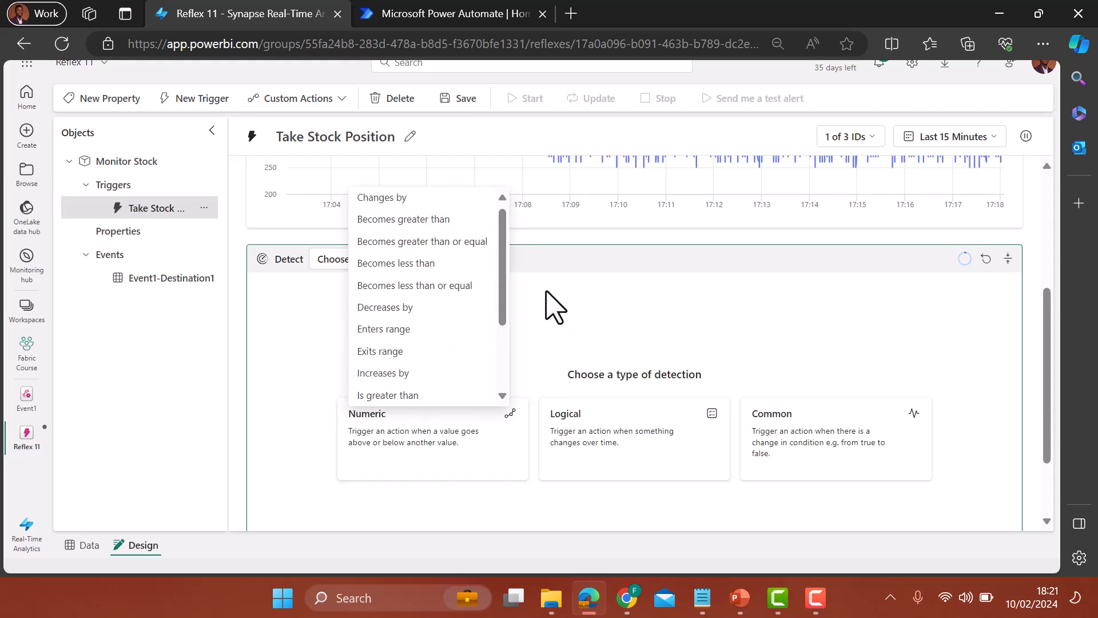
left_click(553, 307)
scroll(553, 307, "up", 4)
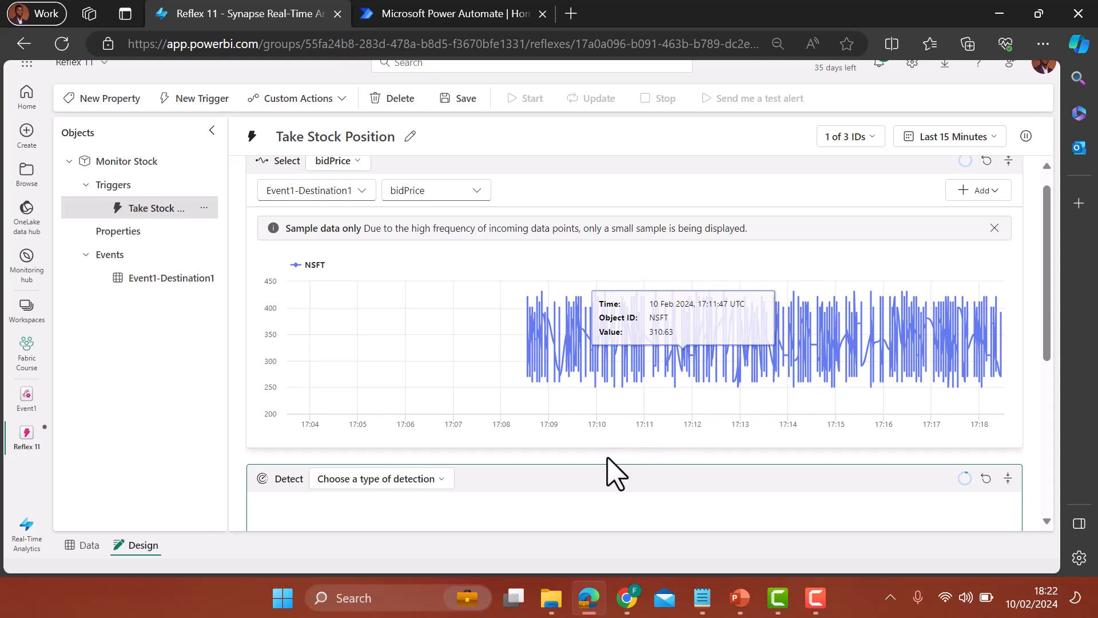
scroll(529, 514, "down", 3)
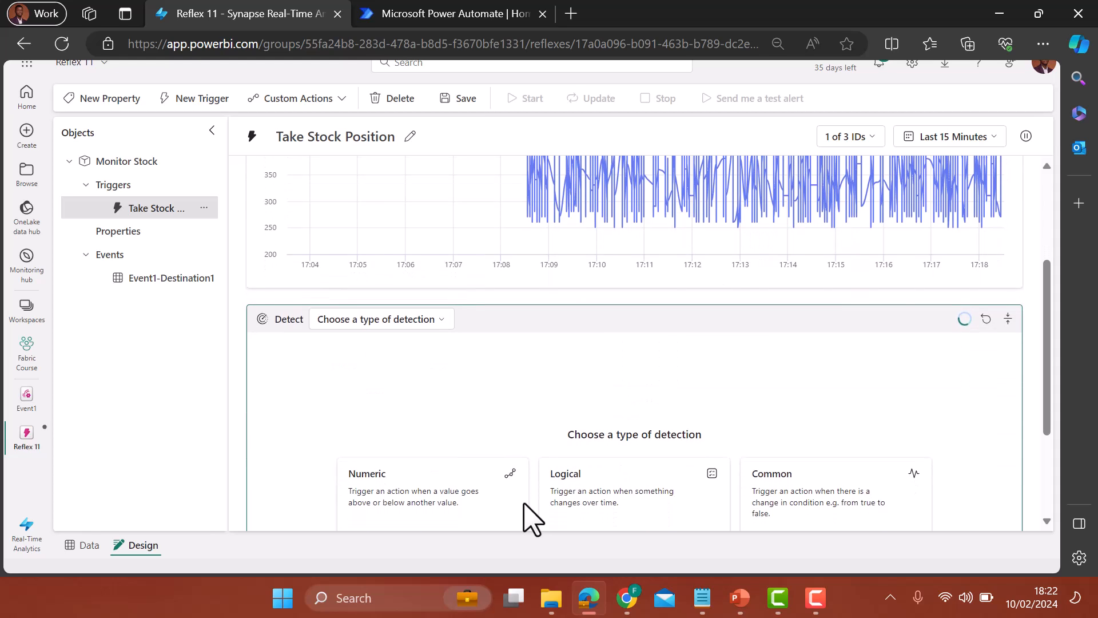
Set the numeric condition to 'Becomes less than or equal' 300, firing each time.
left_click(452, 475)
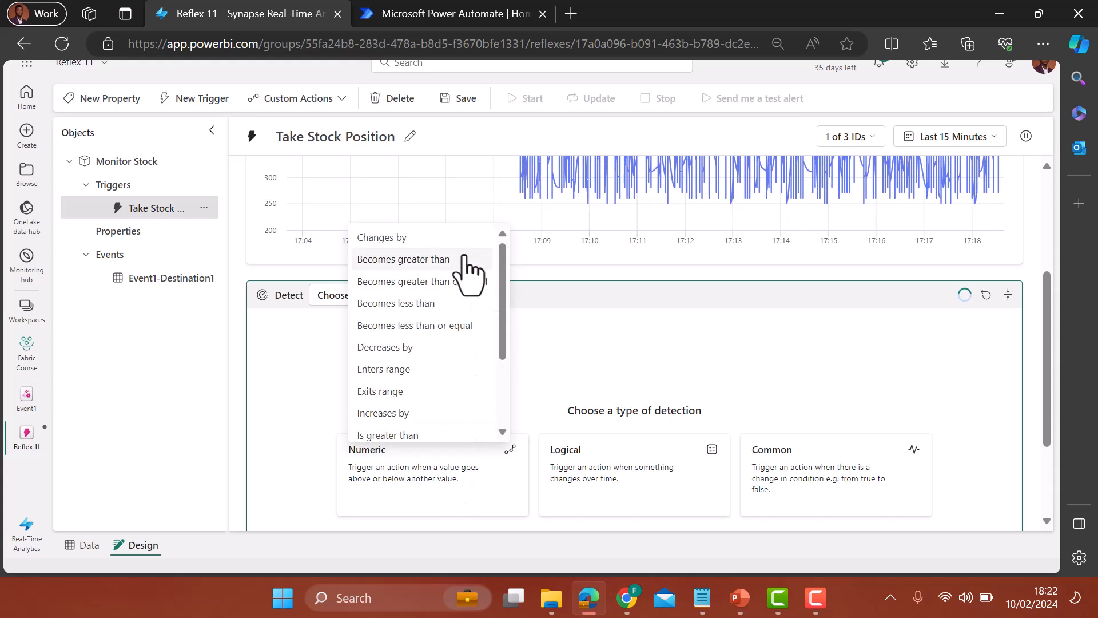
left_click(461, 327)
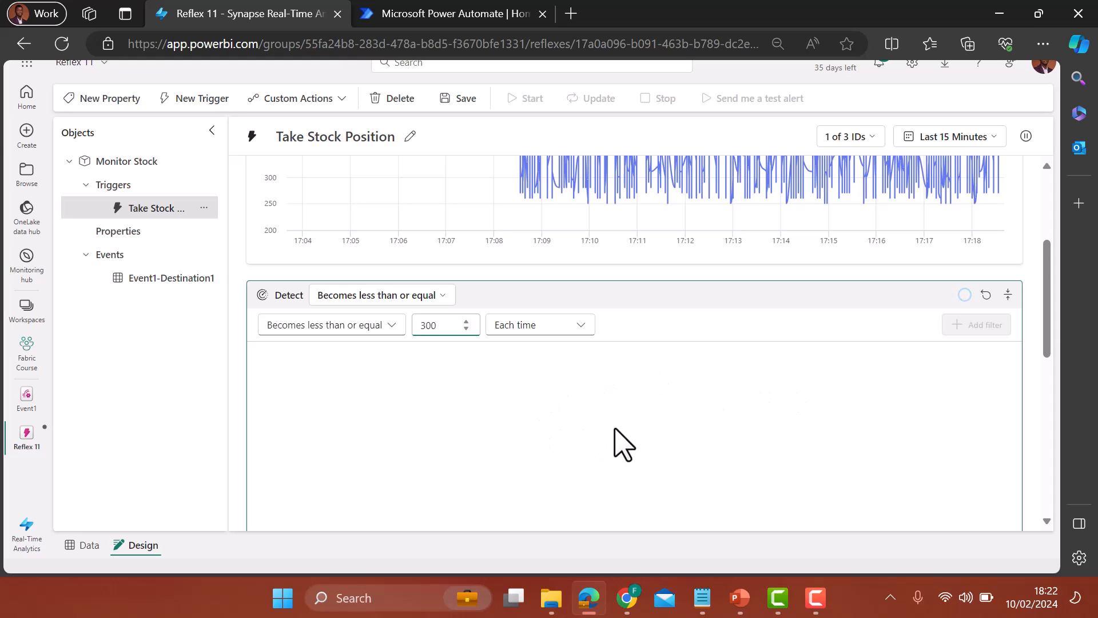
scroll(669, 449, "down", 2)
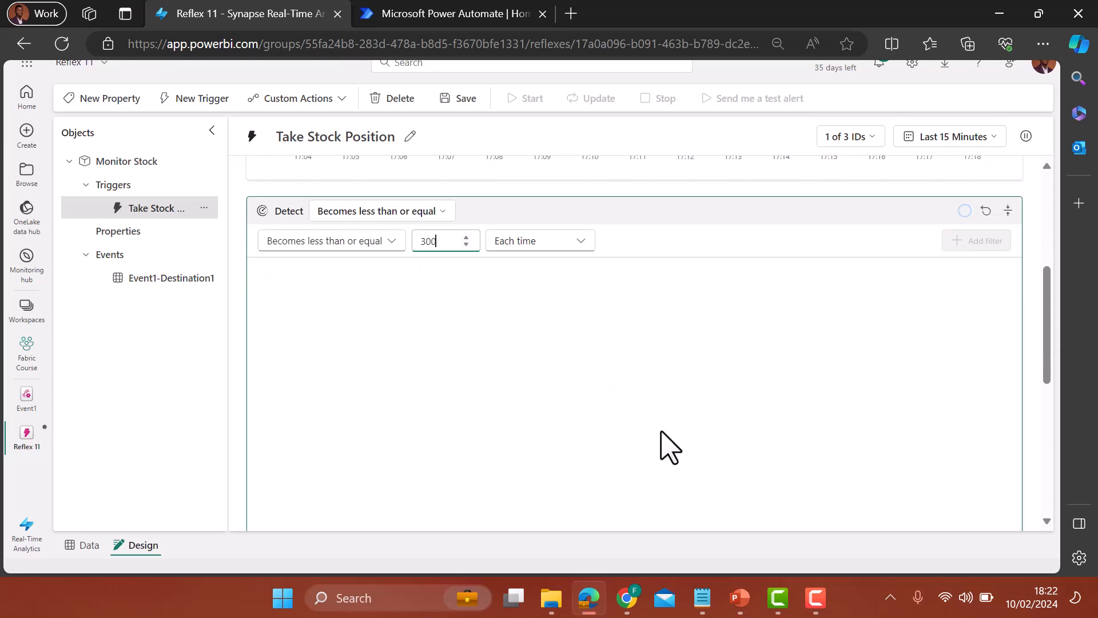
scroll(663, 448, "down", 1)
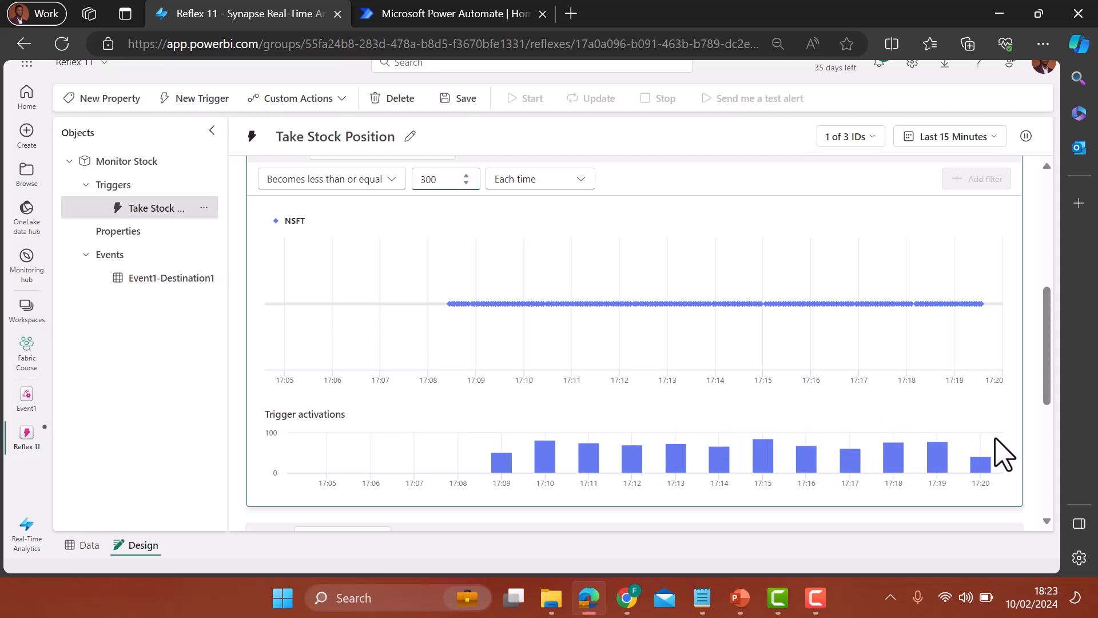
scroll(1001, 453, "down", 2)
scroll(1000, 451, "down", 1)
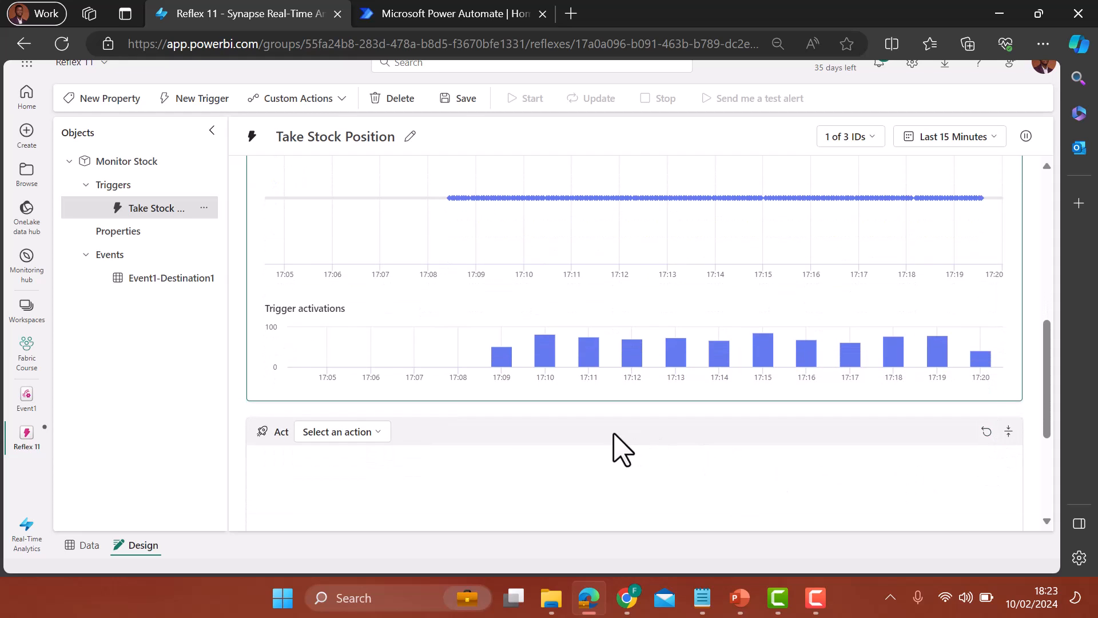
Choose Teams message as the Take Stock Position trigger's action, keeping its default headline.
left_click(376, 434)
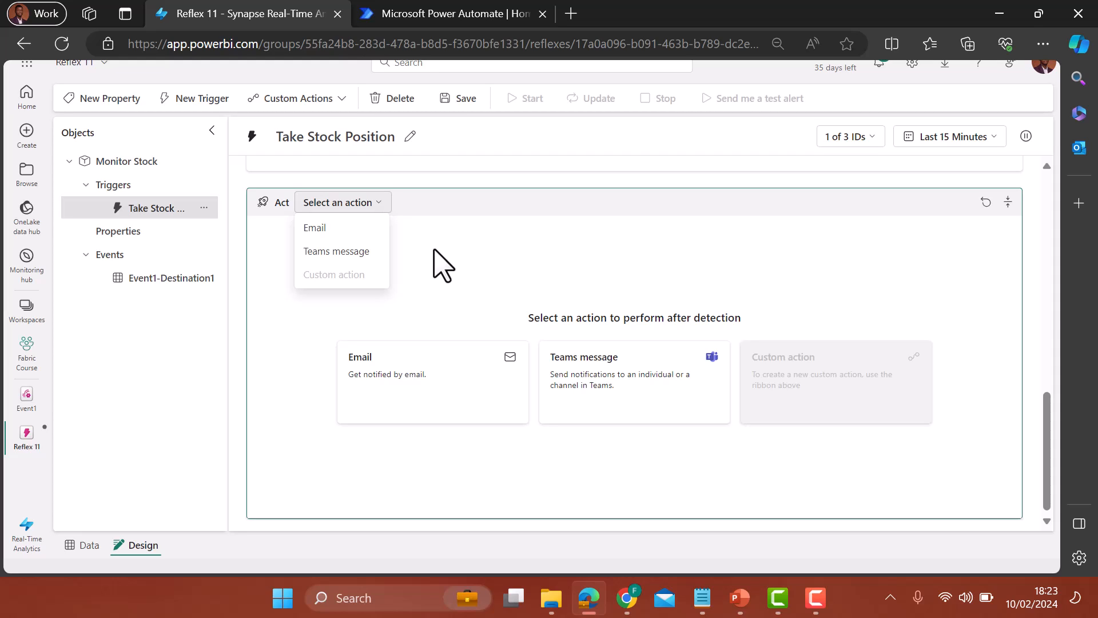
left_click(359, 254)
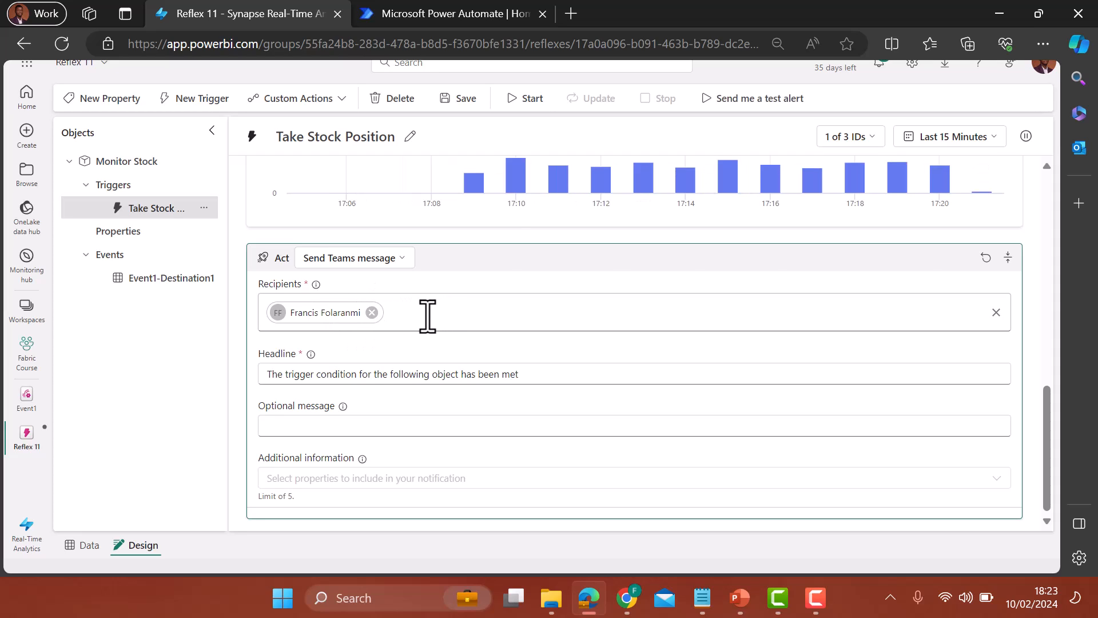
scroll(428, 315, "up", 2)
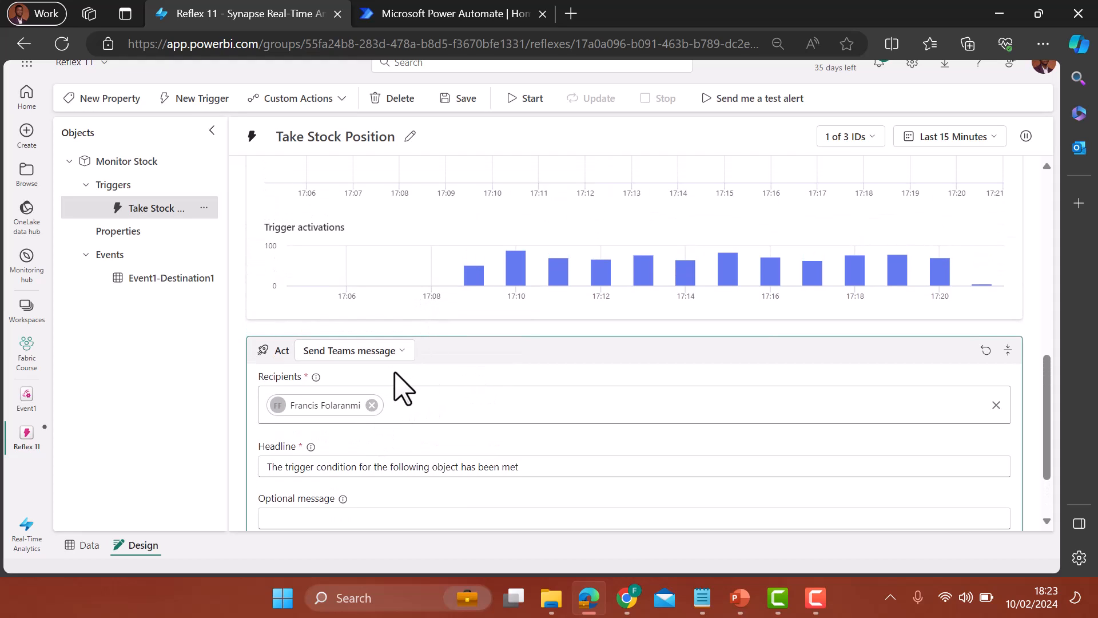
left_click(402, 351)
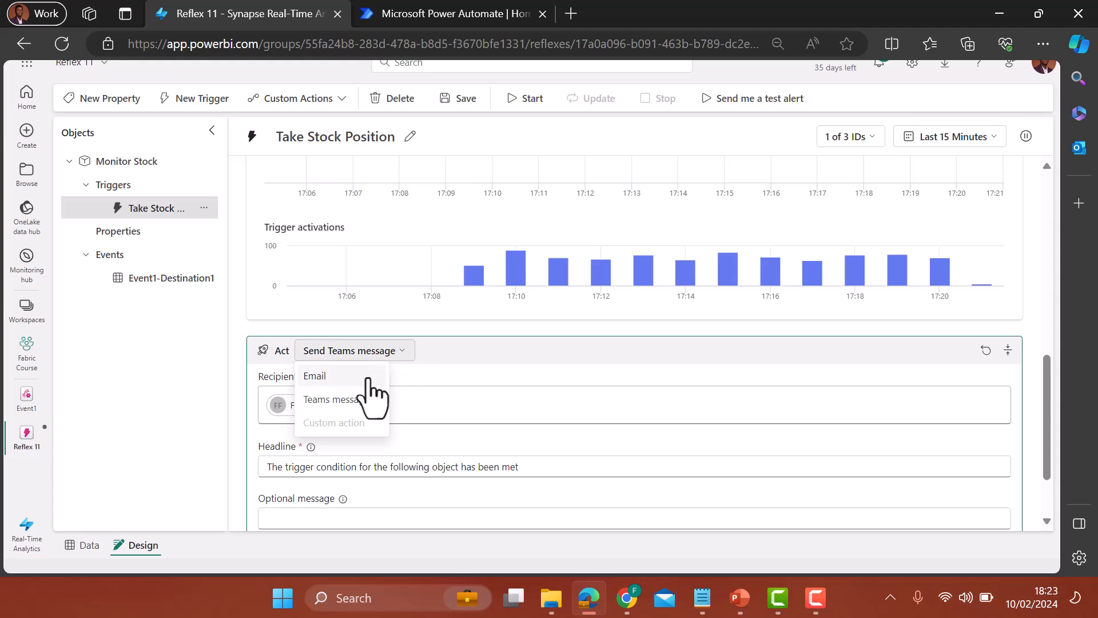
left_click(460, 394)
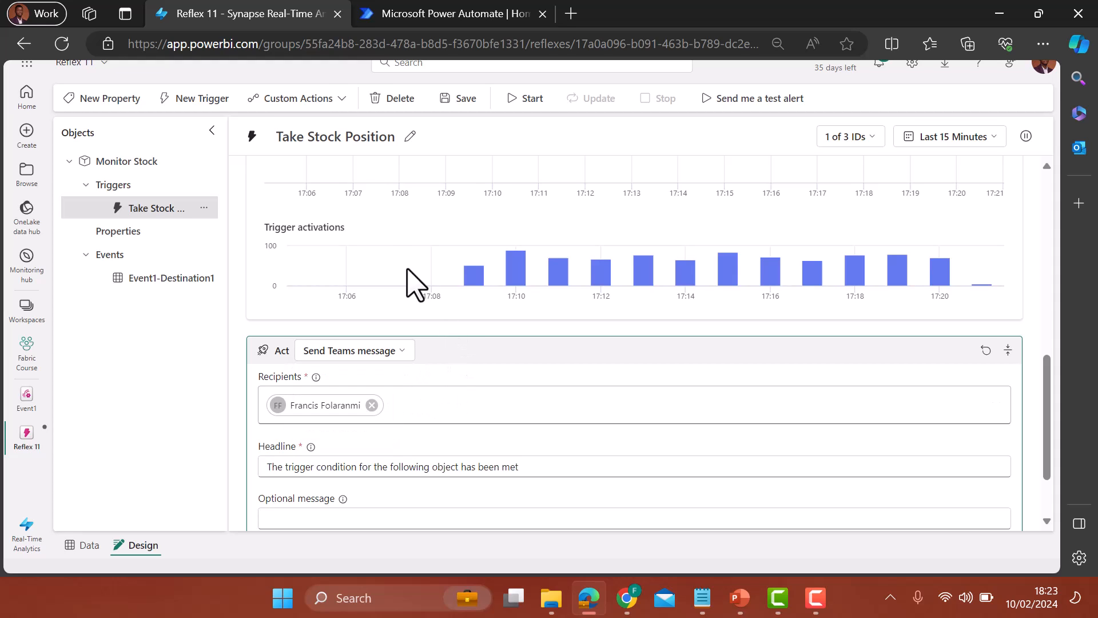
Create a new custom action named 'NSFT STOCK BID PRICE POSTION'.
left_click(341, 99)
left_click(295, 123)
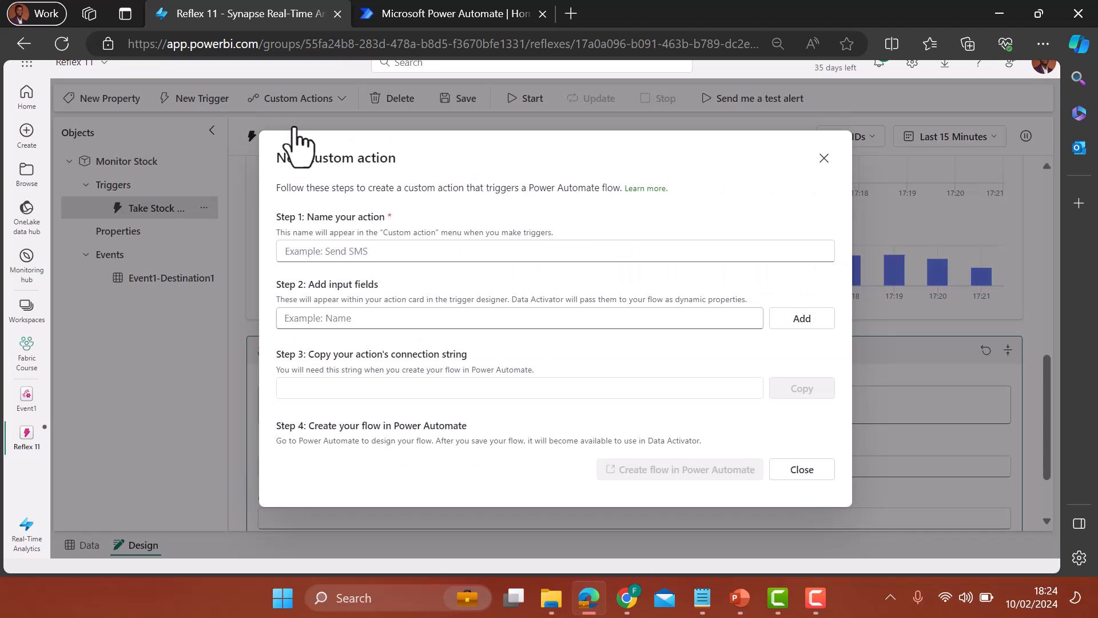
left_click(342, 251)
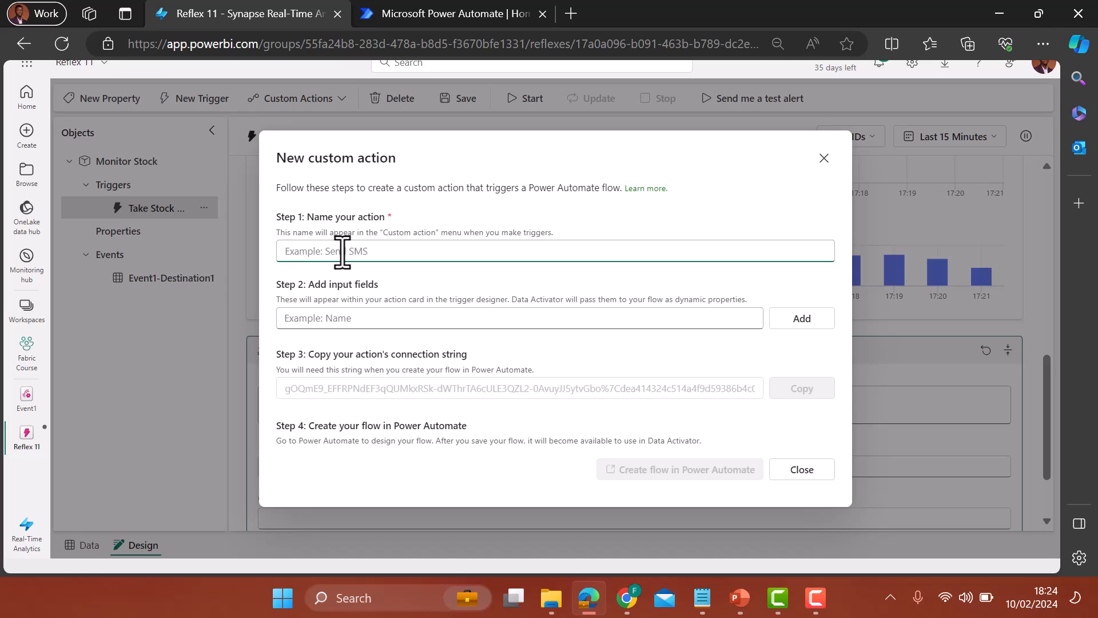
type("N")
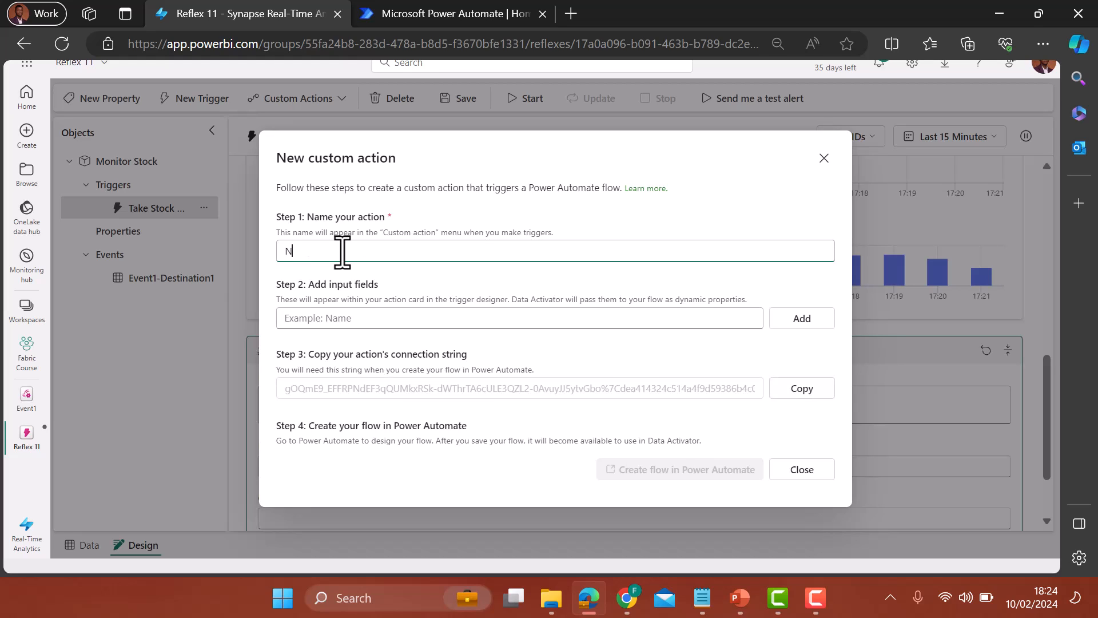
type("SFT STOCK BID PRICE")
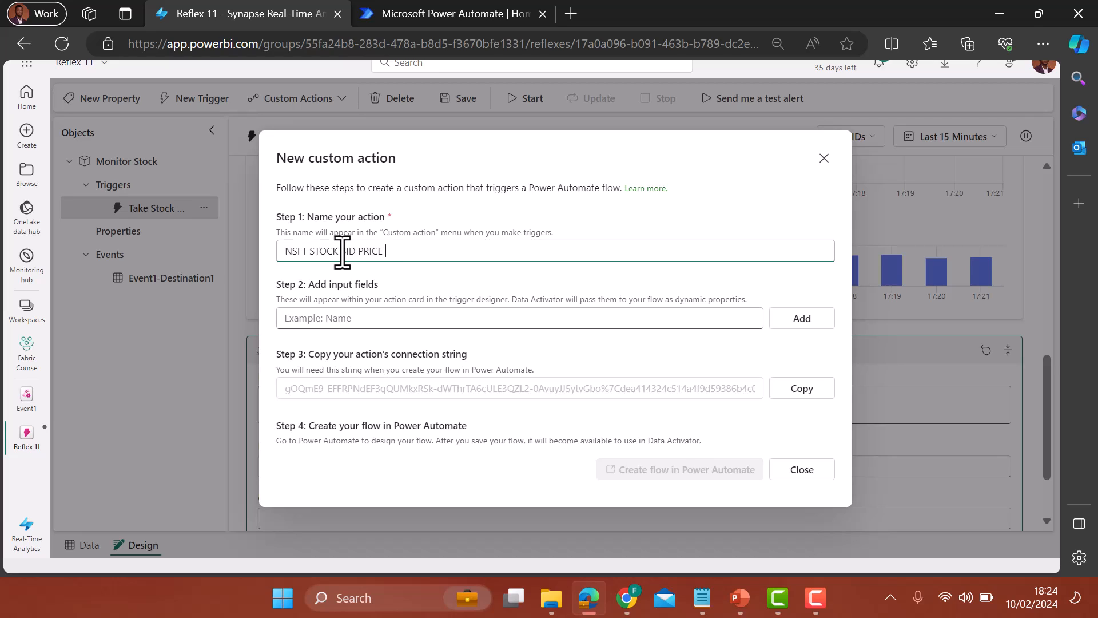
type(" POSTION")
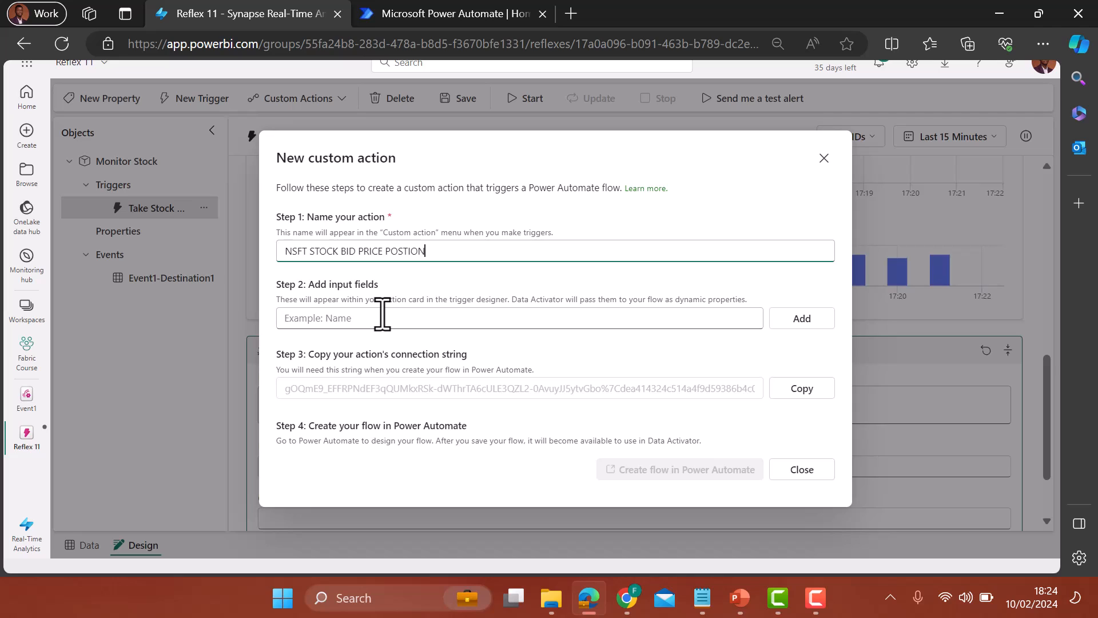
Add NSFT as the custom action's input field and copy its connection string.
left_click(382, 313)
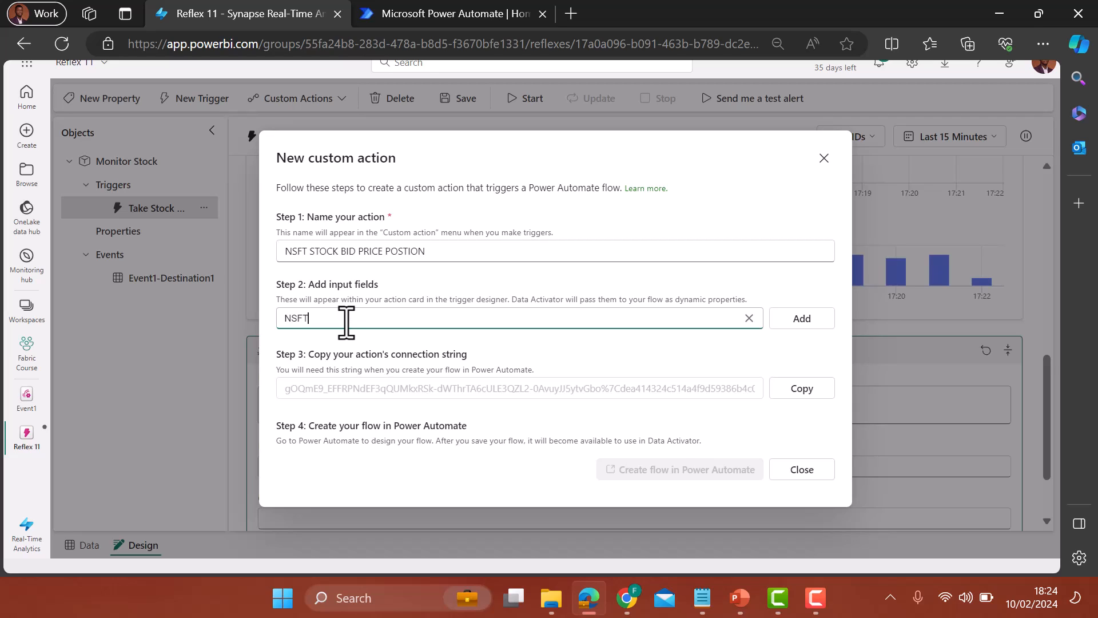
left_click(798, 321)
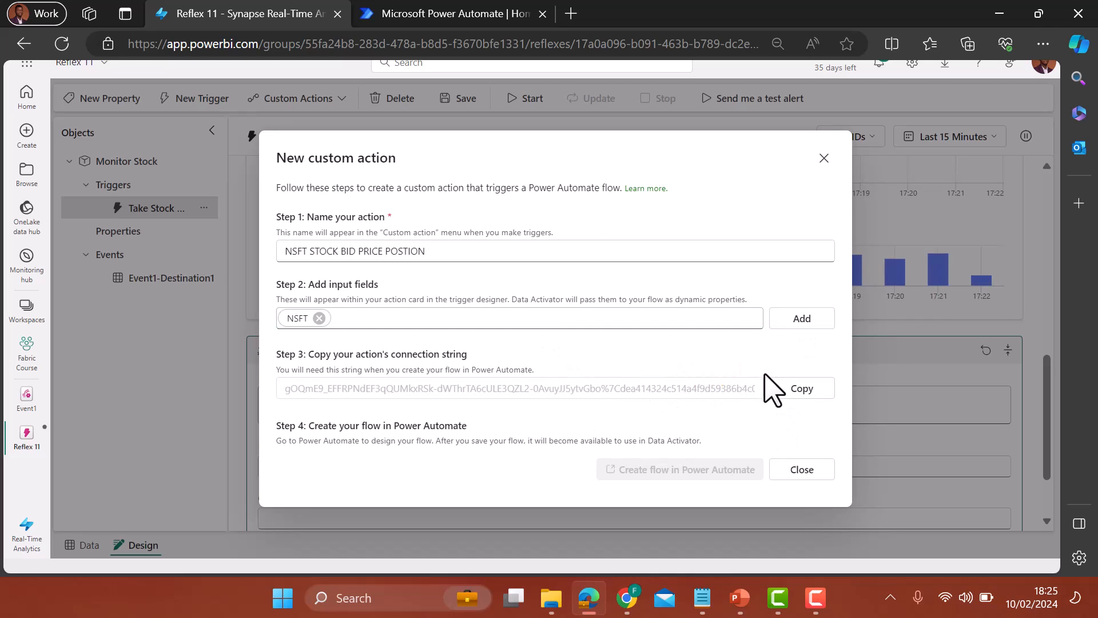
left_click(792, 390)
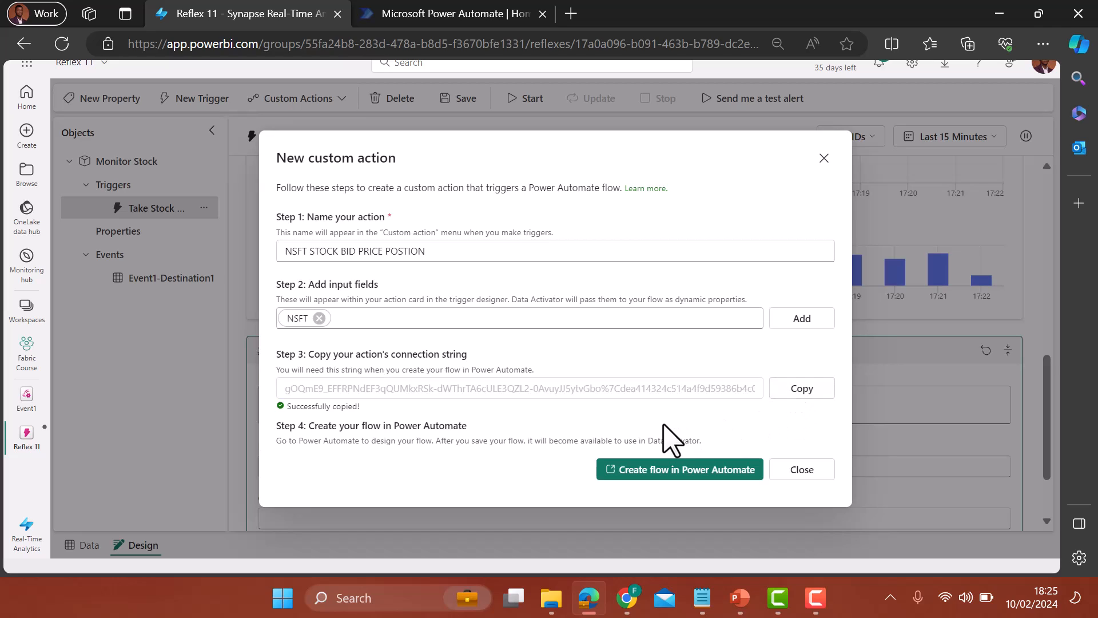
left_click(808, 391)
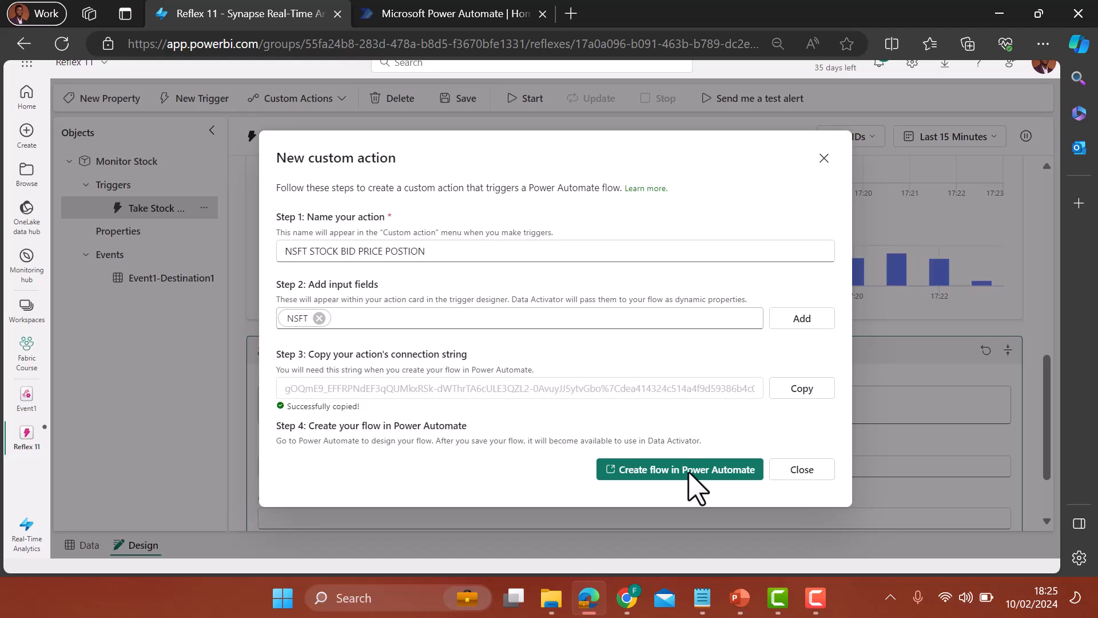
Create a Power Automate flow from the Data Activator trigger and open its parameters.
left_click(689, 473)
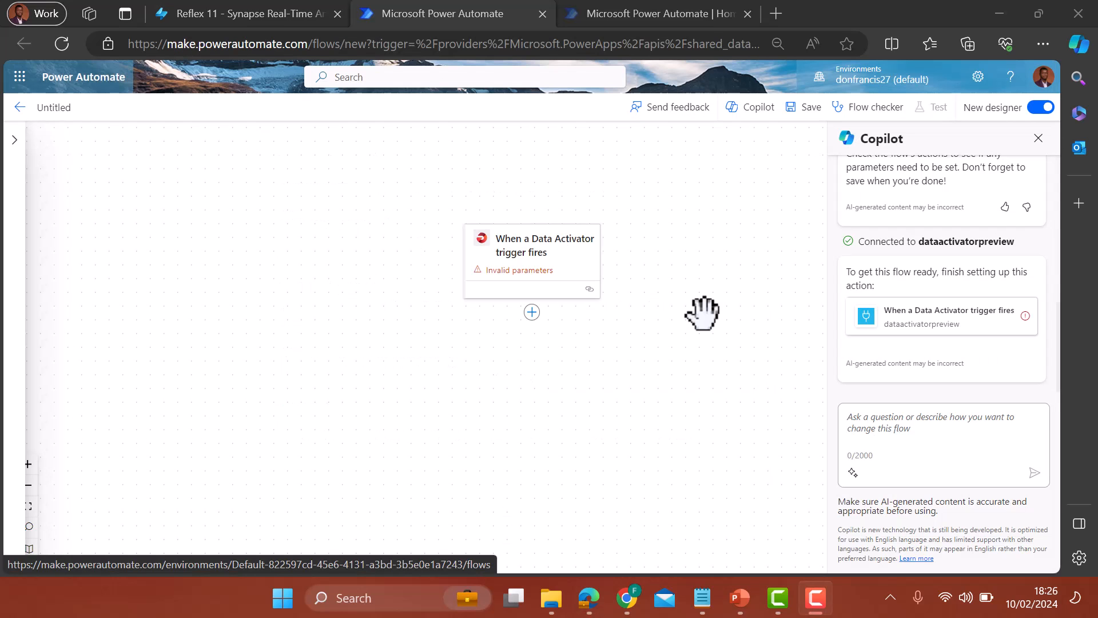
left_click(523, 237)
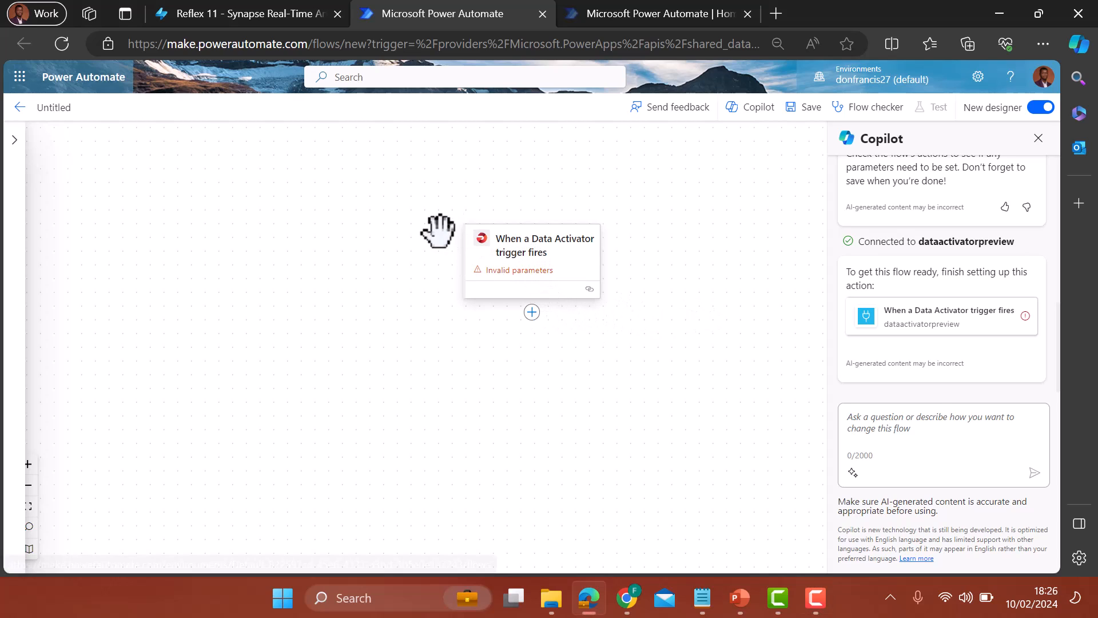
left_click(531, 249)
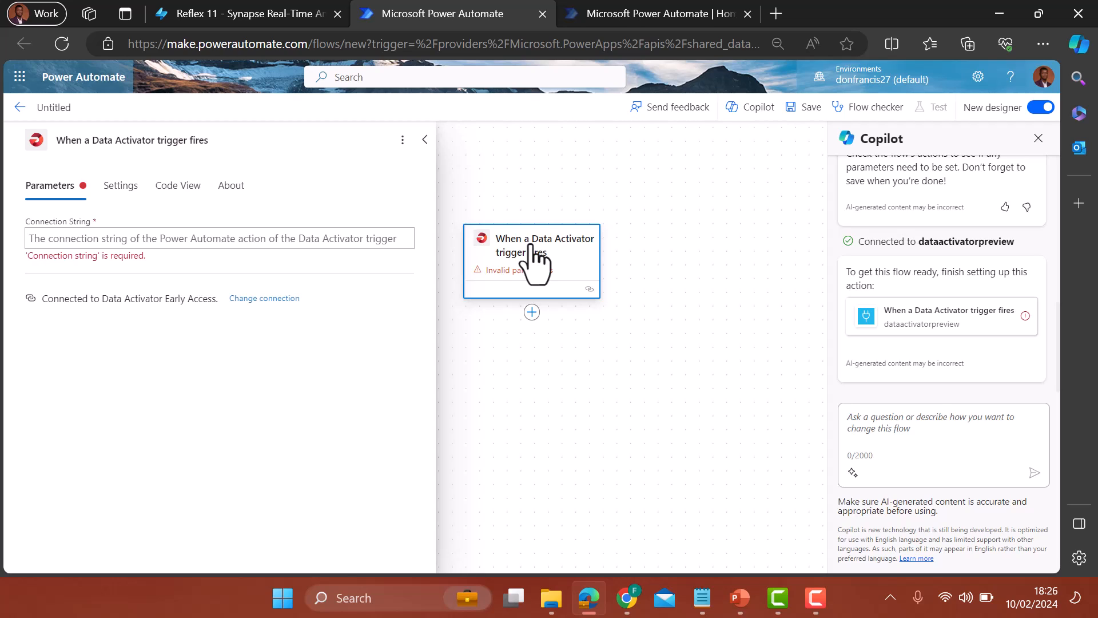
left_click(291, 12)
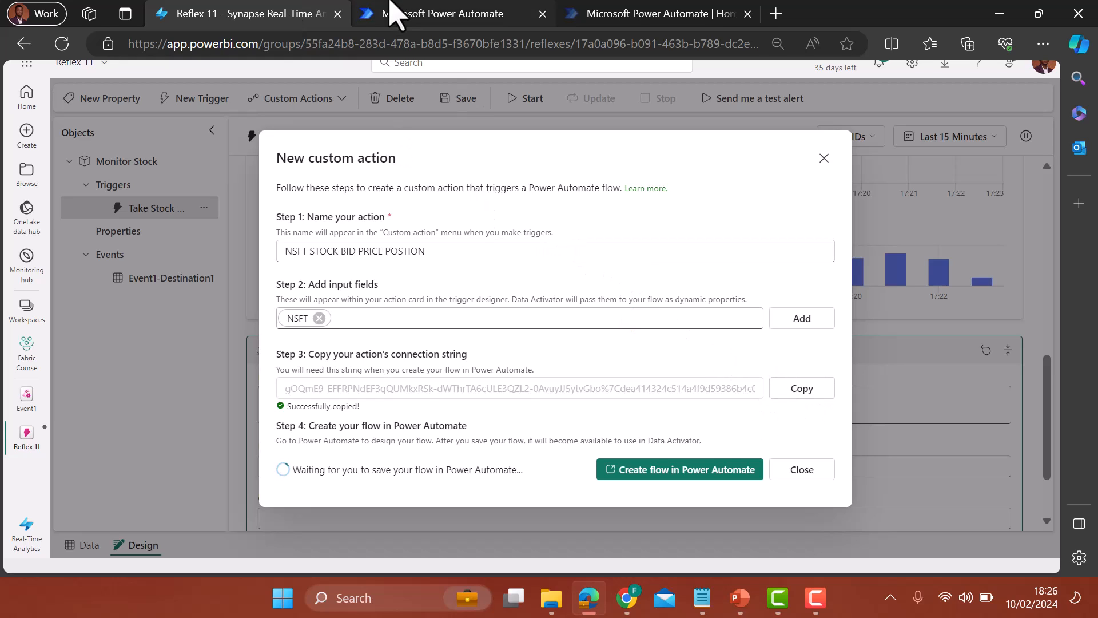
left_click(434, 23)
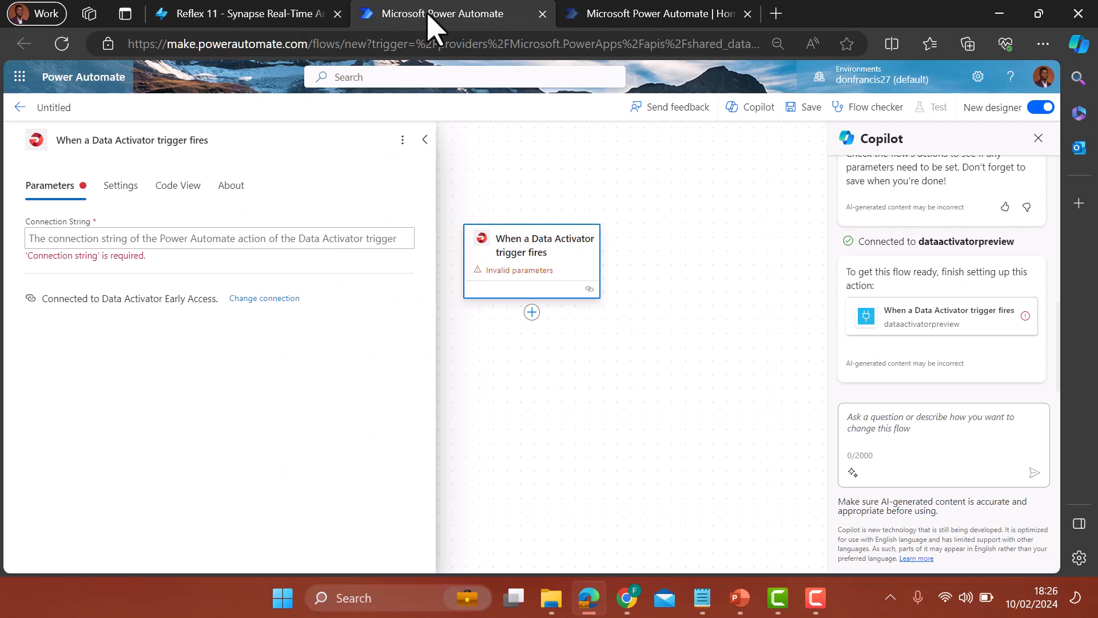
Paste the copied connection string into the trigger's Connection String field and review it.
left_click(162, 239)
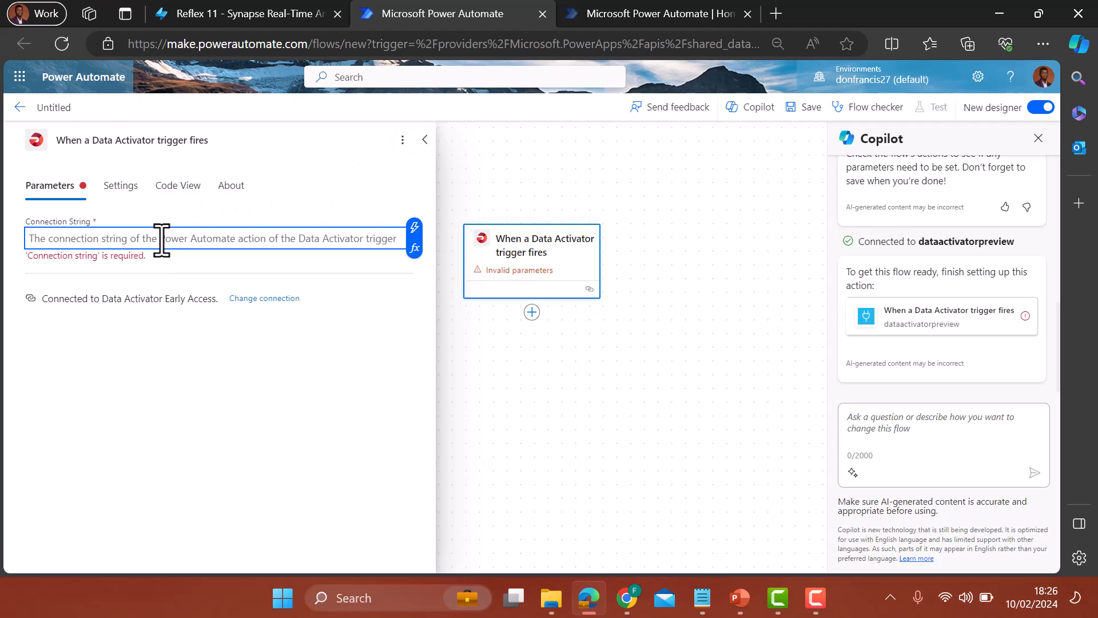
key("ctrl+v")
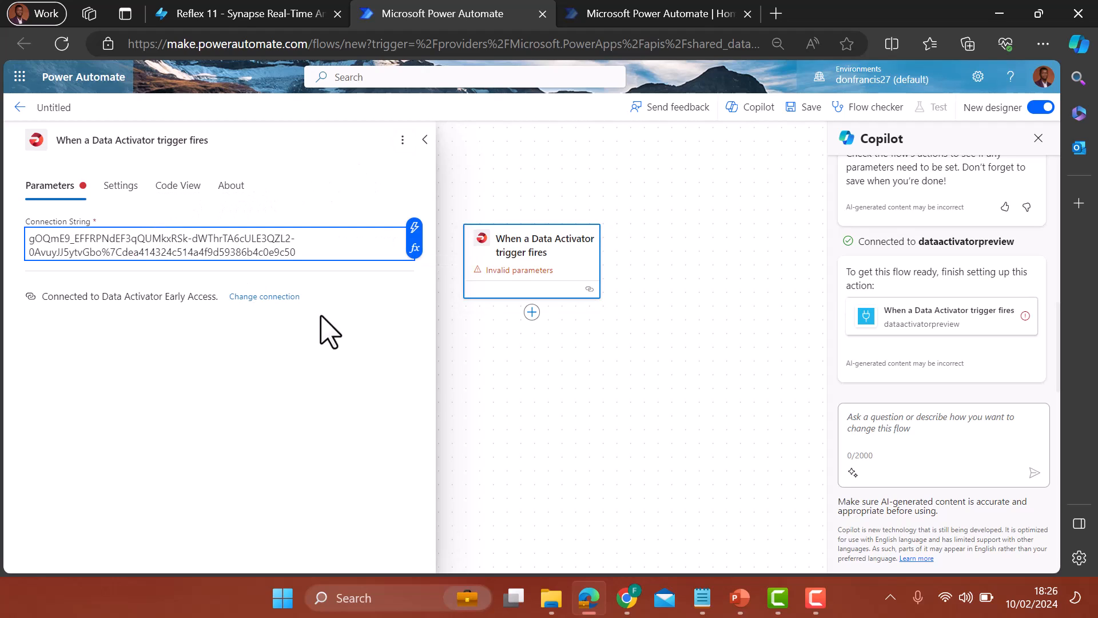
left_click(501, 349)
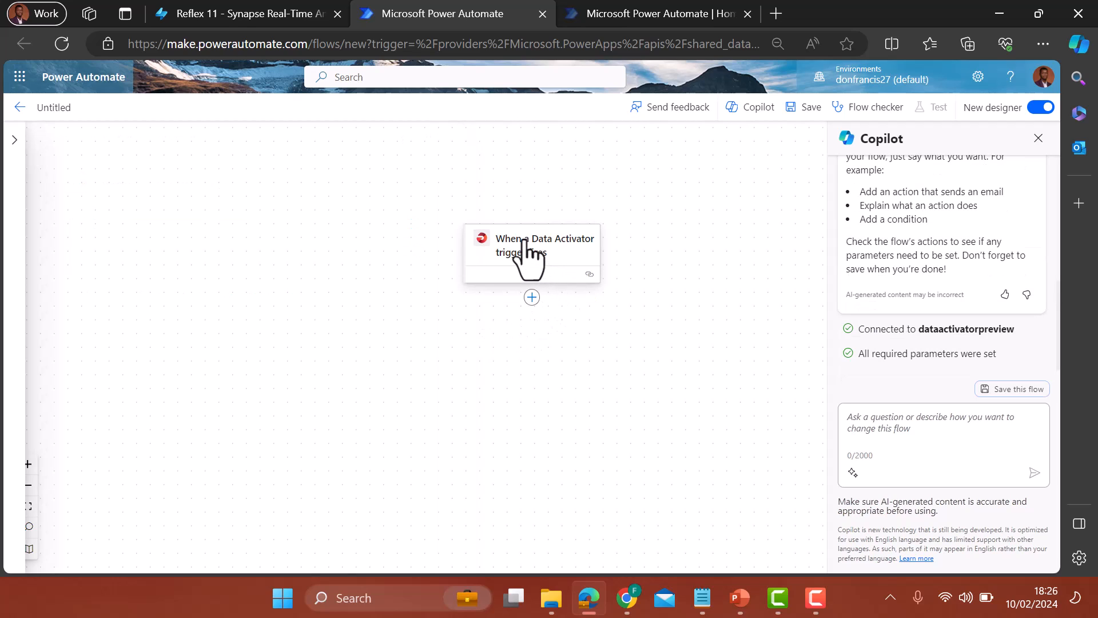
left_click(480, 251)
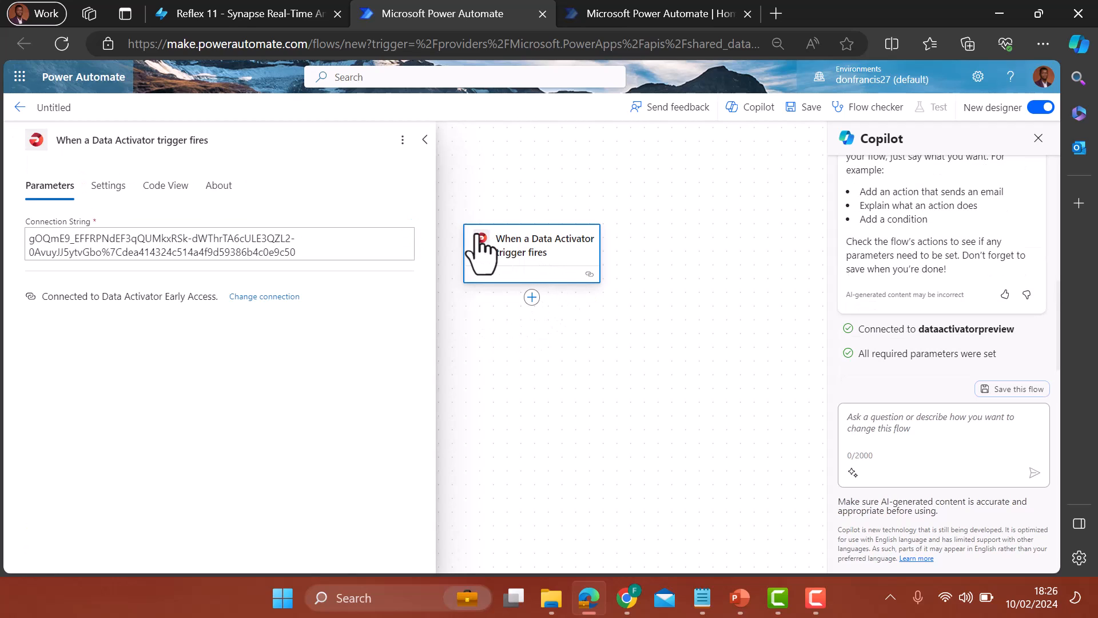
left_click(423, 140)
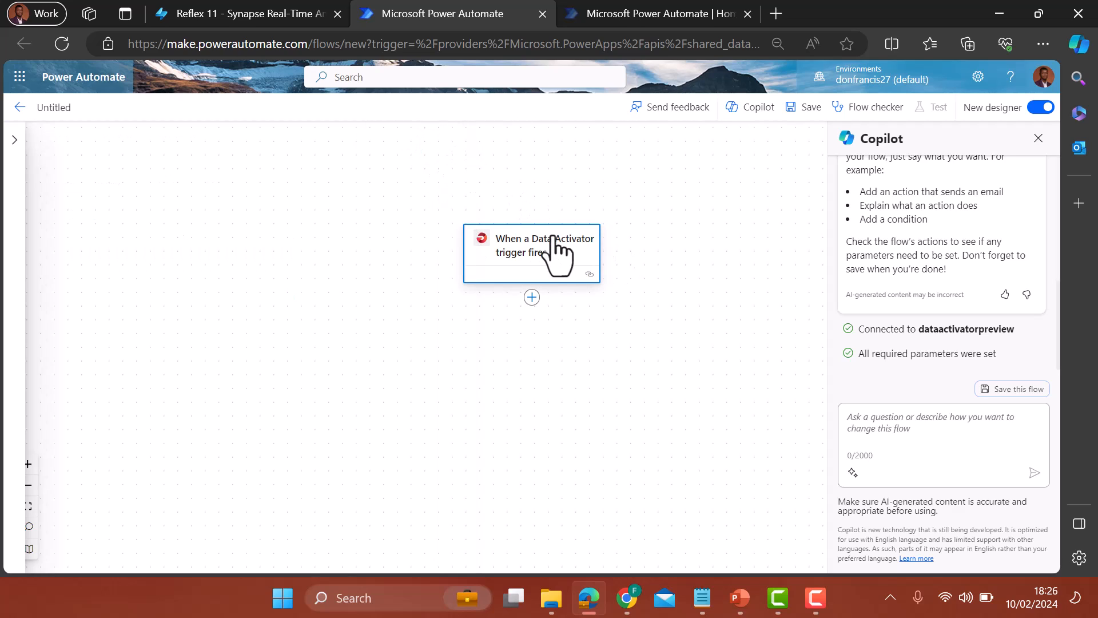
left_click(482, 252)
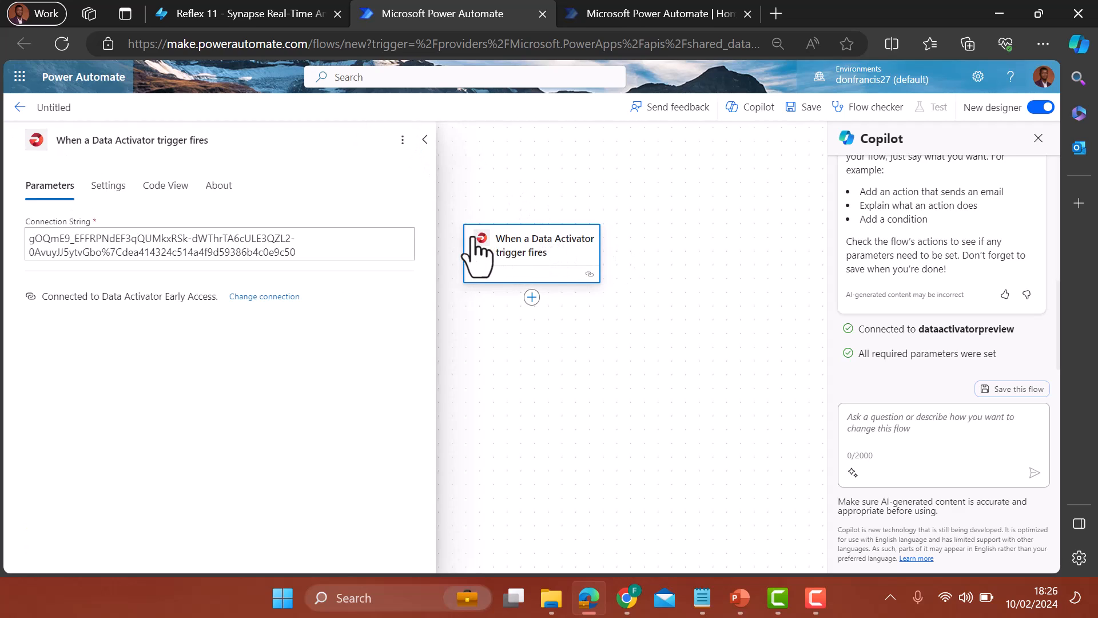
left_click(660, 273)
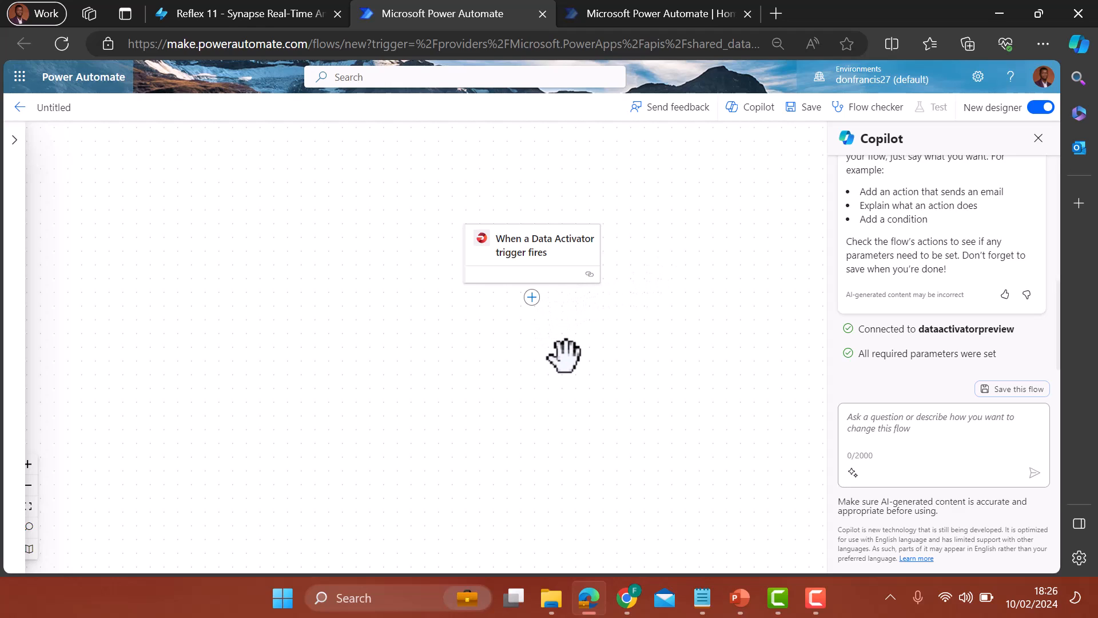
Browse the connector list for a step after the trigger and open the Mail connector's actions.
left_click(531, 298)
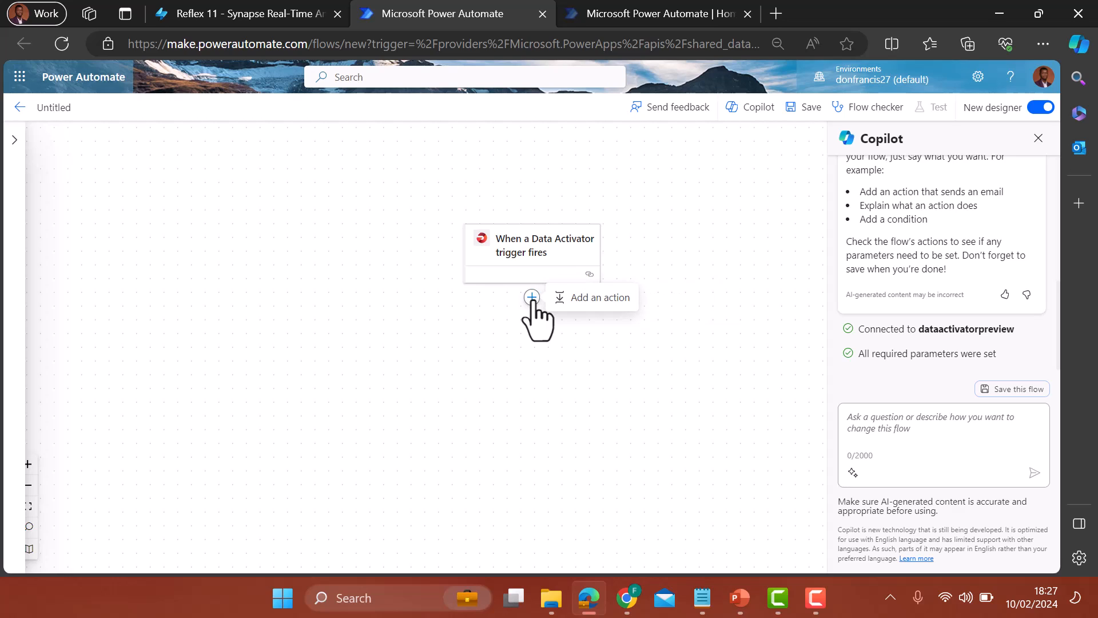
left_click(574, 297)
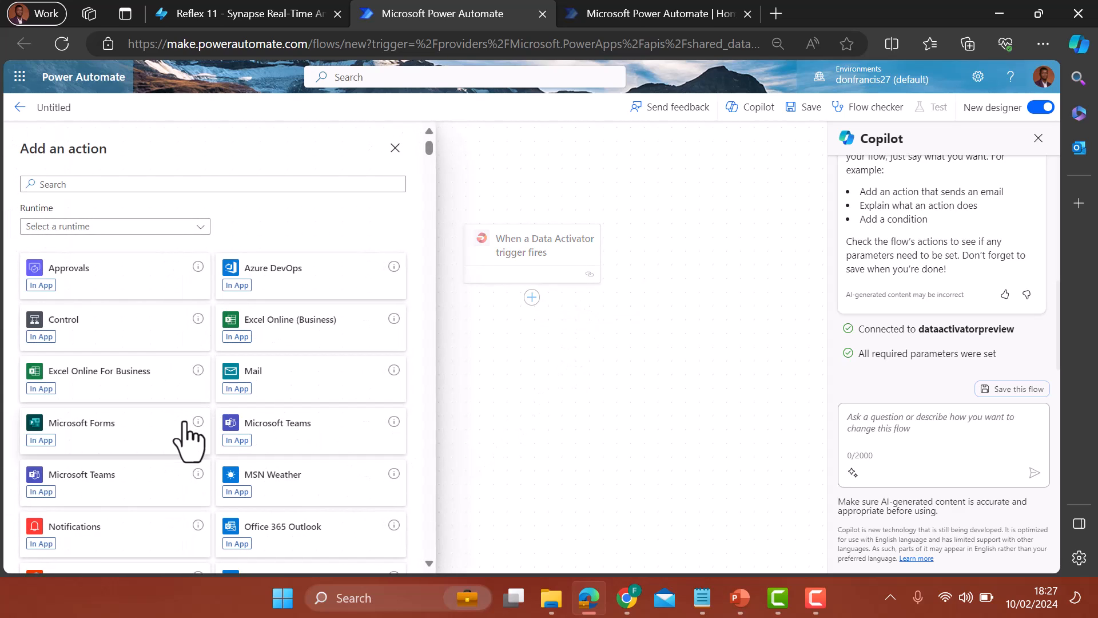
scroll(184, 426, "down", 2)
scroll(184, 439, "down", 4)
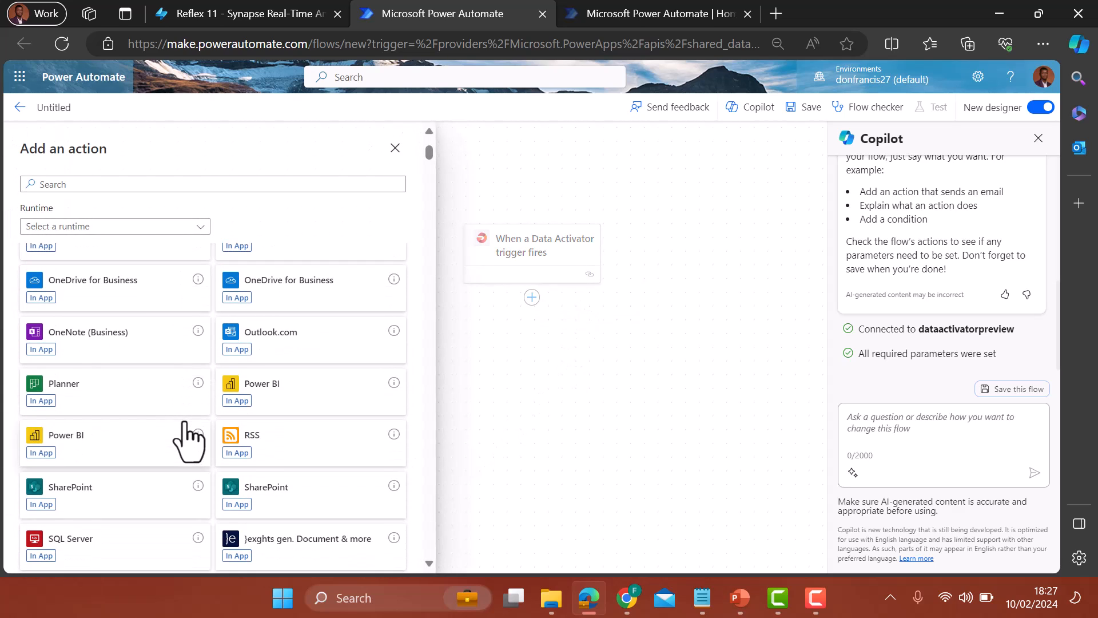
scroll(189, 441, "down", 4)
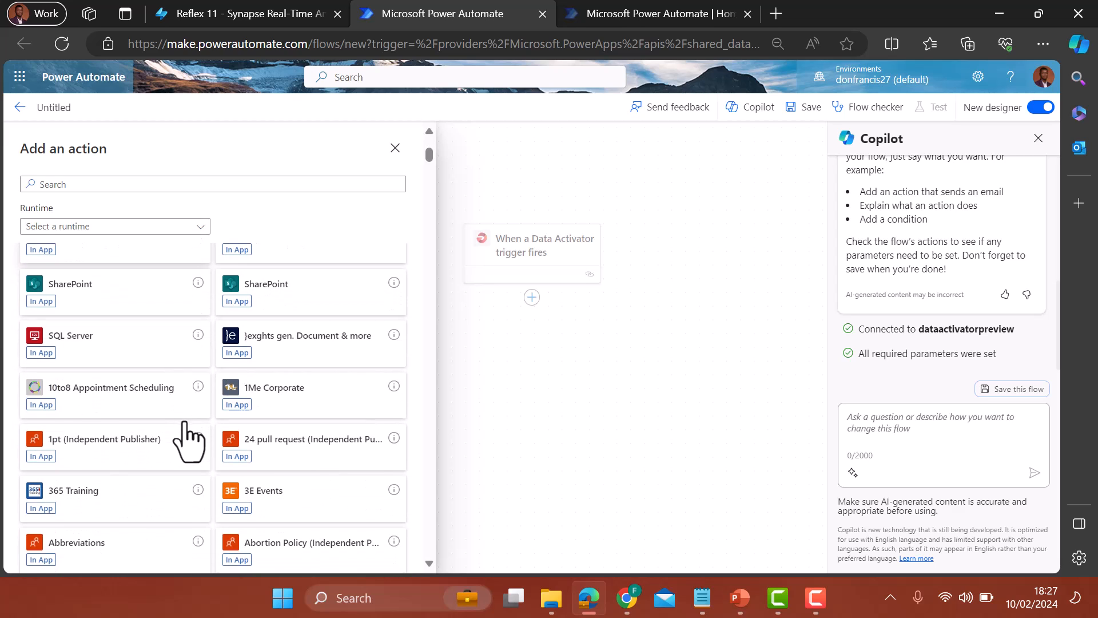
scroll(184, 437, "up", 10)
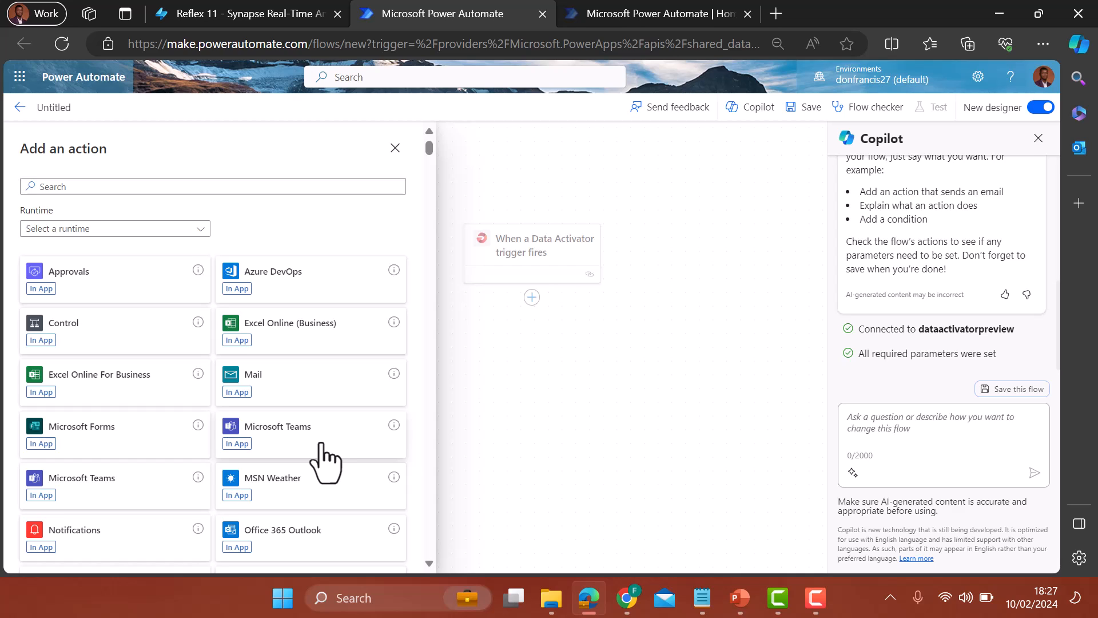
scroll(322, 458, "down", 6)
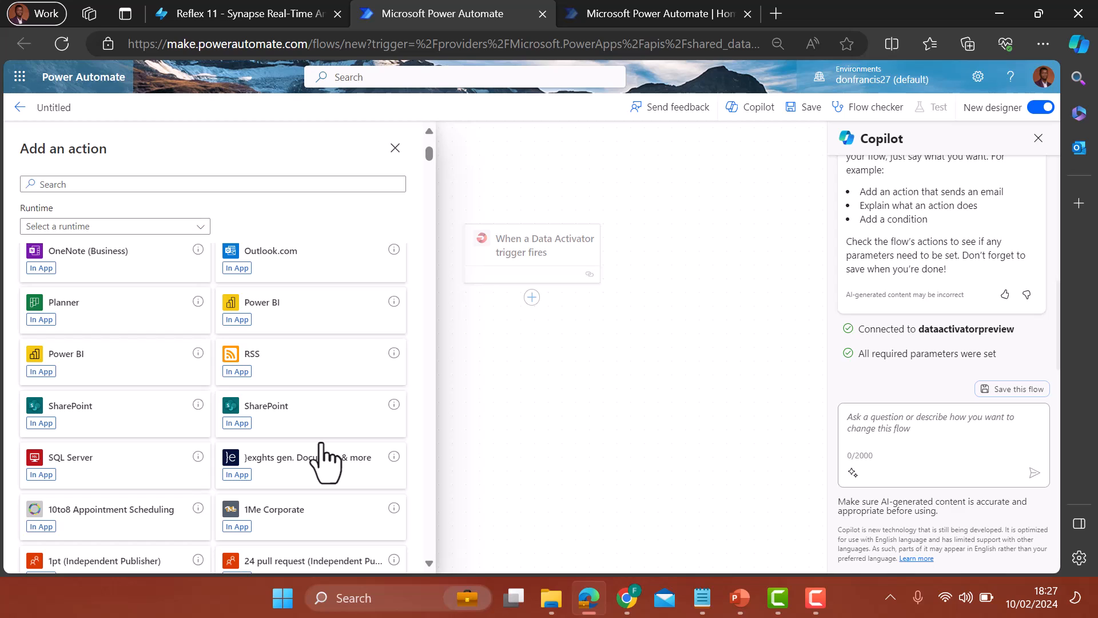
scroll(323, 460, "down", 15)
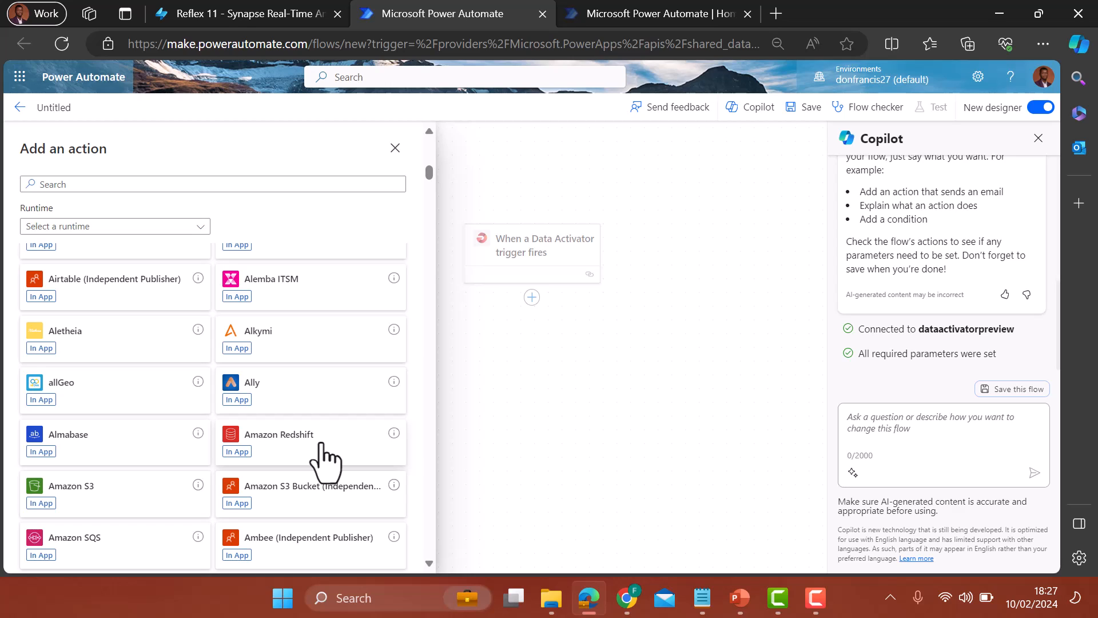
scroll(324, 458, "down", 5)
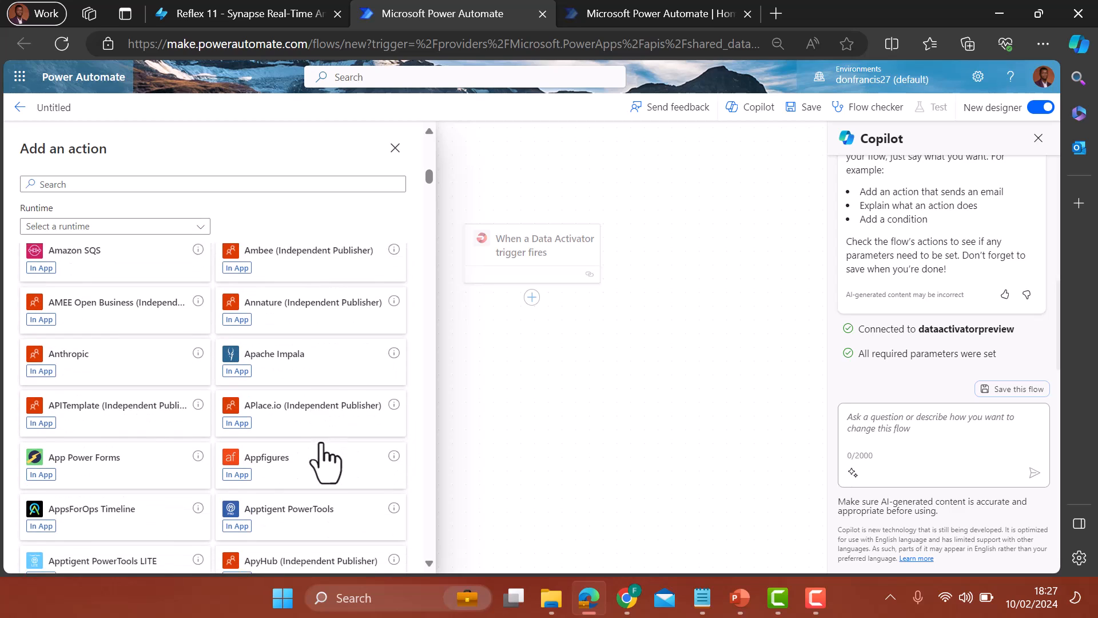
scroll(323, 461, "up", 10)
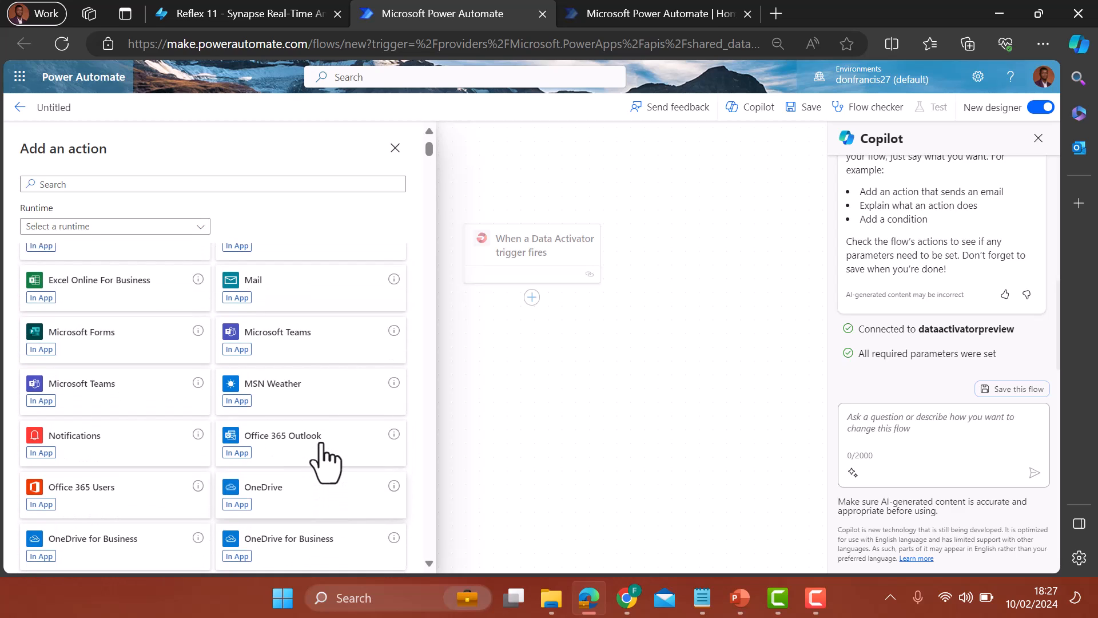
left_click(112, 182)
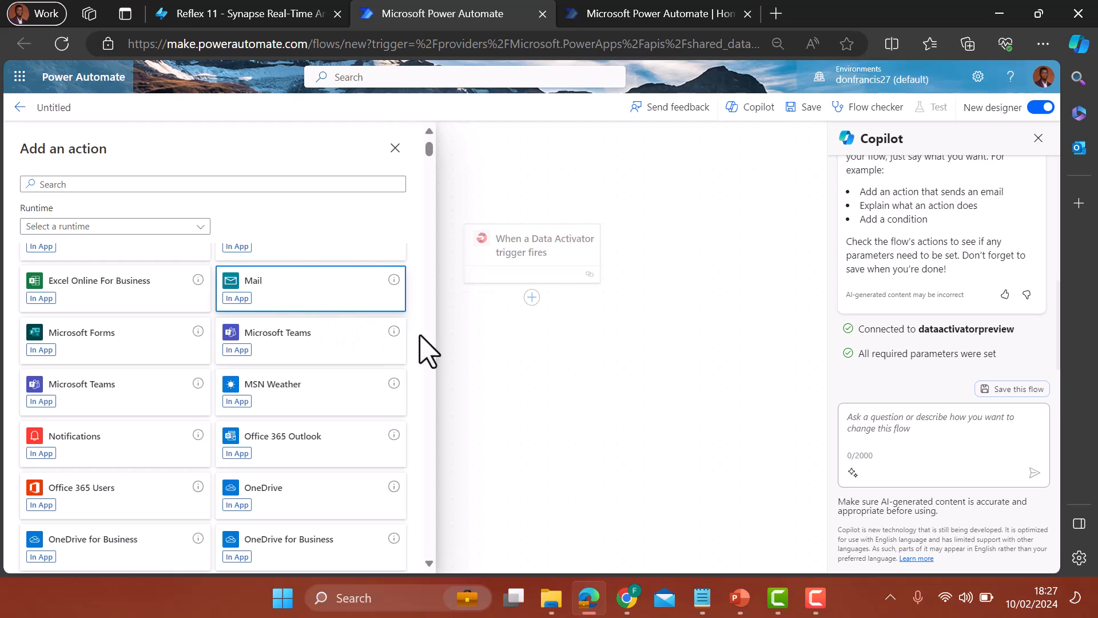
left_click(318, 299)
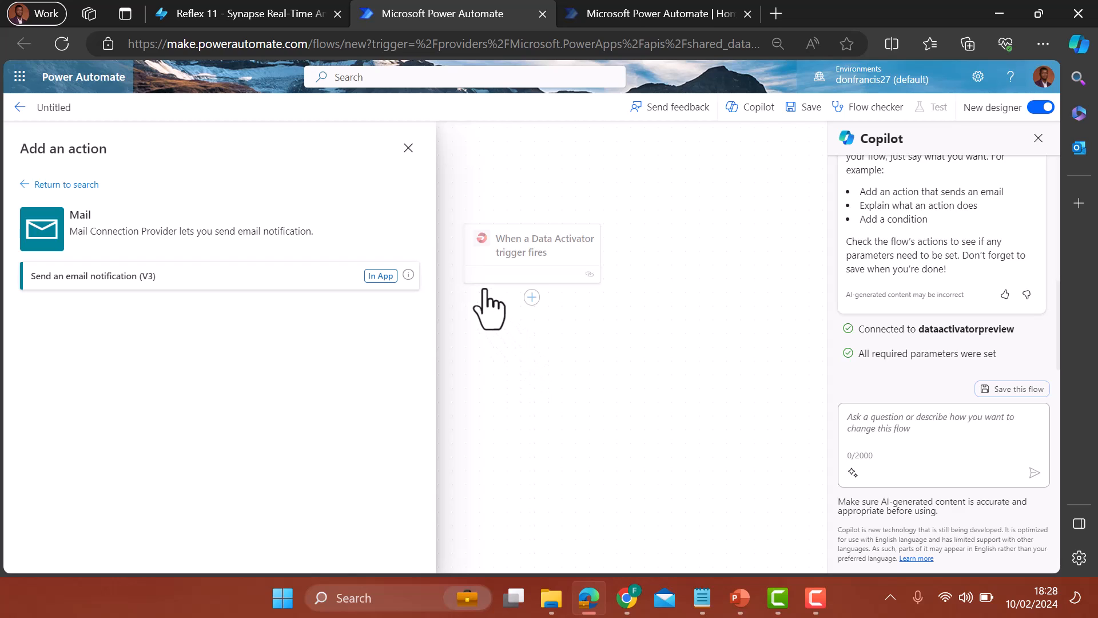
Dismiss the action picker and delete the 'When a Data Activator trigger fires' trigger, confirming with OK.
left_click(408, 148)
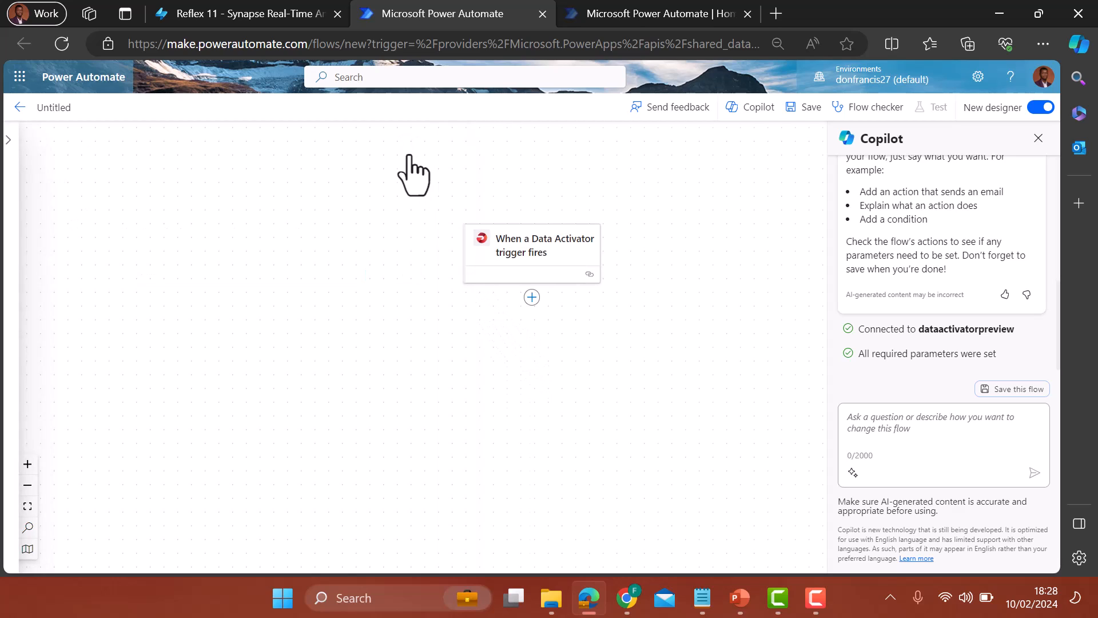
left_click(518, 264)
key("Delete")
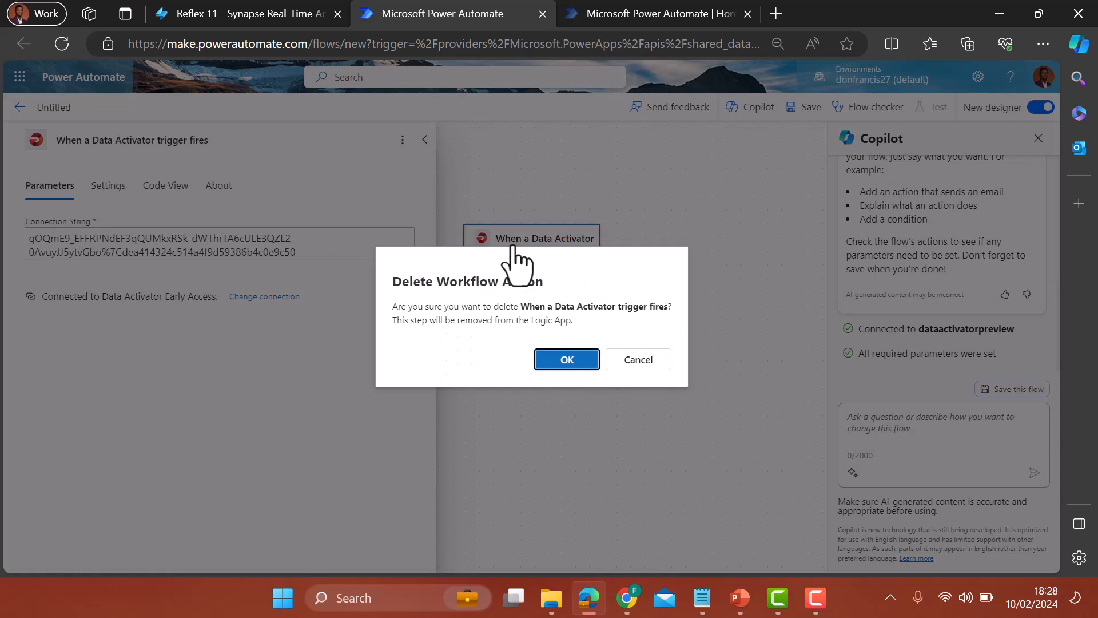
left_click(568, 360)
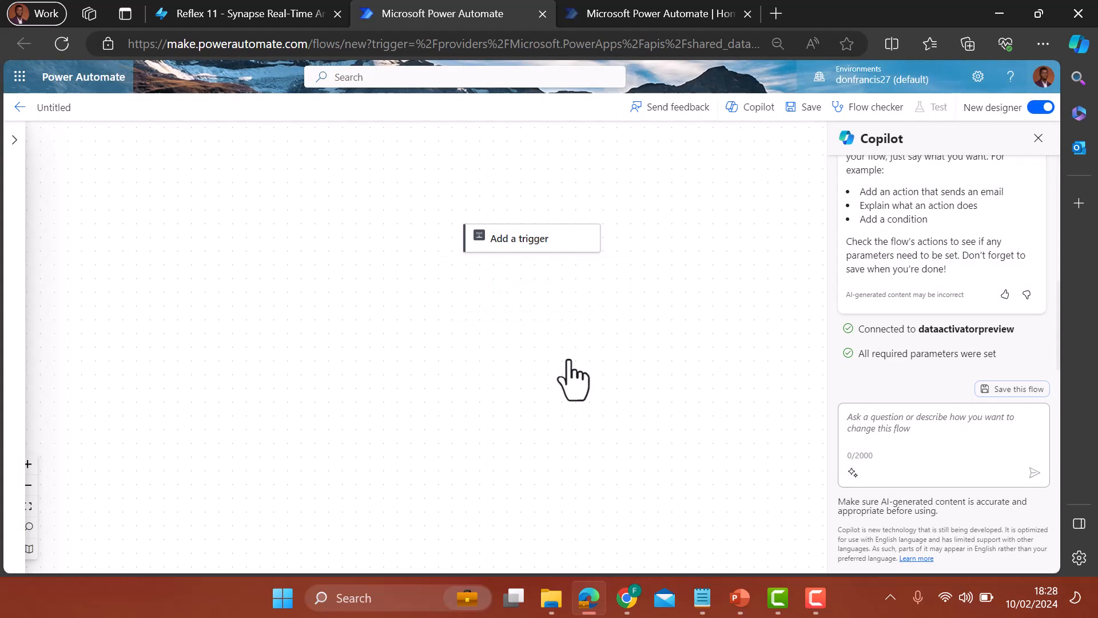
Search 'activat' and add the 'When a Data Activator trigger fires' trigger.
left_click(512, 245)
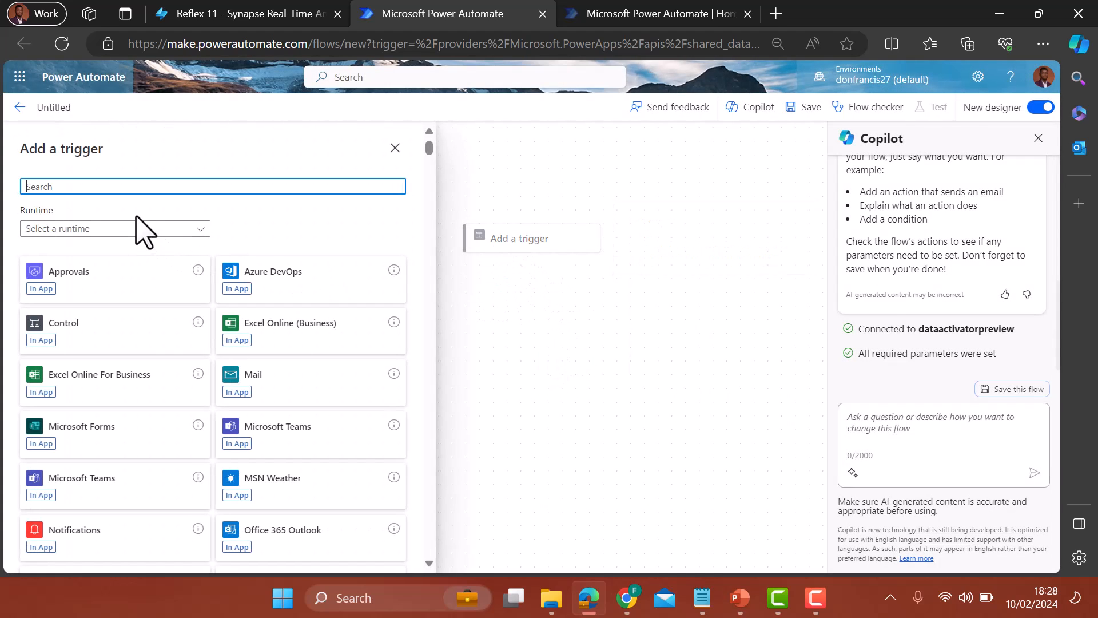
type("data")
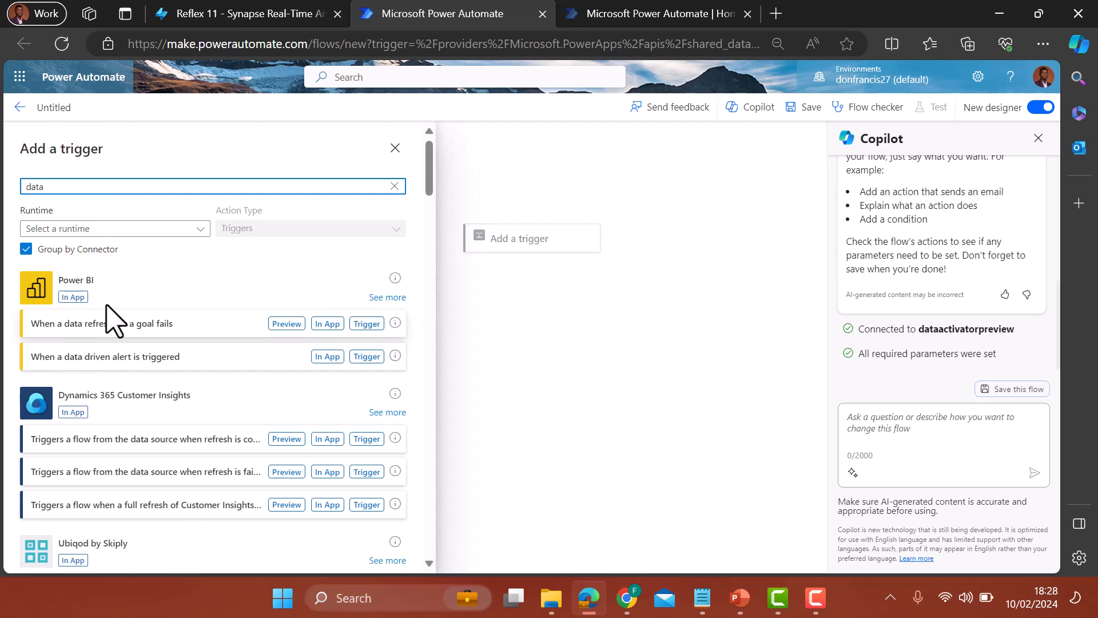
key("BackSpace")
key("BackSpace")
key("BackSpace")
key("BackSpace")
type("activat")
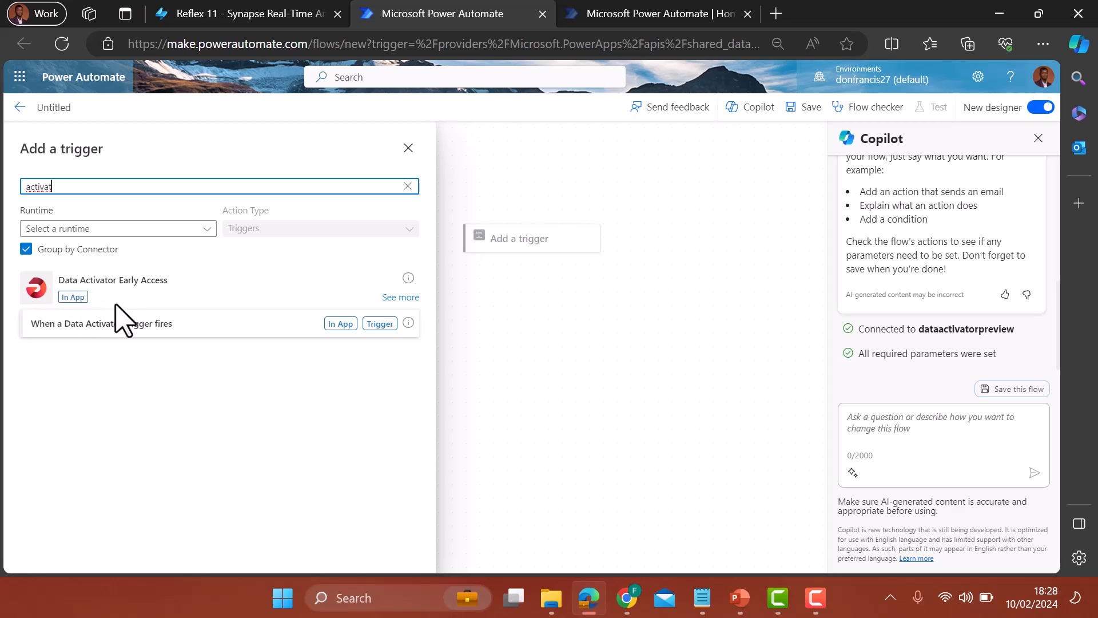
left_click(51, 289)
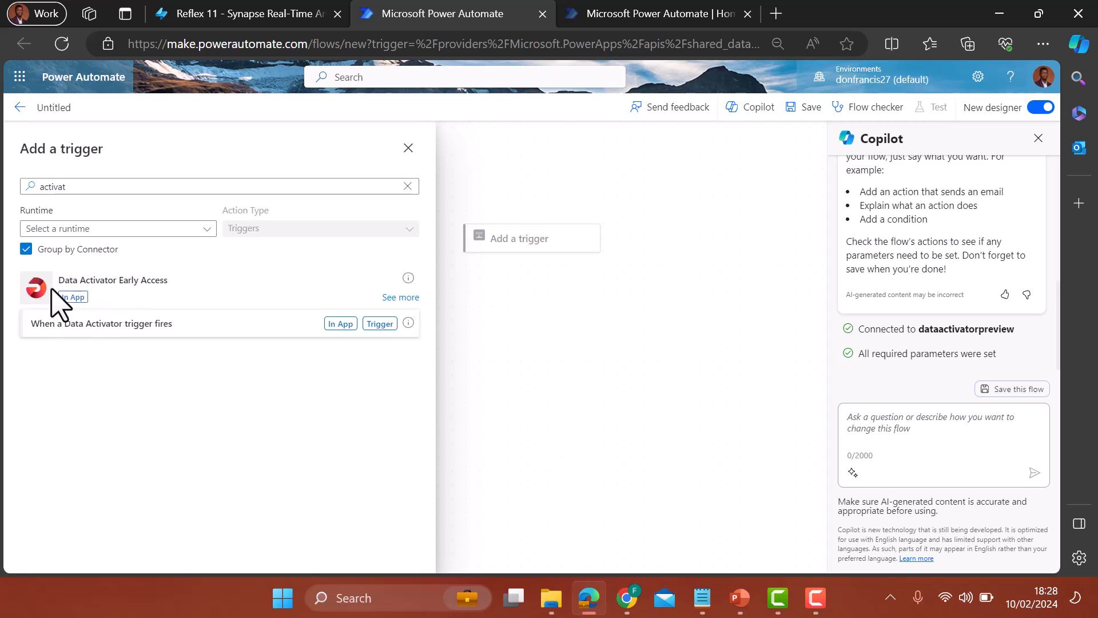
left_click(98, 326)
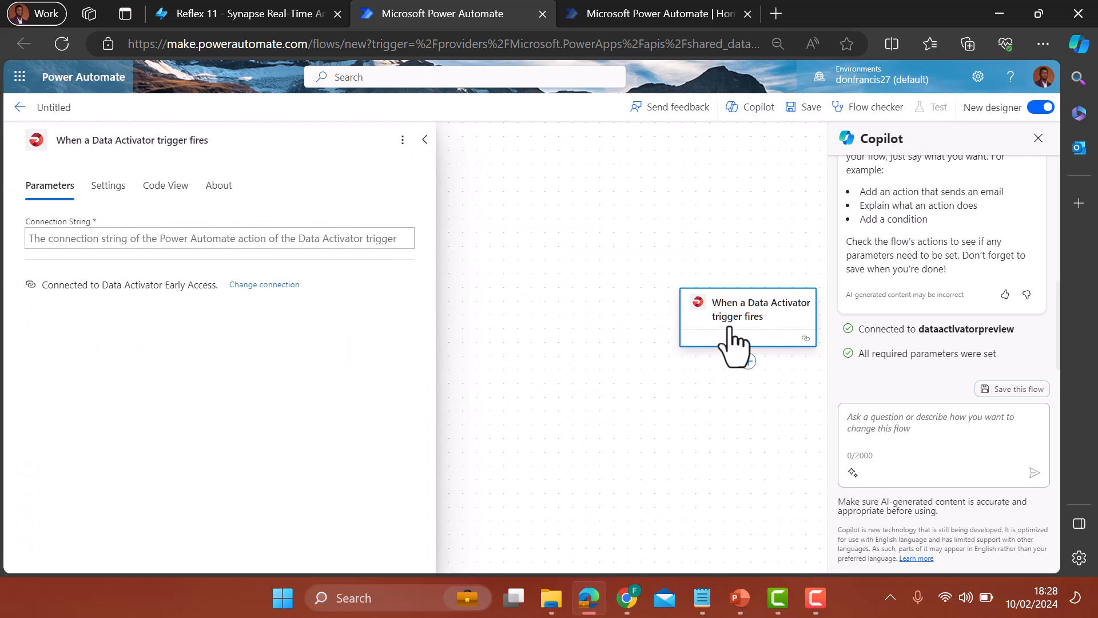
Paste the copied connection string into the new trigger's Connection String field.
left_click(196, 237)
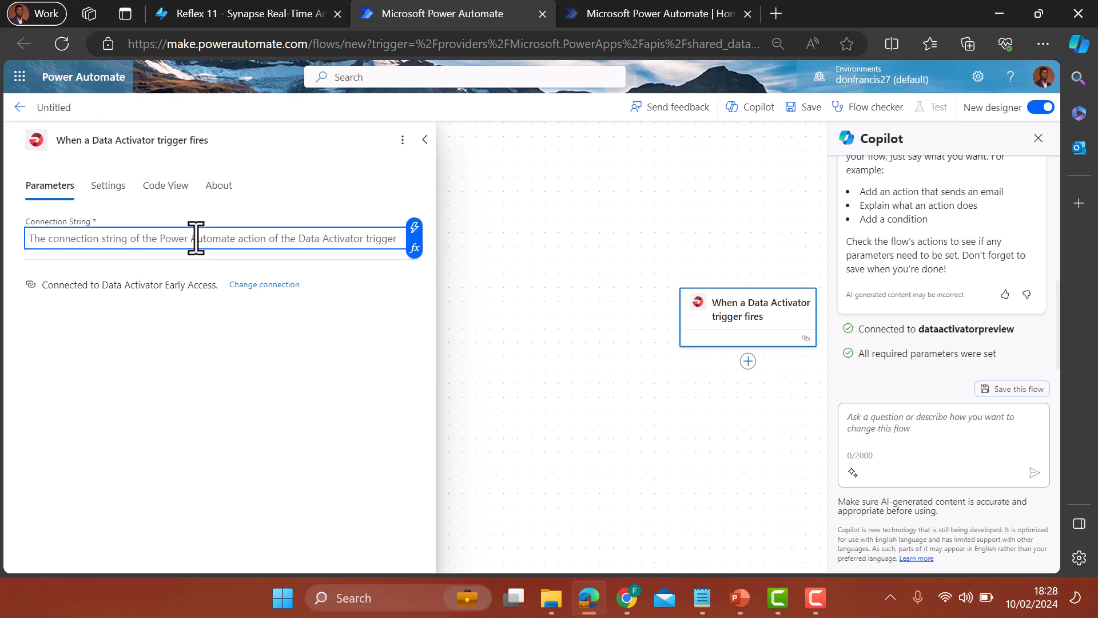
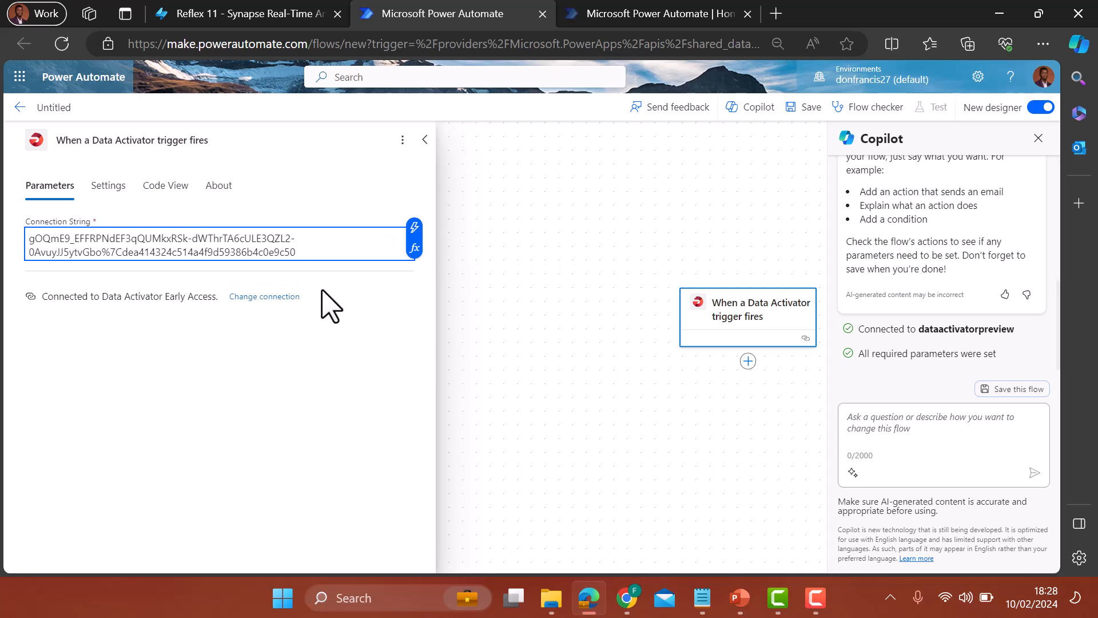
left_click(535, 330)
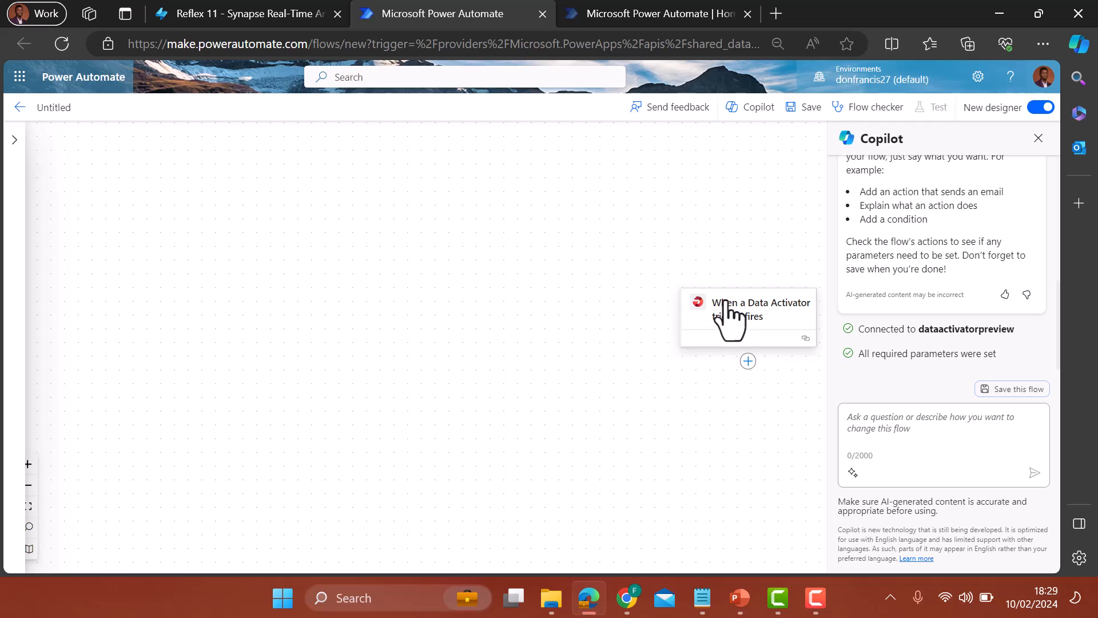
Toggle Copilot, browse the Add an action list, then return to the Reflex 11 tab.
left_click(1038, 138)
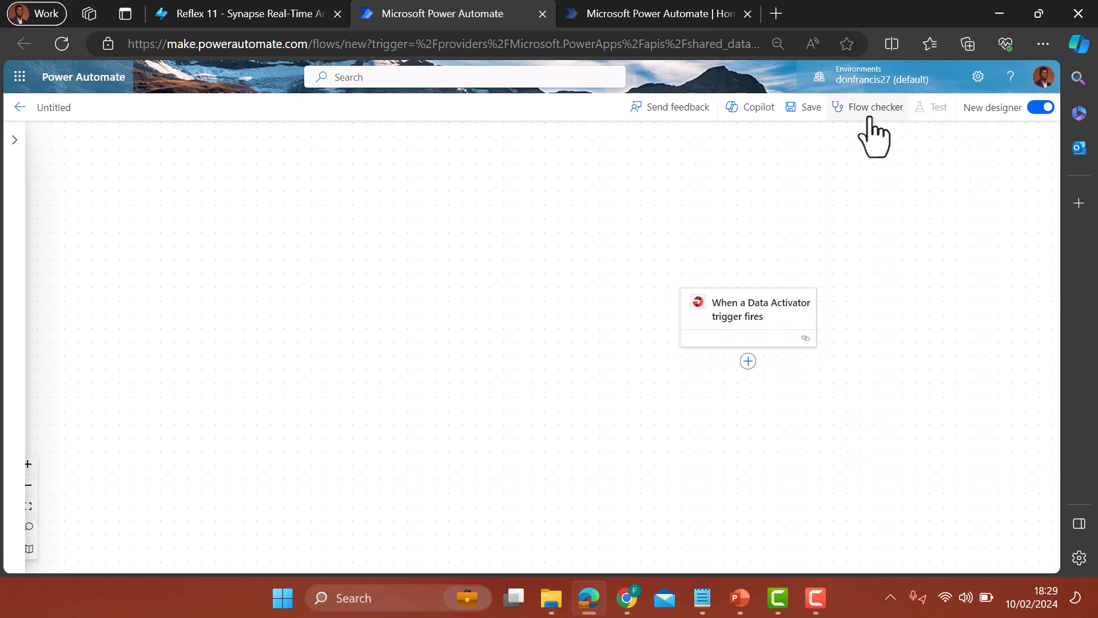
left_click(752, 108)
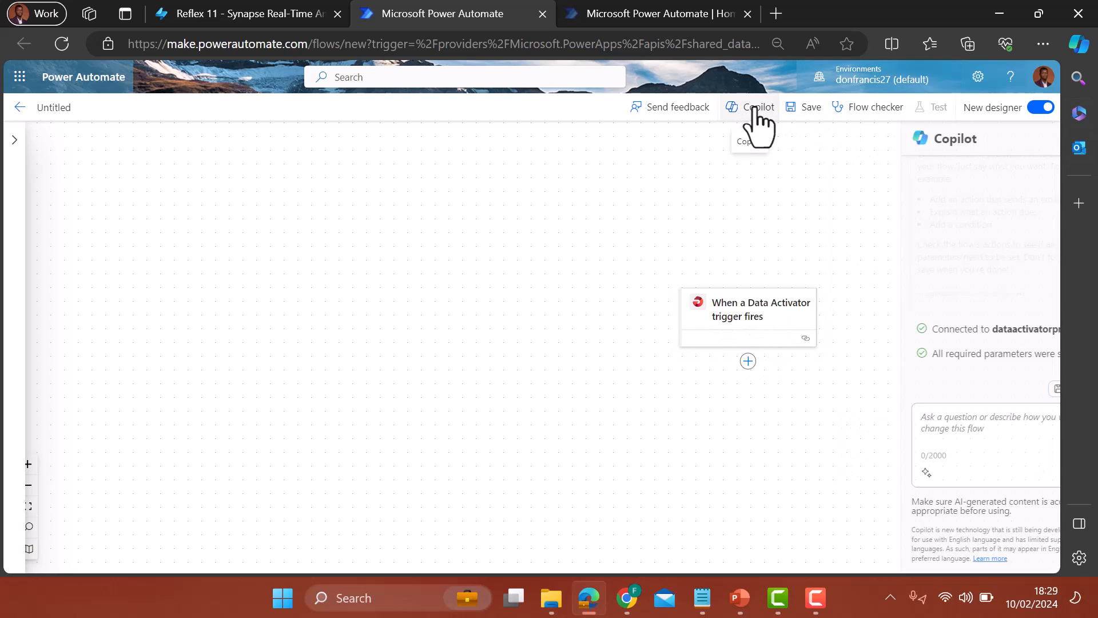
left_click(748, 361)
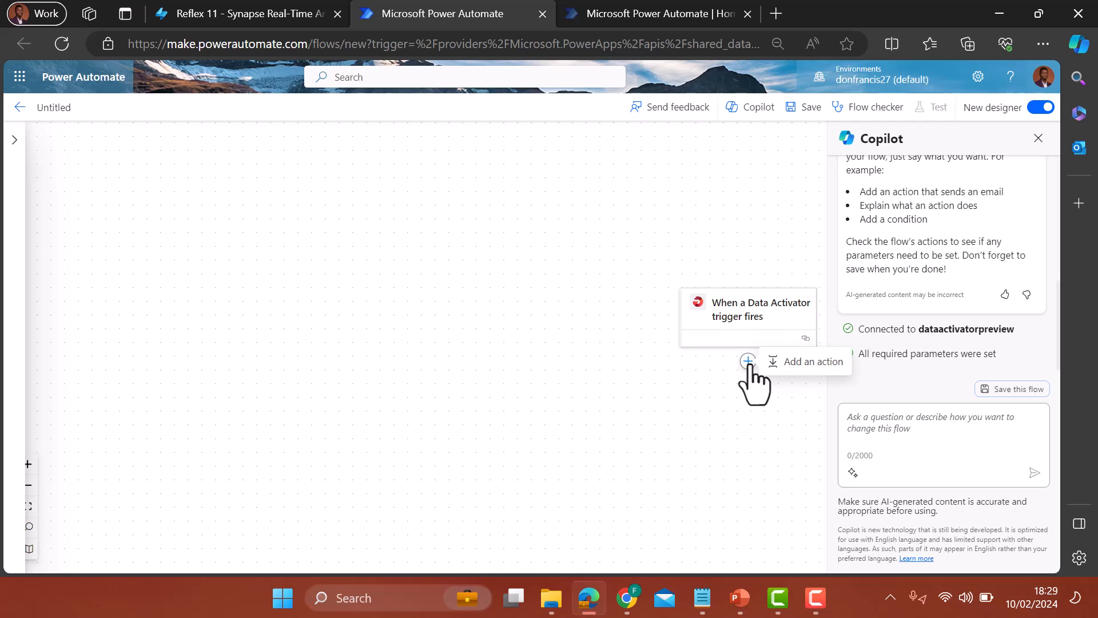
left_click(812, 361)
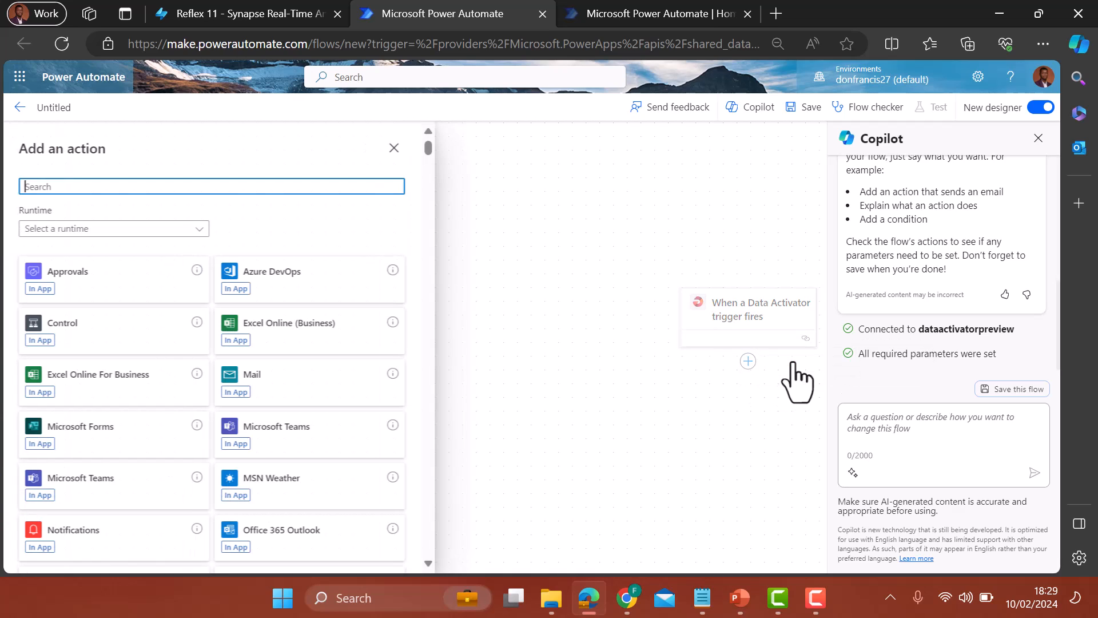
scroll(242, 452, "down", 15)
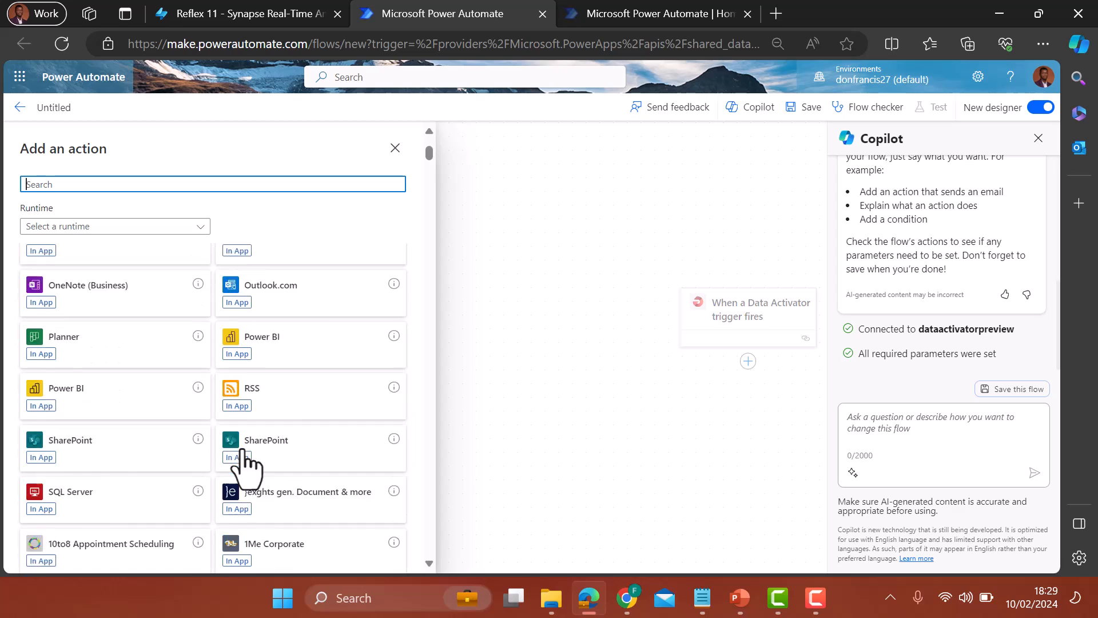
scroll(247, 467, "down", 2)
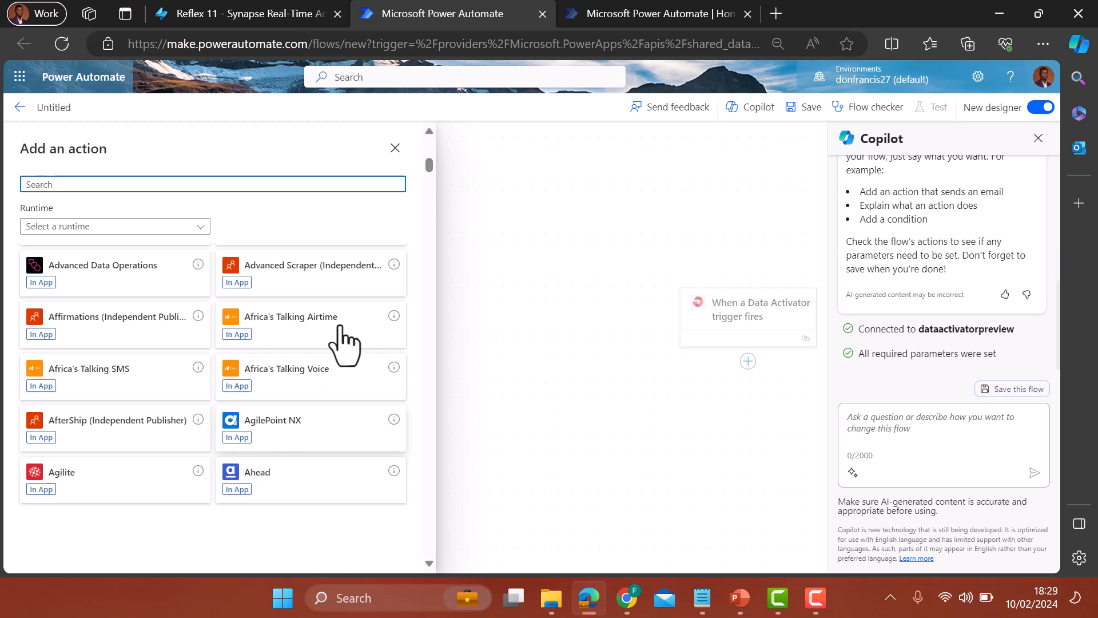
left_click(267, 21)
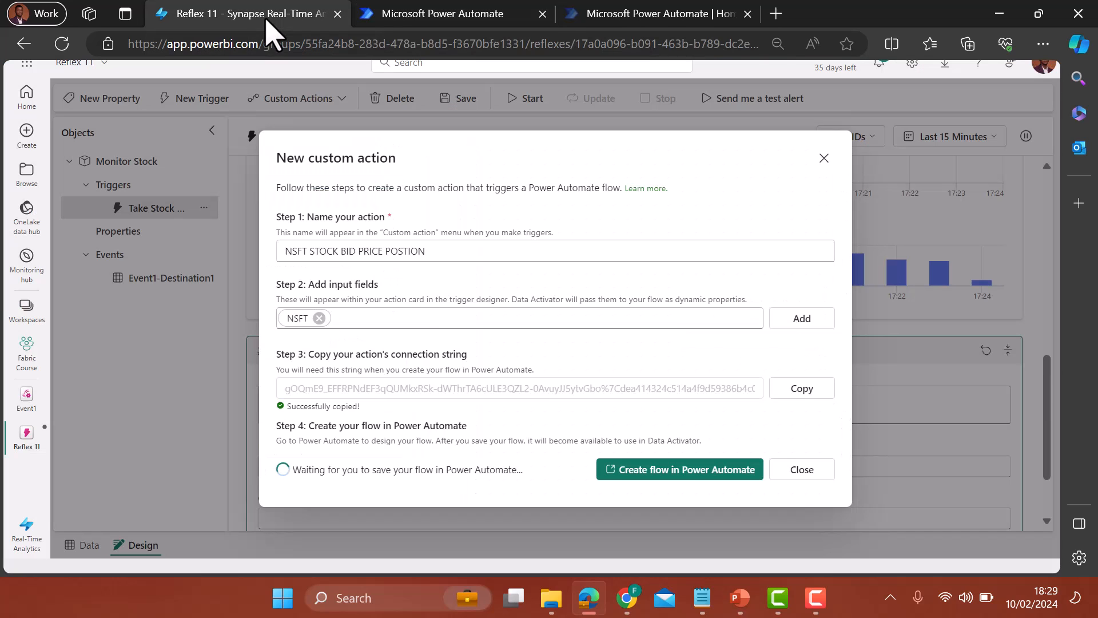
Close the NSFT STOCK BID PRICE POSTION custom action dialog and send a test alert.
left_click(801, 470)
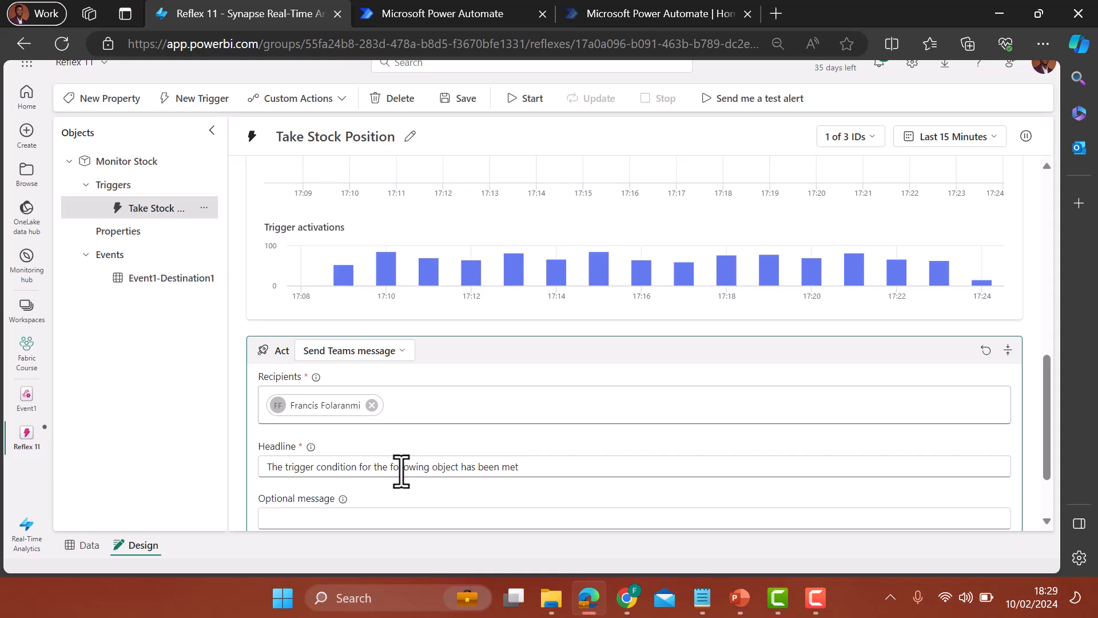
scroll(401, 471, "down", 2)
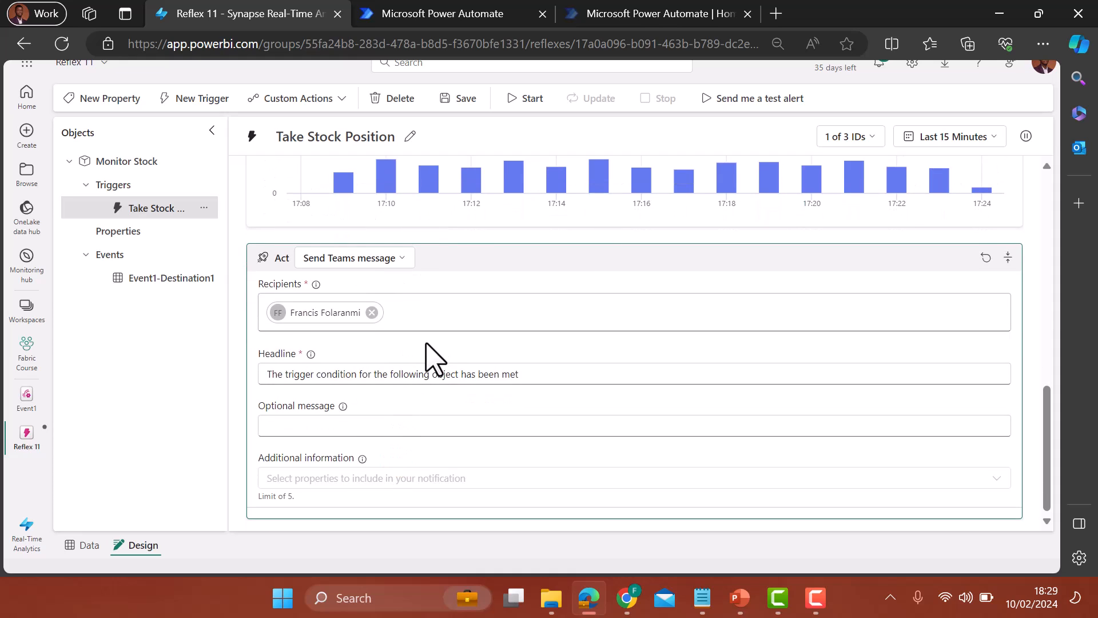
scroll(431, 358, "up", 1)
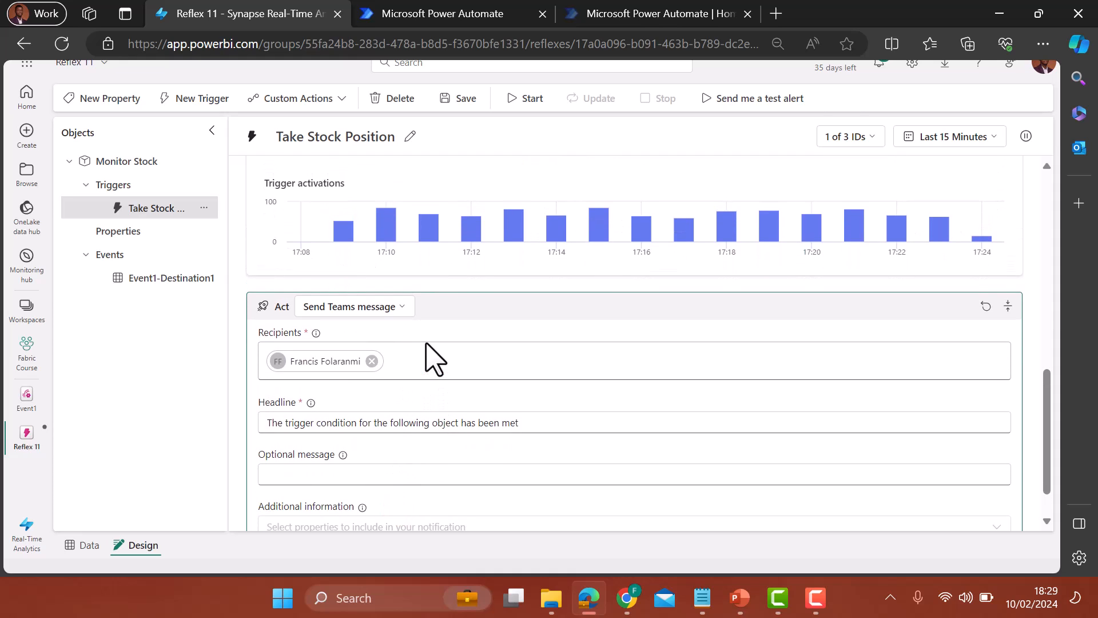
left_click(739, 97)
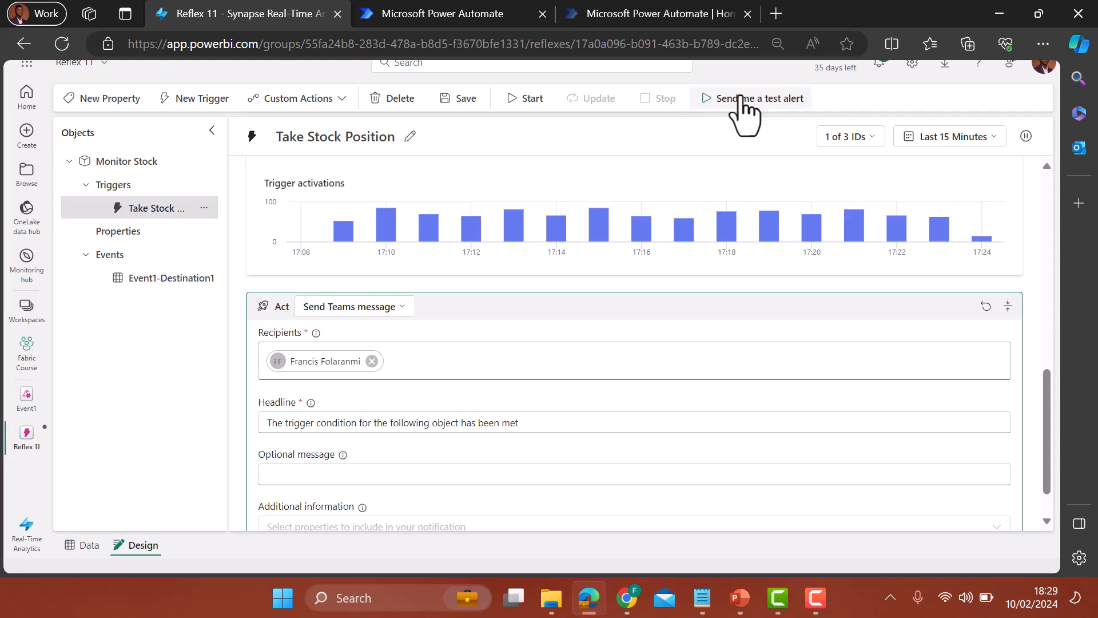